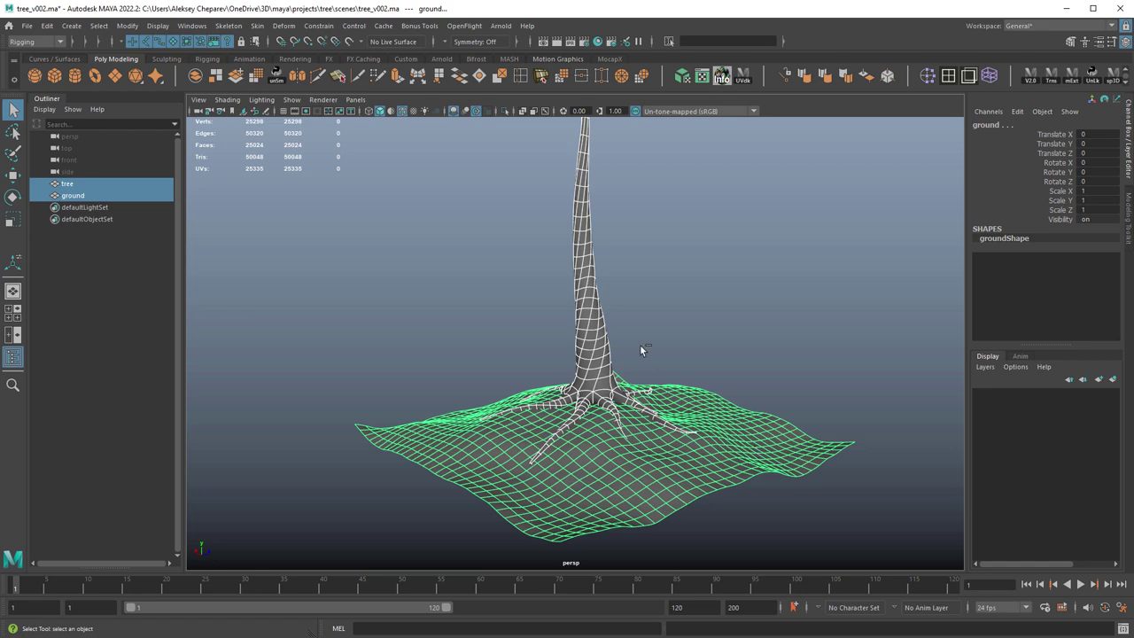
Step: Hide the tree and ground meshes and switch to the side view
{"action": "key", "text": "ctrl+h"}
{"action": "key", "text": "space"}
{"action": "key", "text": "space"}
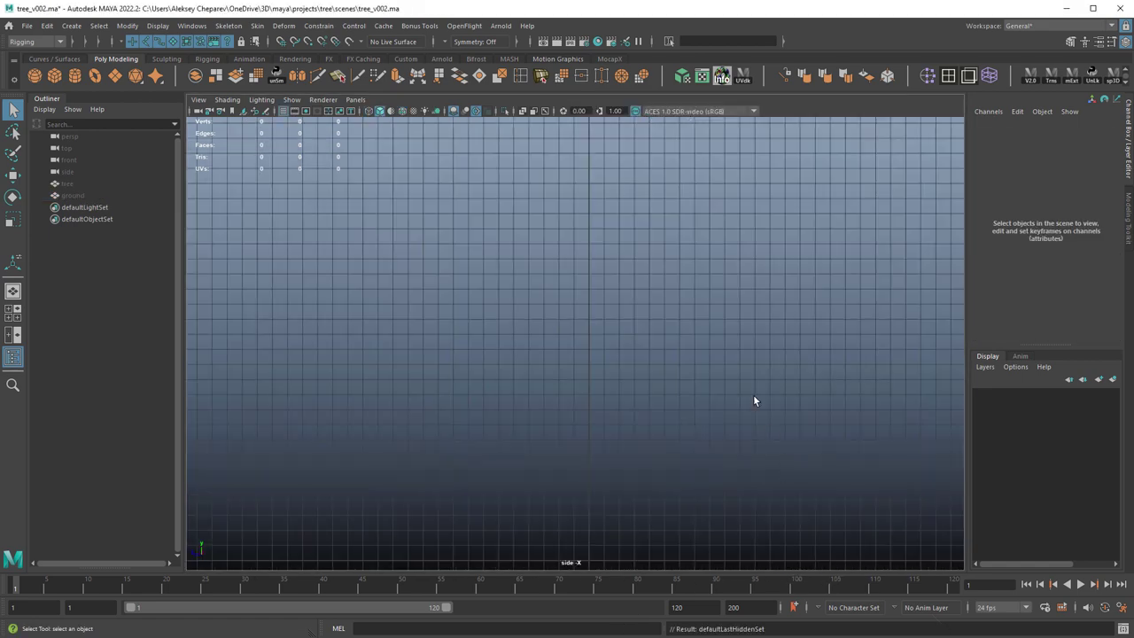
{"action": "middle_click_drag", "start_coordinate": [749, 386], "coordinate": [748, 285], "text": "alt"}
{"action": "right_click_drag", "start_coordinate": [803, 351], "coordinate": [762, 368], "text": "alt"}
{"action": "middle_click_drag", "start_coordinate": [713, 372], "coordinate": [688, 299], "text": "alt"}
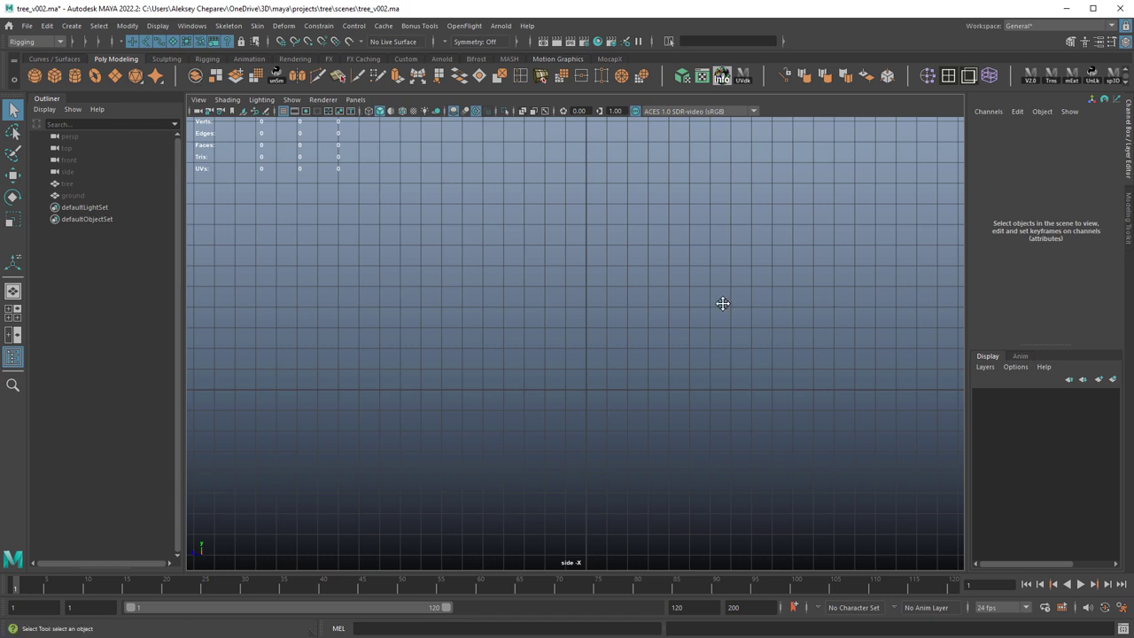
{"action": "right_click_drag", "start_coordinate": [717, 342], "coordinate": [493, 319], "text": "alt"}
{"action": "middle_click_drag", "start_coordinate": [570, 241], "coordinate": [560, 282], "text": "alt"}
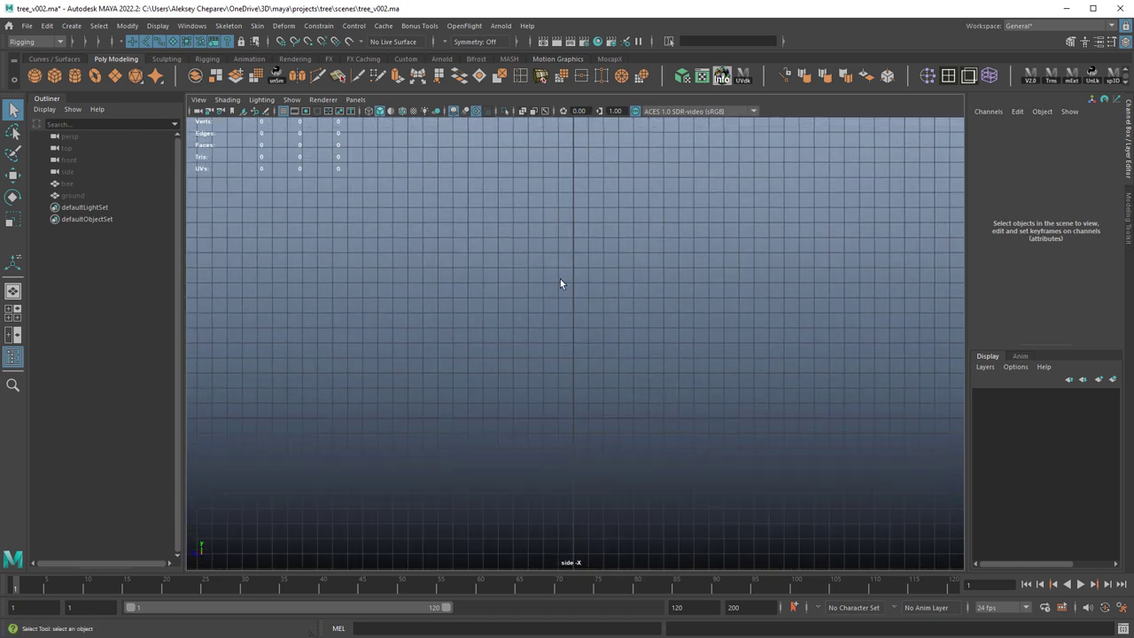
Step: Create a polygon cube at the origin and scale it up to about 1.6
{"action": "left_click", "coordinate": [57, 78]}
{"action": "scroll", "coordinate": [595, 341], "scroll_direction": "up", "scroll_amount": 2}
{"action": "key", "text": "r"}
{"action": "middle_click_drag", "start_coordinate": [480, 353], "coordinate": [492, 353]}
{"action": "left_click_drag", "start_coordinate": [576, 332], "coordinate": [577, 336]}
{"action": "middle_click_drag", "start_coordinate": [624, 312], "coordinate": [637, 292], "text": "alt"}
Step: Scale the cube's top vertices to about 0.76 in X and Z, and lower them slightly
{"action": "key", "text": "q"}
{"action": "right_click_drag", "start_coordinate": [637, 291], "coordinate": [611, 383], "text": "alt"}
{"action": "left_click_drag", "start_coordinate": [474, 362], "coordinate": [703, 427]}
{"action": "key", "text": "r"}
{"action": "middle_click_drag", "start_coordinate": [703, 427], "coordinate": [702, 427], "text": "ctrl"}
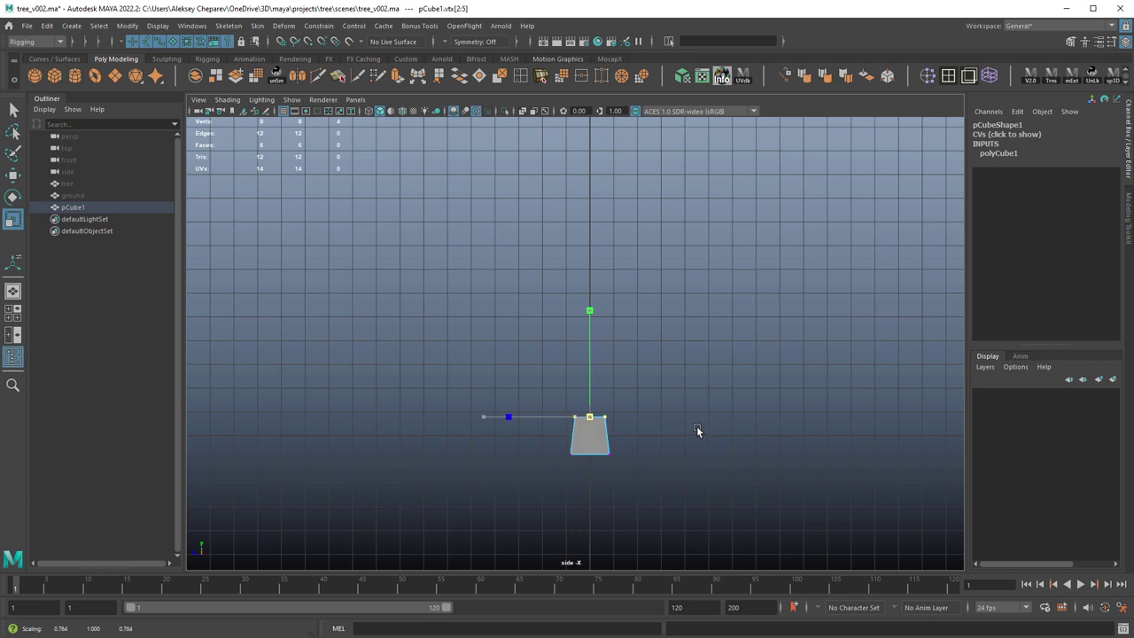
{"action": "key", "text": "w"}
{"action": "left_click_drag", "start_coordinate": [590, 381], "coordinate": [591, 397]}
{"action": "key", "text": "r"}
Step: Extrude the cube's top face upward by about 18.2 units to form a trunk
{"action": "key", "text": "q"}
{"action": "right_click_drag", "start_coordinate": [658, 394], "coordinate": [658, 424]}
{"action": "left_click_drag", "start_coordinate": [532, 397], "coordinate": [633, 433]}
{"action": "left_click_drag", "start_coordinate": [536, 439], "coordinate": [675, 485], "text": "ctrl"}
{"action": "key", "text": "ctrl+e"}
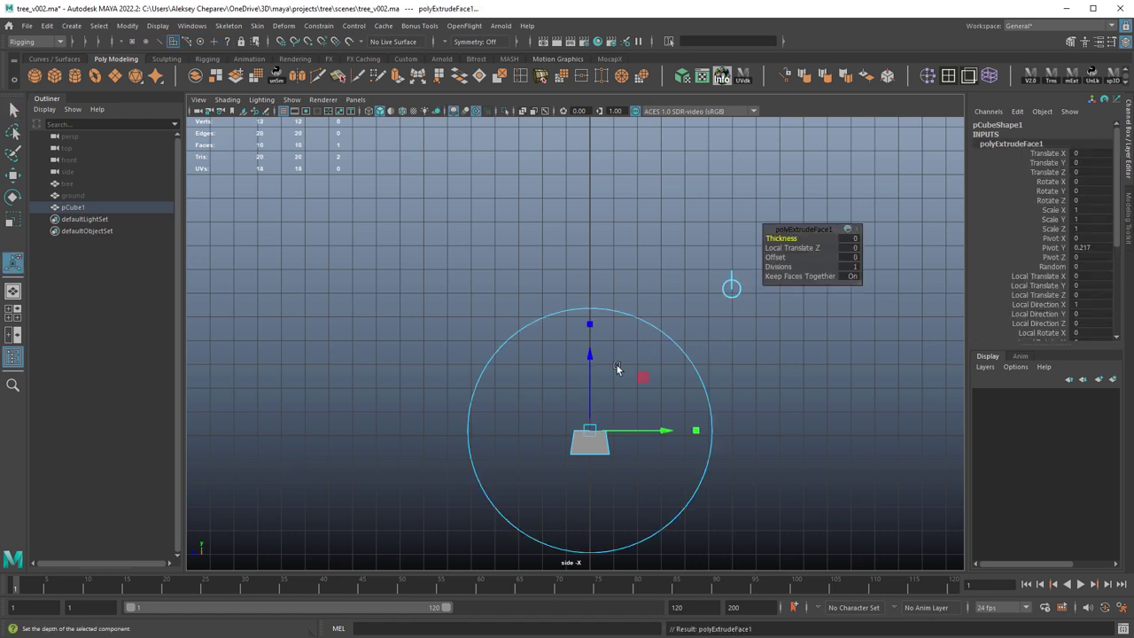
{"action": "left_click_drag", "start_coordinate": [616, 369], "coordinate": [633, 154]}
{"action": "middle_click_drag", "start_coordinate": [656, 176], "coordinate": [666, 280], "text": "alt"}
{"action": "key", "text": "ctrl+z"}
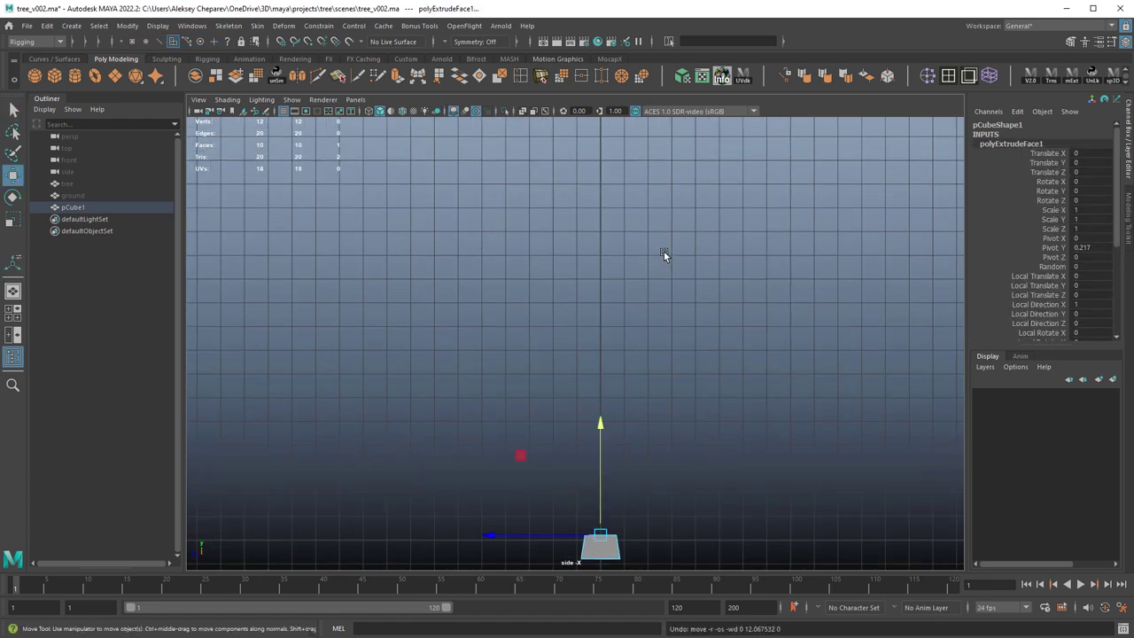
{"action": "key", "text": "t"}
{"action": "left_click_drag", "start_coordinate": [593, 478], "coordinate": [600, 146]}
Step: Set the trunk extrusion to 15 divisions
{"action": "left_click", "coordinate": [772, 266]}
{"action": "middle_click_drag", "start_coordinate": [661, 344], "coordinate": [726, 351]}
{"action": "right_click_drag", "start_coordinate": [756, 357], "coordinate": [718, 350], "text": "alt"}
{"action": "middle_click_drag", "start_coordinate": [718, 350], "coordinate": [731, 387], "text": "alt"}
{"action": "left_click_drag", "start_coordinate": [785, 239], "coordinate": [1043, 296]}
{"action": "key", "text": "ctrl+z"}
{"action": "left_click", "coordinate": [800, 249]}
{"action": "right_click_drag", "start_coordinate": [819, 359], "coordinate": [783, 342], "text": "alt"}
{"action": "middle_click_drag", "start_coordinate": [783, 342], "coordinate": [775, 316], "text": "alt"}
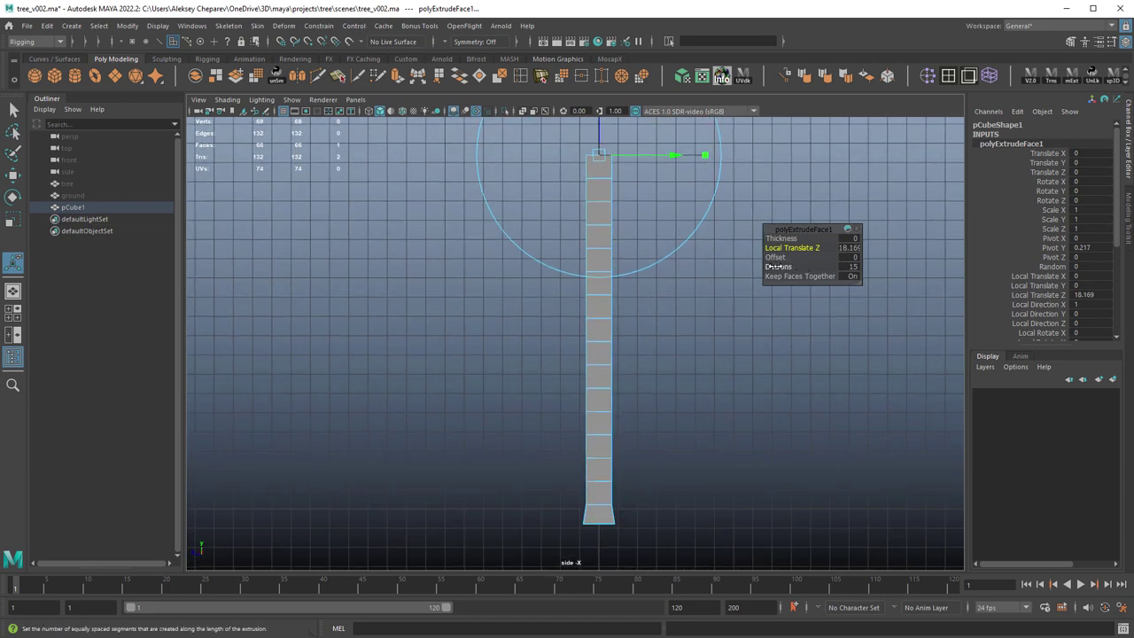
{"action": "middle_click_drag", "start_coordinate": [717, 292], "coordinate": [707, 316], "text": "alt"}
{"action": "key", "text": "q"}
{"action": "right_click_drag", "start_coordinate": [593, 185], "coordinate": [545, 181]}
{"action": "left_click_drag", "start_coordinate": [543, 158], "coordinate": [674, 519]}
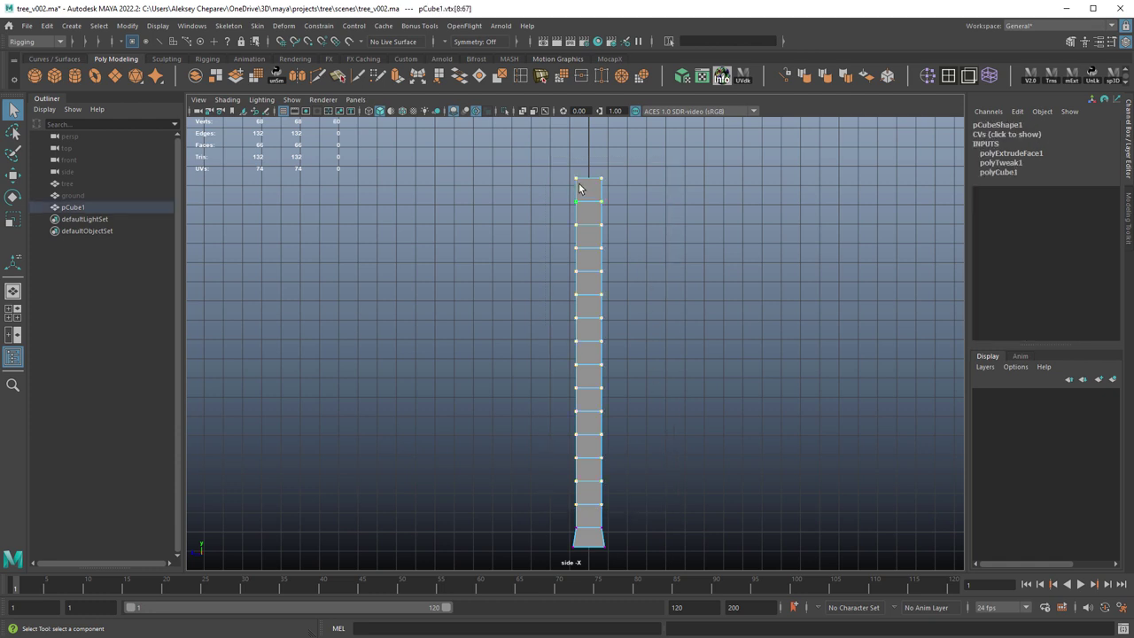
{"action": "key", "text": "r"}
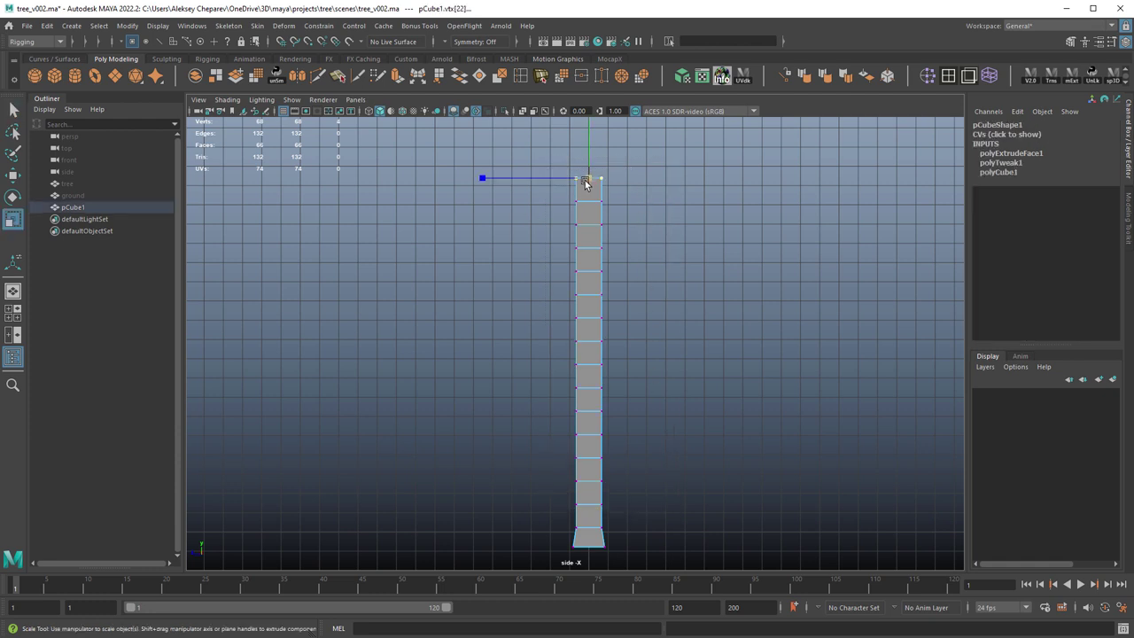
{"action": "middle_click_drag", "start_coordinate": [650, 248], "coordinate": [627, 245], "text": "alt"}
Step: Select the trunk object and try the Twist and Taper settings of its face extrusion
{"action": "right_click_drag", "start_coordinate": [573, 223], "coordinate": [604, 211]}
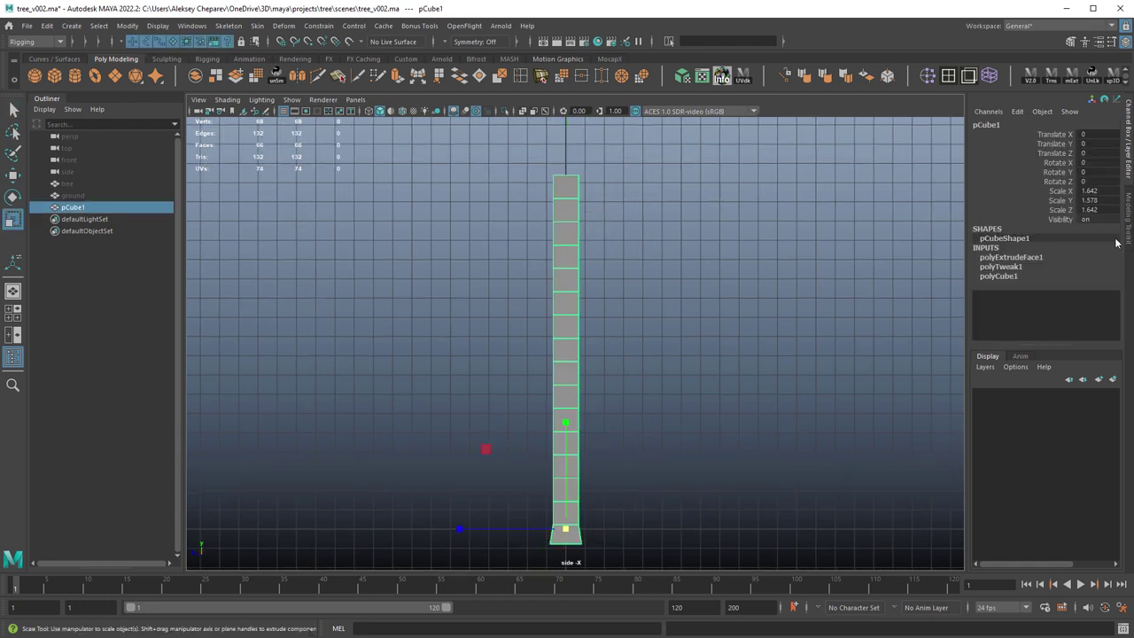
{"action": "left_click", "coordinate": [1003, 277]}
{"action": "left_click", "coordinate": [1013, 259]}
{"action": "scroll", "coordinate": [1037, 284], "scroll_direction": "down", "scroll_amount": 5}
{"action": "left_click", "coordinate": [1055, 314]}
{"action": "left_click", "coordinate": [1055, 323]}
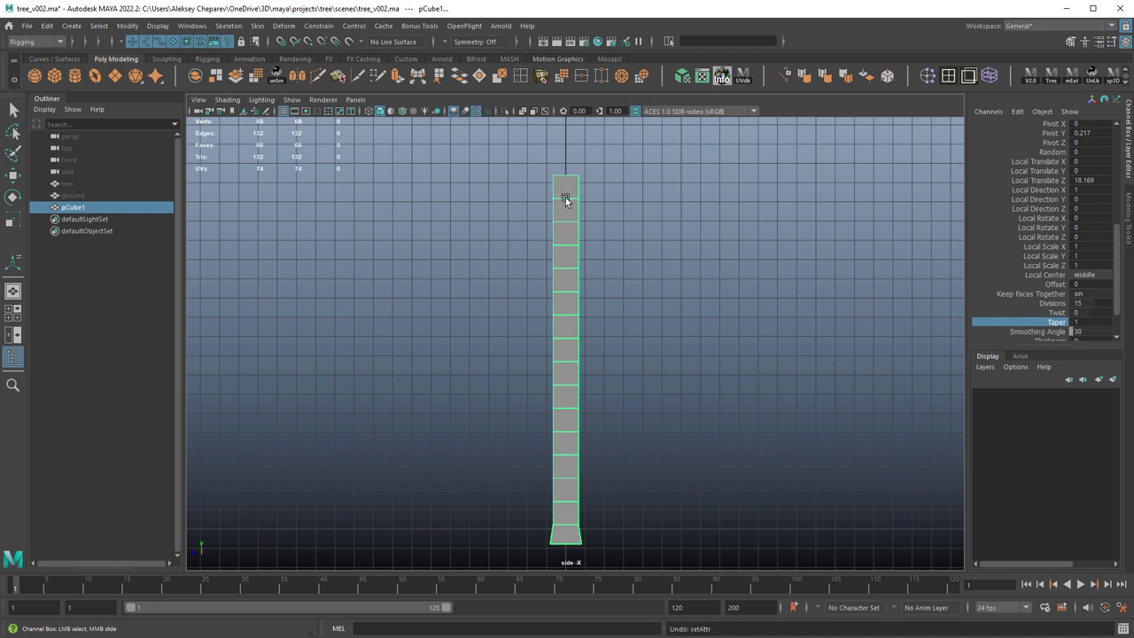
Step: Select all trunk vertices above the bottom edge and look through the Lattice deformer options
{"action": "right_click_drag", "start_coordinate": [563, 199], "coordinate": [495, 155]}
{"action": "left_click_drag", "start_coordinate": [494, 155], "coordinate": [730, 557]}
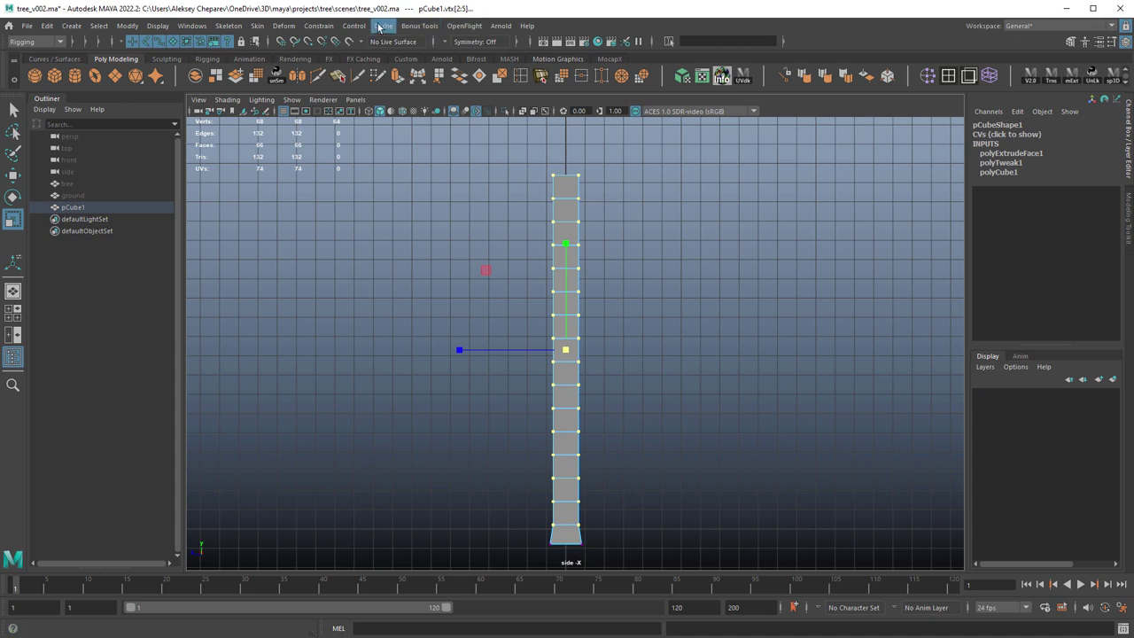
{"action": "left_click", "coordinate": [35, 41]}
{"action": "left_click", "coordinate": [24, 54]}
{"action": "left_click", "coordinate": [447, 25]}
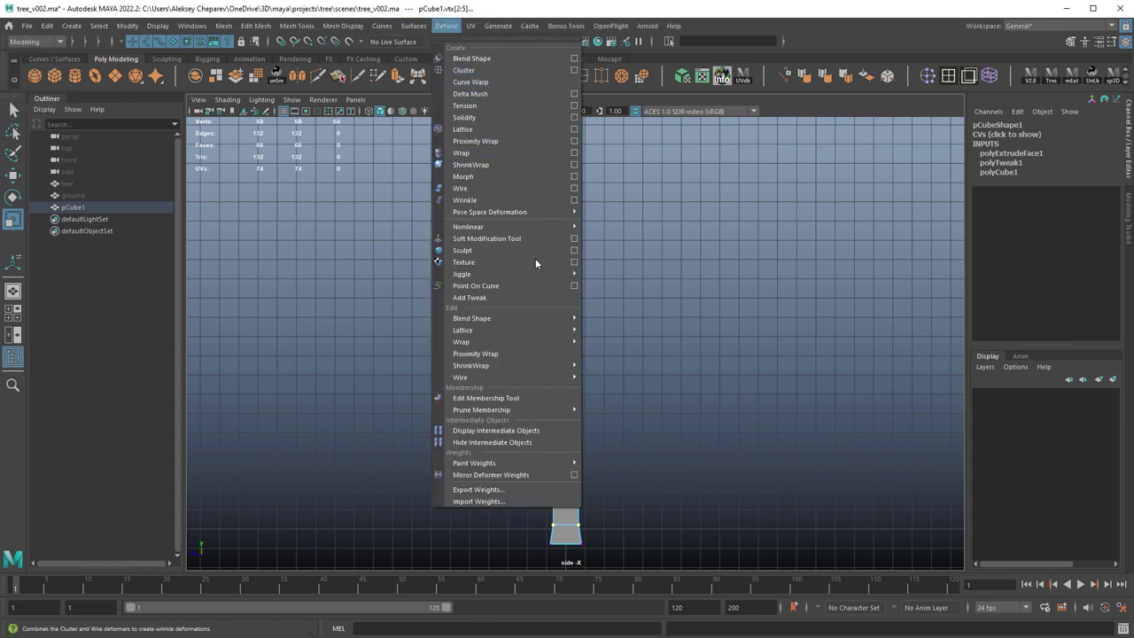
{"action": "left_click", "coordinate": [574, 129]}
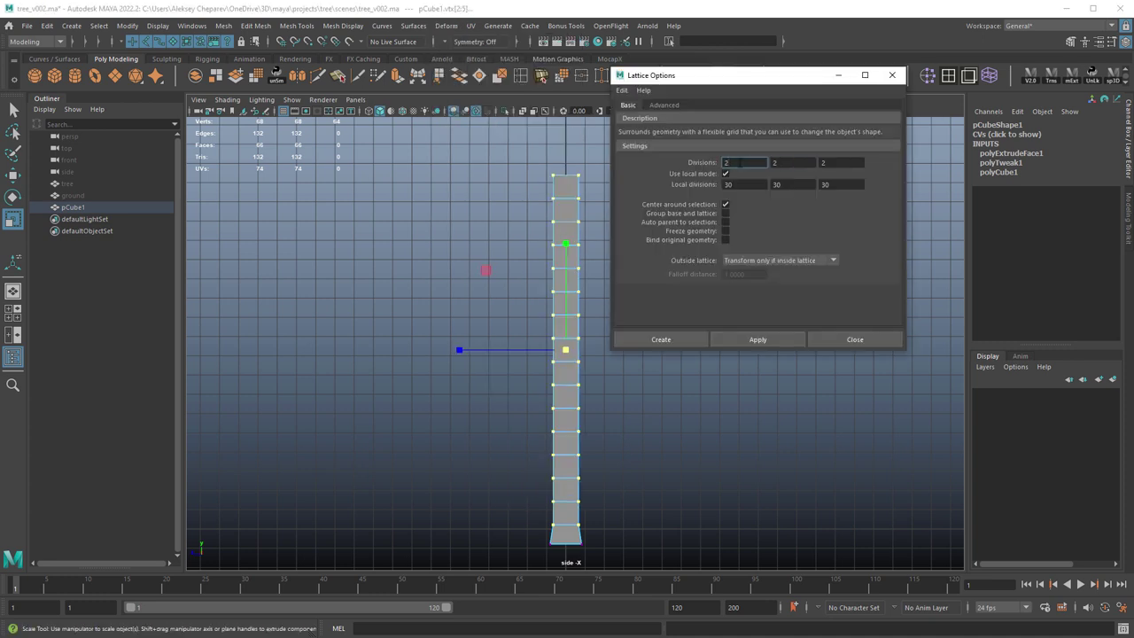
{"action": "left_click", "coordinate": [844, 162]}
{"action": "left_click", "coordinate": [746, 185]}
{"action": "left_click", "coordinate": [791, 186]}
{"action": "left_click", "coordinate": [838, 185]}
{"action": "left_click", "coordinate": [893, 76]}
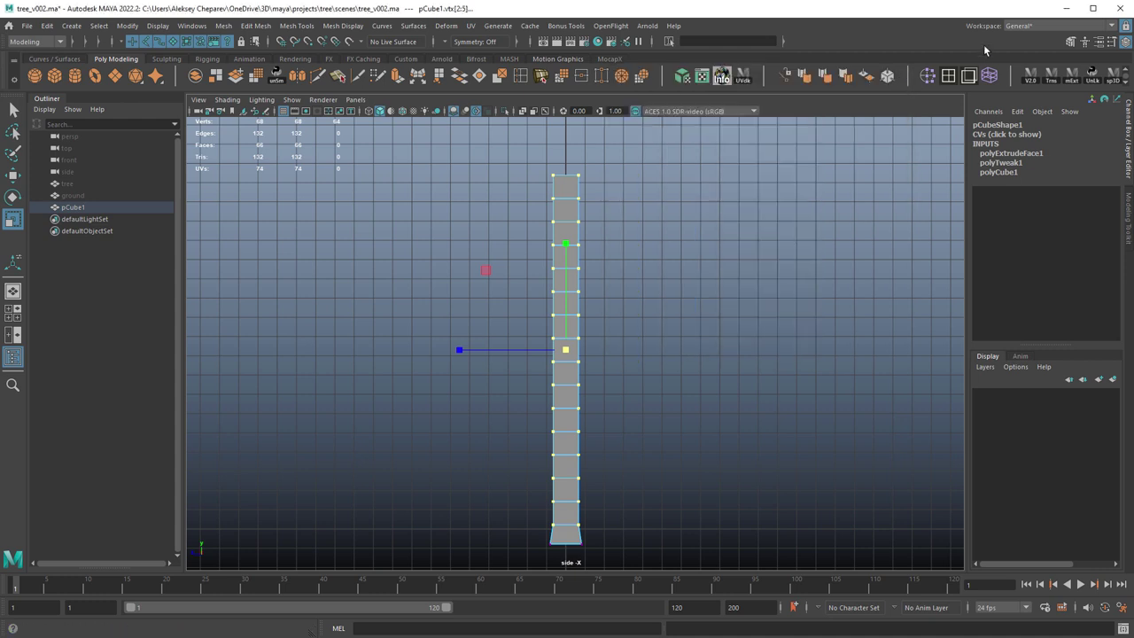
Step: Add a lattice with 2 divisions per axis to the trunk and narrow its top points
{"action": "left_click", "coordinate": [989, 75]}
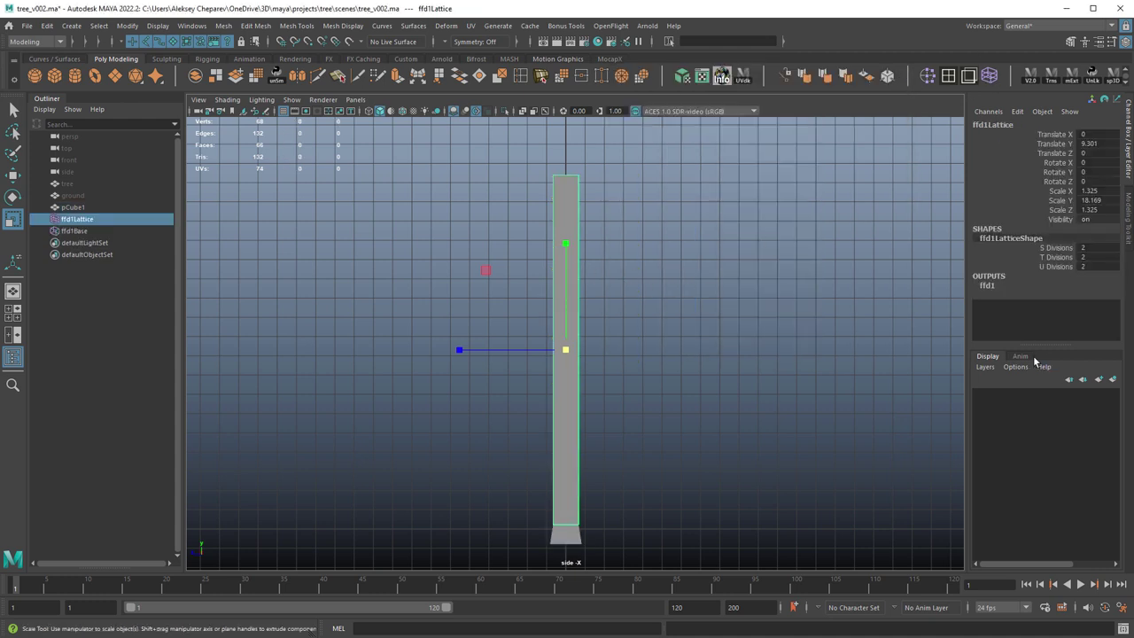
{"action": "right_click_drag", "start_coordinate": [621, 216], "coordinate": [620, 183]}
{"action": "left_click_drag", "start_coordinate": [455, 148], "coordinate": [672, 221]}
{"action": "middle_click_drag", "start_coordinate": [767, 314], "coordinate": [755, 311]}
{"action": "key", "text": "4"}
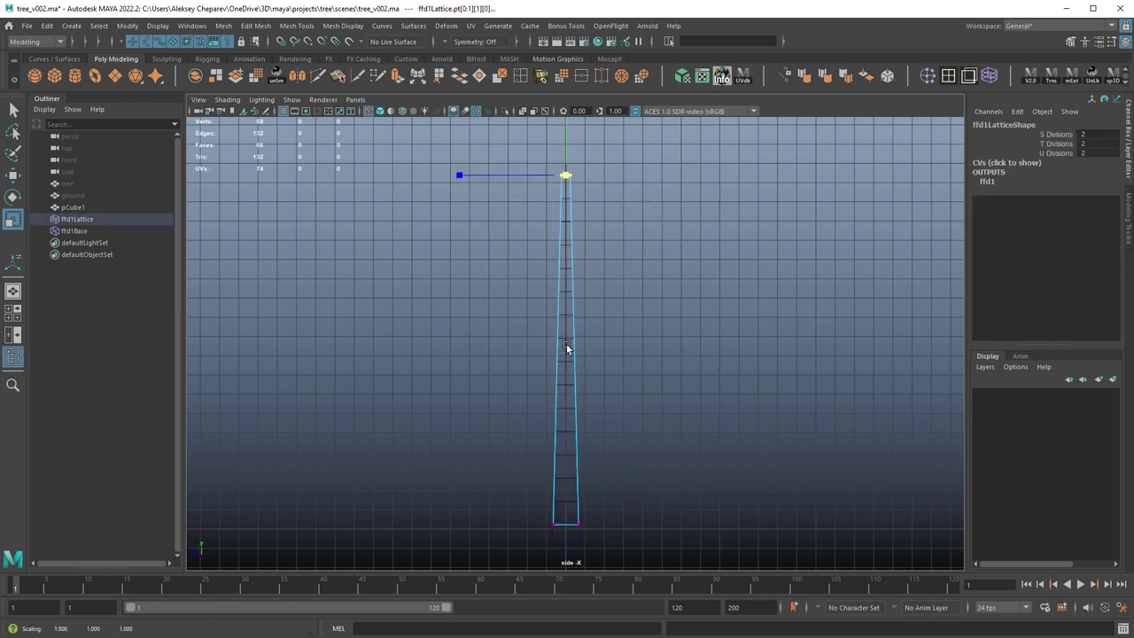
{"action": "left_click", "coordinate": [566, 344]}
{"action": "left_click", "coordinate": [568, 337]}
Step: Undo the lattice taper and the lattice itself, and return to shaded display
{"action": "key", "text": "ctrl+z"}
{"action": "key", "text": "ctrl+z"}
{"action": "key", "text": "ctrl+z"}
{"action": "key", "text": "ctrl+z"}
{"action": "key", "text": "ctrl+z"}
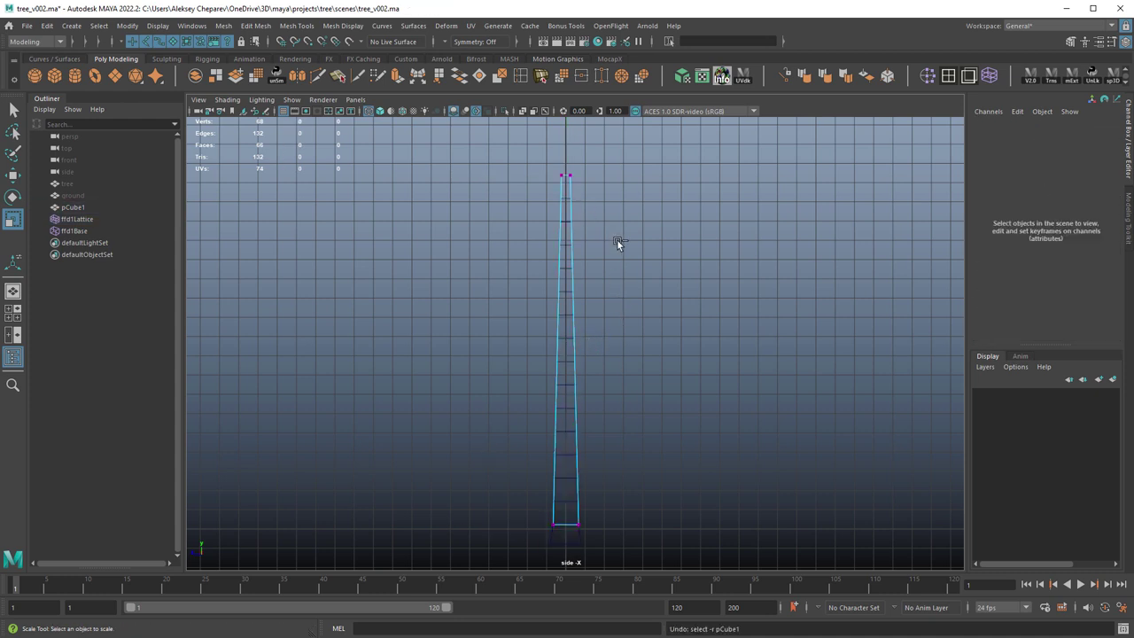
{"action": "mouse_move", "coordinate": [562, 190]}
{"action": "right_mouse_down"}
{"action": "mouse_move", "coordinate": [579, 184]}
{"action": "mouse_move", "coordinate": [519, 183]}
{"action": "right_mouse_up"}
{"action": "key", "text": "ctrl+z"}
{"action": "key", "text": "ctrl+z"}
{"action": "left_click", "coordinate": [612, 214]}
{"action": "key", "text": "5"}
Step: Select the trunk's top vertices and enable soft selection with a falloff radius of about 18
{"action": "left_click_drag", "start_coordinate": [516, 162], "coordinate": [619, 191]}
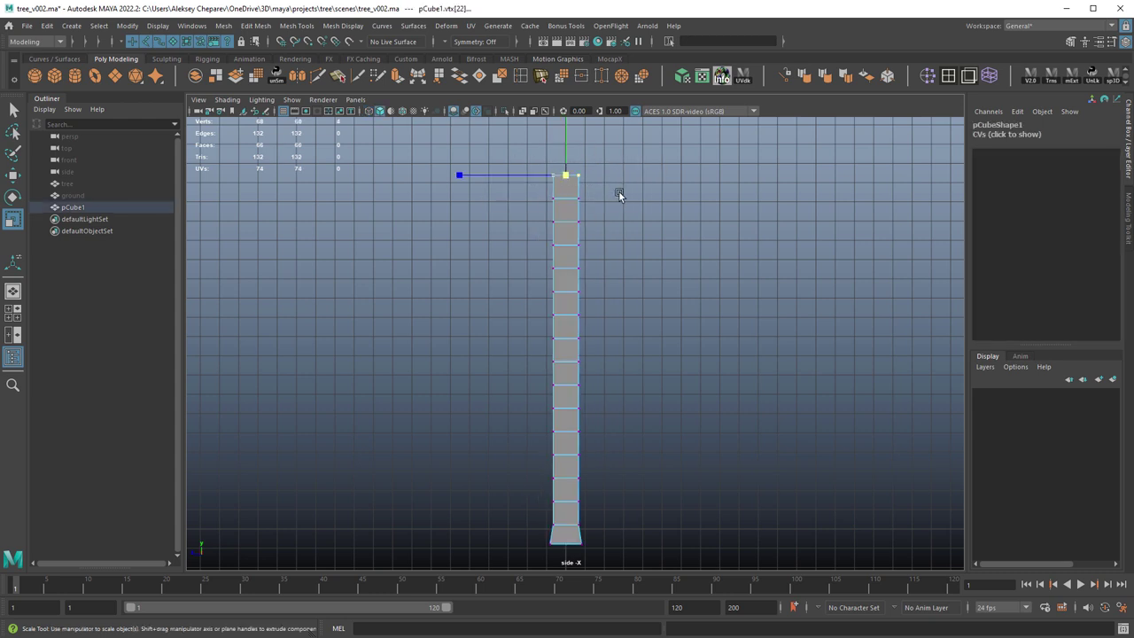
{"action": "key", "text": "b"}
{"action": "left_click_drag", "start_coordinate": [488, 233], "coordinate": [835, 279]}
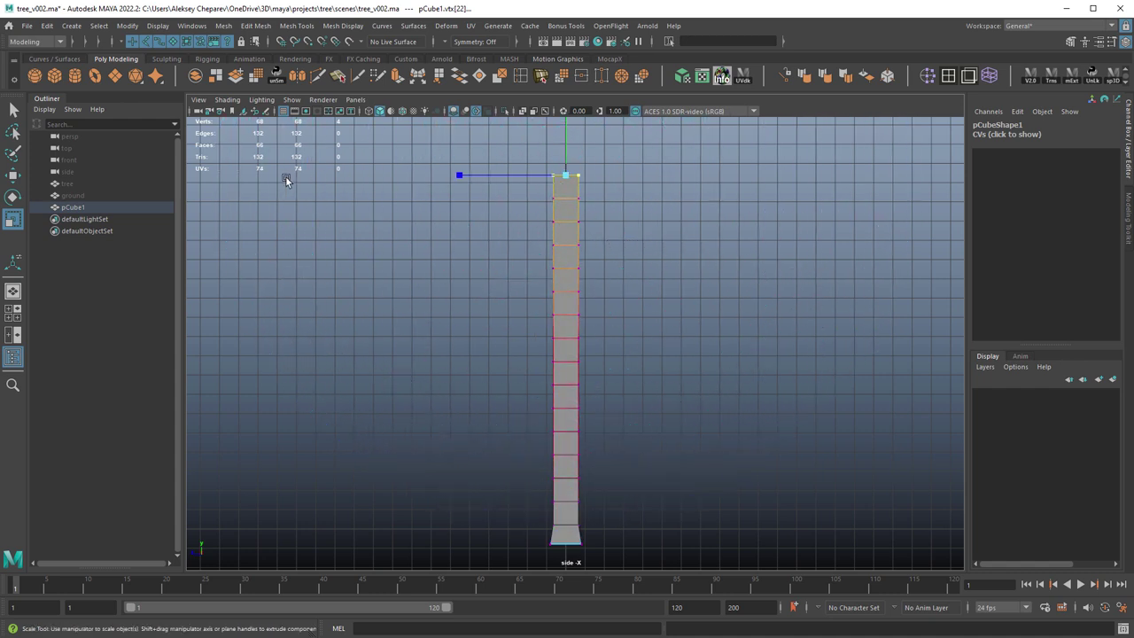
Step: Examine the Scale tool's soft selection falloff mode, radius and curve
{"action": "double_click", "coordinate": [18, 222]}
{"action": "left_click_drag", "start_coordinate": [914, 80], "coordinate": [813, 49]}
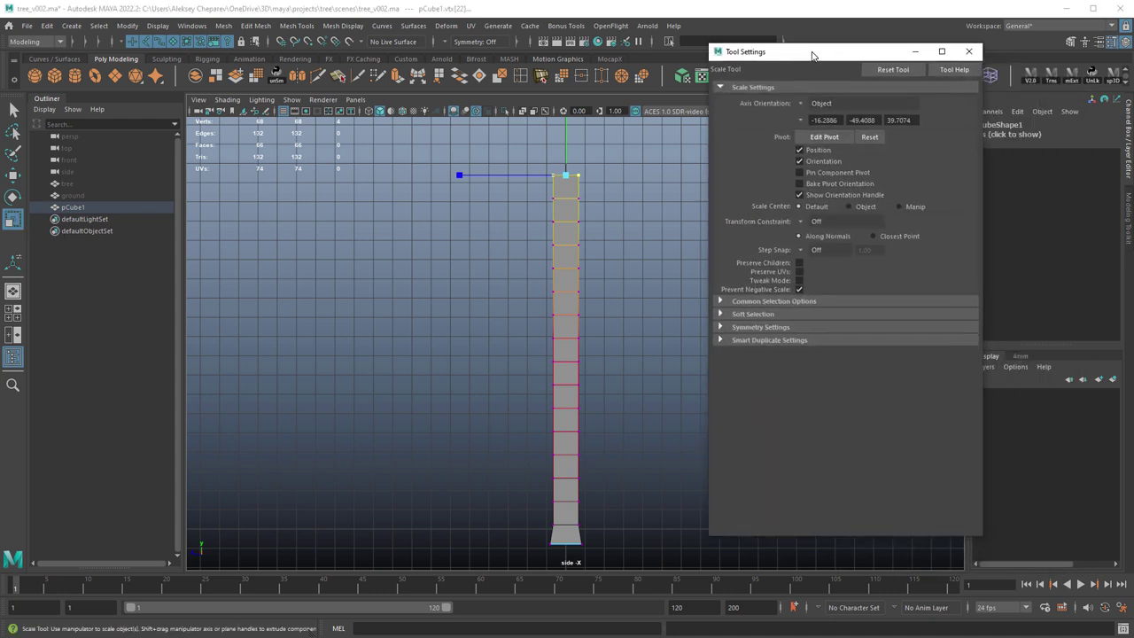
{"action": "left_click", "coordinate": [744, 315]}
{"action": "left_click", "coordinate": [817, 343]}
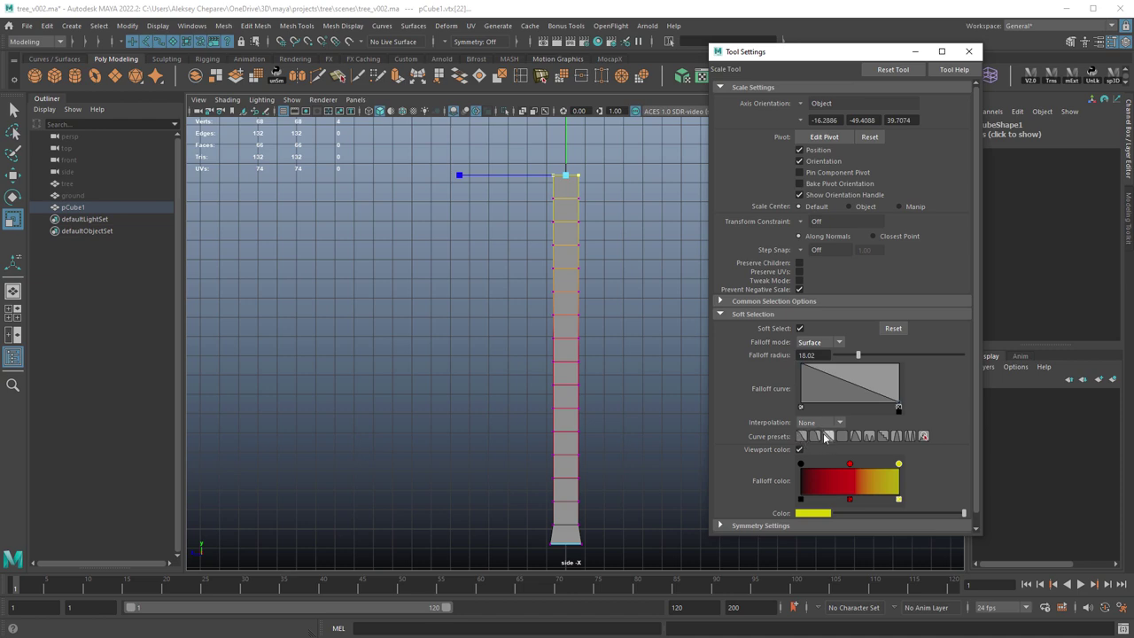
{"action": "middle_click_drag", "start_coordinate": [628, 196], "coordinate": [624, 202], "text": "alt"}
{"action": "left_click", "coordinate": [970, 52]}
Step: Taper the trunk toward its top by scaling the soft-selected vertices in X and Z only
{"action": "right_click_drag", "start_coordinate": [702, 257], "coordinate": [691, 261], "text": "alt"}
{"action": "middle_click_drag", "start_coordinate": [691, 261], "coordinate": [722, 291], "text": "alt"}
{"action": "right_click_drag", "start_coordinate": [722, 291], "coordinate": [641, 234], "text": "alt"}
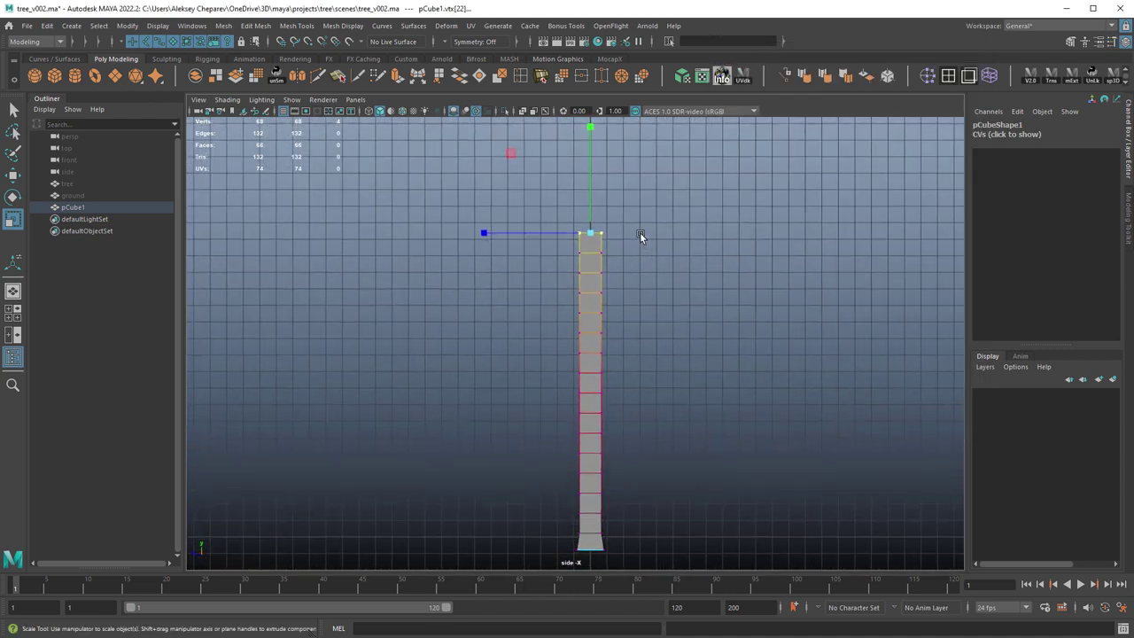
{"action": "left_click_drag", "start_coordinate": [592, 130], "coordinate": [601, 206], "text": "ctrl"}
{"action": "key", "text": "space"}
{"action": "key", "text": "space"}
Step: Narrow the trunk's tip further in the perspective view, and return to the side view
{"action": "left_click_drag", "start_coordinate": [737, 271], "coordinate": [607, 181], "text": "alt"}
{"action": "left_click", "coordinate": [615, 203]}
{"action": "key", "text": "ctrl+z"}
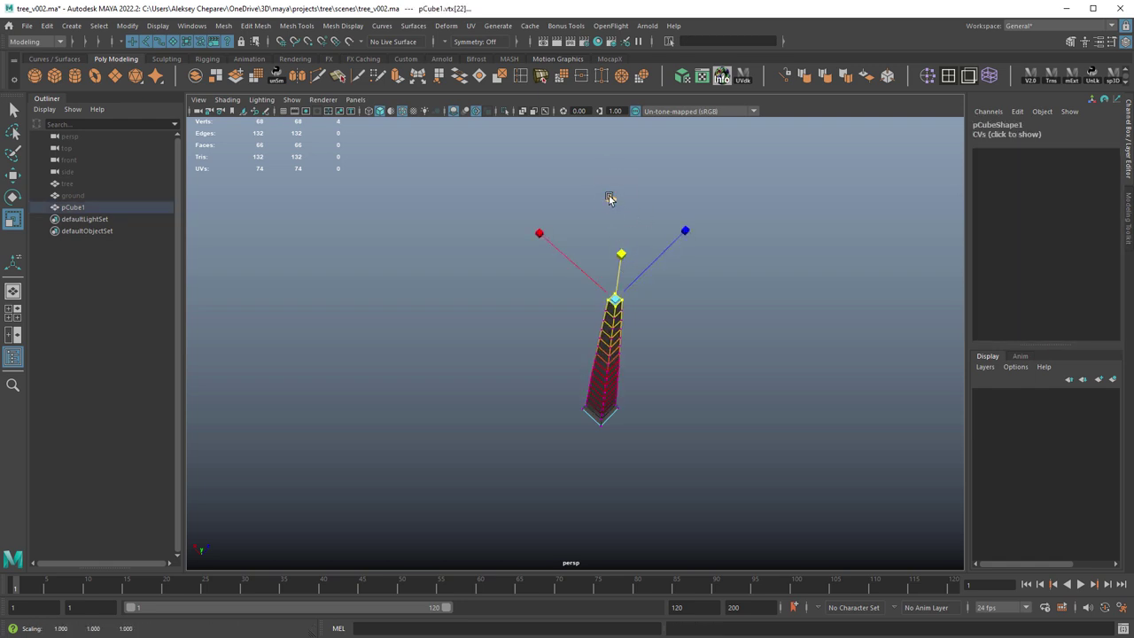
{"action": "left_click_drag", "start_coordinate": [611, 199], "coordinate": [624, 287]}
{"action": "left_click_drag", "start_coordinate": [701, 324], "coordinate": [710, 286], "text": "alt"}
{"action": "key", "text": "space"}
{"action": "key", "text": "space"}
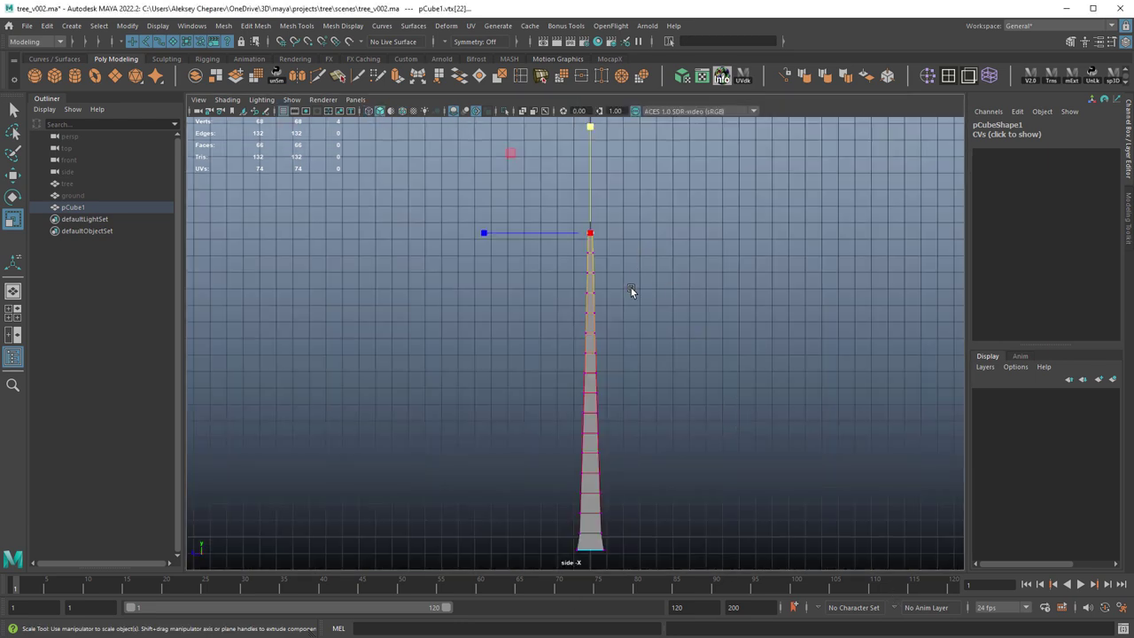
Step: Switch the trunk to face selection and turn off soft selection
{"action": "middle_click_drag", "start_coordinate": [621, 314], "coordinate": [648, 268], "text": "alt"}
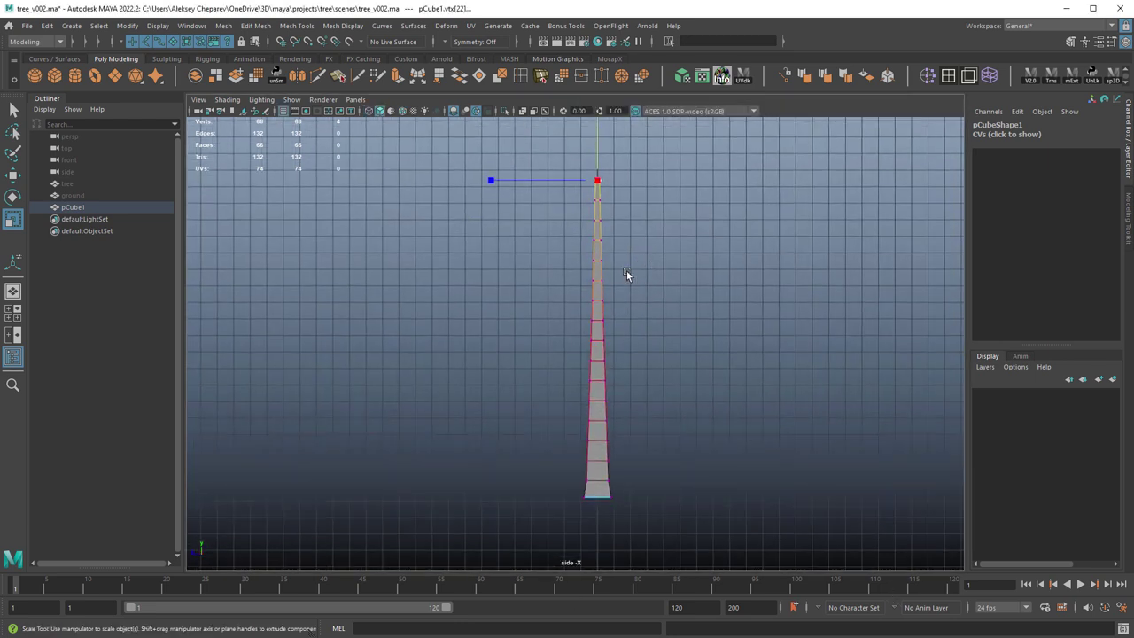
{"action": "right_click_drag", "start_coordinate": [627, 275], "coordinate": [598, 310]}
{"action": "key", "text": "q"}
{"action": "right_click_drag", "start_coordinate": [701, 352], "coordinate": [829, 382], "text": "alt"}
{"action": "left_click_drag", "start_coordinate": [615, 409], "coordinate": [656, 411]}
{"action": "key", "text": "b"}
Step: Show the trunk in wireframe and select the first few side faces, alternating between both sides, for branches
{"action": "right_click_drag", "start_coordinate": [726, 406], "coordinate": [648, 368], "text": "alt"}
{"action": "middle_click_drag", "start_coordinate": [648, 369], "coordinate": [623, 337], "text": "alt"}
{"action": "left_click_drag", "start_coordinate": [582, 392], "coordinate": [584, 396]}
{"action": "middle_click_drag", "start_coordinate": [712, 379], "coordinate": [649, 386], "text": "alt"}
{"action": "left_click", "coordinate": [532, 373]}
{"action": "key", "text": "4"}
{"action": "middle_click_drag", "start_coordinate": [600, 352], "coordinate": [719, 381], "text": "alt"}
{"action": "middle_click_drag", "start_coordinate": [681, 288], "coordinate": [676, 338], "text": "alt"}
{"action": "left_click_drag", "start_coordinate": [652, 328], "coordinate": [653, 330]}
{"action": "scroll", "coordinate": [704, 425], "scroll_direction": "down", "scroll_amount": 3}
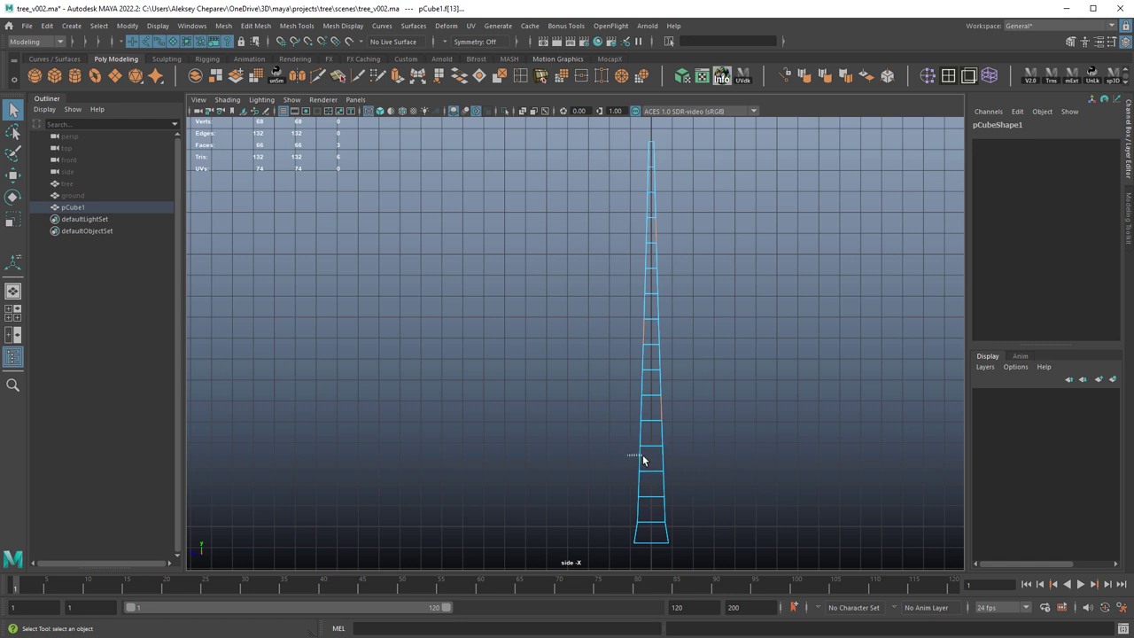
Step: Add more alternating side faces near the trunk's base, middle and tip to the branch selection
{"action": "left_click", "coordinate": [657, 486]}
{"action": "left_click_drag", "start_coordinate": [628, 452], "coordinate": [668, 491], "text": "ctrl"}
{"action": "key", "text": "ctrl+z"}
{"action": "left_click_drag", "start_coordinate": [652, 179], "coordinate": [654, 180], "text": "shift"}
{"action": "right_click_drag", "start_coordinate": [818, 325], "coordinate": [749, 301], "text": "alt"}
{"action": "middle_click_drag", "start_coordinate": [621, 289], "coordinate": [552, 291], "text": "alt"}
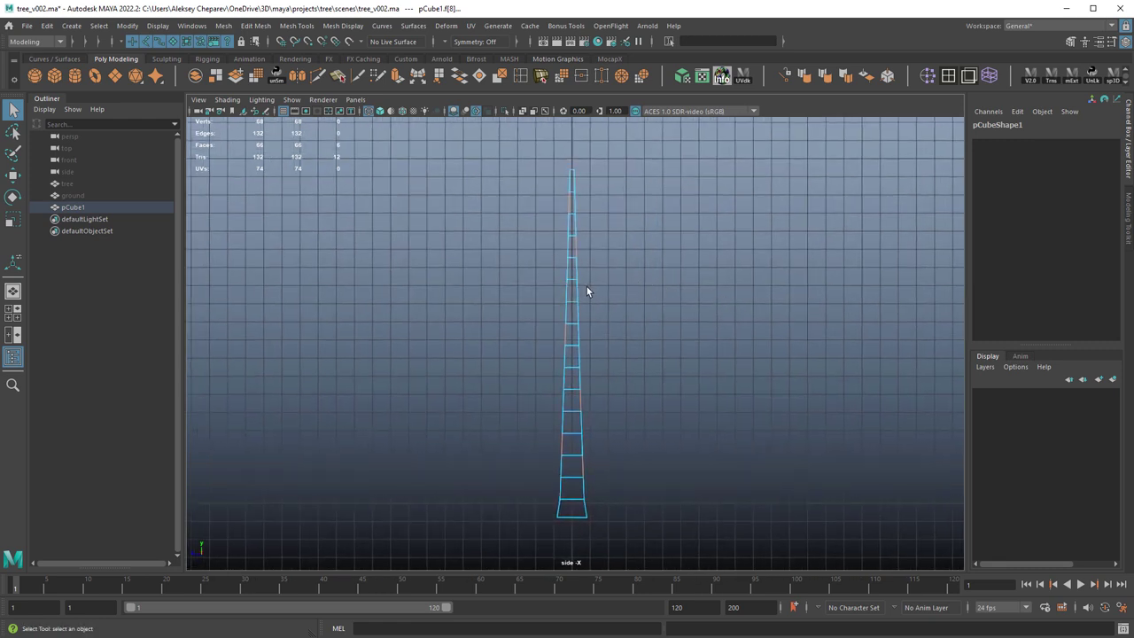
{"action": "left_click_drag", "start_coordinate": [548, 264], "coordinate": [570, 314]}
{"action": "middle_click_drag", "start_coordinate": [586, 275], "coordinate": [591, 313], "text": "alt"}
{"action": "middle_click_drag", "start_coordinate": [691, 299], "coordinate": [676, 241], "text": "alt"}
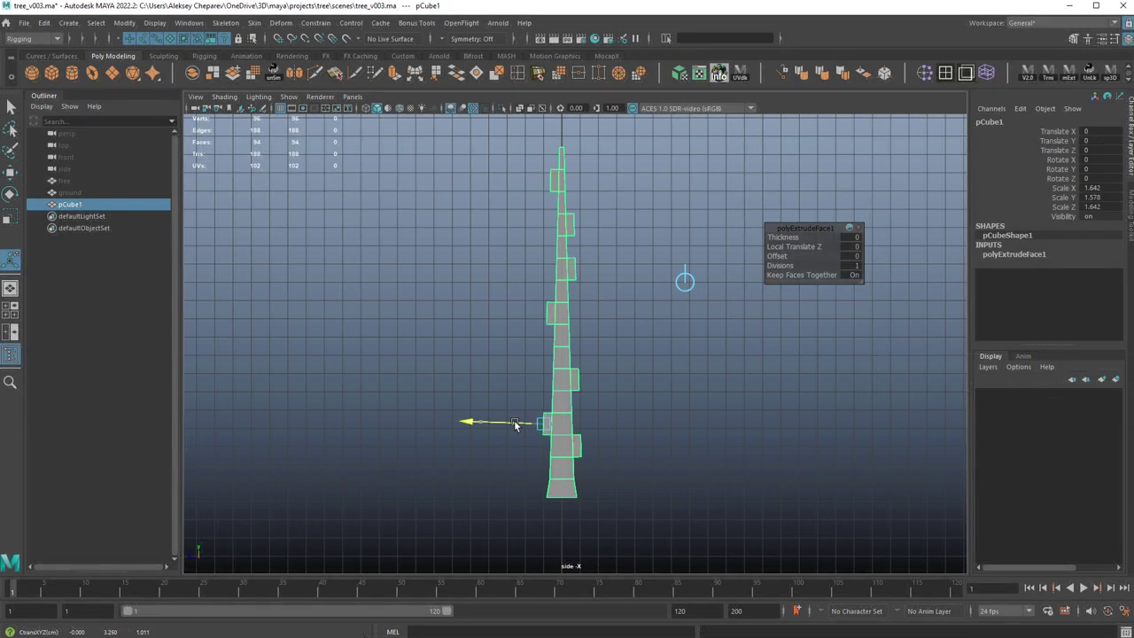
Step: Extrude the selected side faces outward by about 0.55 units and show the result in the perspective view
{"action": "left_click_drag", "start_coordinate": [515, 425], "coordinate": [512, 425]}
{"action": "key", "text": "space"}
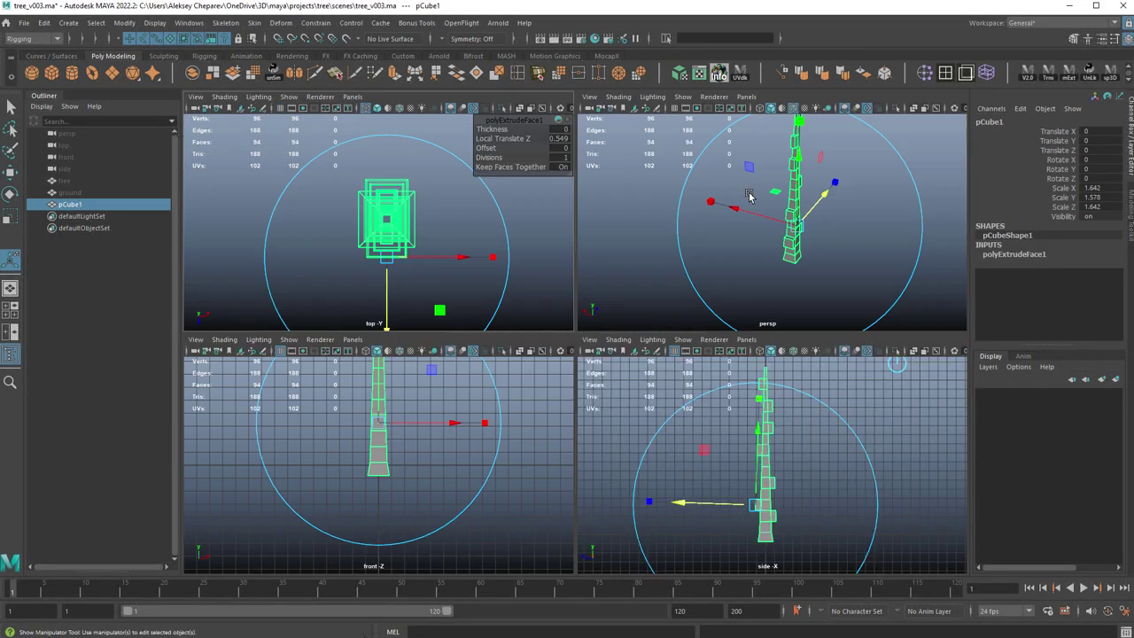
{"action": "key", "text": "space"}
{"action": "left_click_drag", "start_coordinate": [739, 233], "coordinate": [651, 331], "text": "alt"}
Step: Select the end faces of the branch stubs and scale them down
{"action": "key", "text": "q"}
{"action": "left_click", "coordinate": [645, 333]}
{"action": "left_click_drag", "start_coordinate": [727, 335], "coordinate": [695, 370], "text": "alt"}
{"action": "key", "text": "r"}
{"action": "left_click_drag", "start_coordinate": [732, 395], "coordinate": [716, 377], "text": "alt"}
{"action": "left_click_drag", "start_coordinate": [592, 222], "coordinate": [590, 266]}
{"action": "left_click", "coordinate": [661, 233]}
{"action": "left_click_drag", "start_coordinate": [638, 288], "coordinate": [620, 310], "text": "alt"}
{"action": "left_click", "coordinate": [570, 314]}
{"action": "left_click_drag", "start_coordinate": [570, 209], "coordinate": [580, 287]}
{"action": "left_click", "coordinate": [532, 271]}
Step: In the side view, pull the end vertices of the upper branch stubs closer to the trunk
{"action": "key", "text": "space"}
{"action": "key", "text": "space"}
{"action": "right_click_drag", "start_coordinate": [638, 381], "coordinate": [709, 390], "text": "alt"}
{"action": "middle_click_drag", "start_coordinate": [580, 195], "coordinate": [631, 301], "text": "alt"}
{"action": "key", "text": "w"}
{"action": "right_click_drag", "start_coordinate": [633, 299], "coordinate": [578, 299]}
{"action": "left_click_drag", "start_coordinate": [646, 300], "coordinate": [707, 353]}
{"action": "left_click_drag", "start_coordinate": [655, 322], "coordinate": [644, 321]}
{"action": "left_click_drag", "start_coordinate": [597, 253], "coordinate": [621, 212]}
{"action": "left_click_drag", "start_coordinate": [641, 390], "coordinate": [697, 452]}
{"action": "middle_click_drag", "start_coordinate": [698, 452], "coordinate": [689, 452]}
Step: Pull the end vertices of the next two lower branch stubs toward the trunk and preview the mesh smoothed
{"action": "middle_click_drag", "start_coordinate": [711, 510], "coordinate": [733, 184], "text": "alt"}
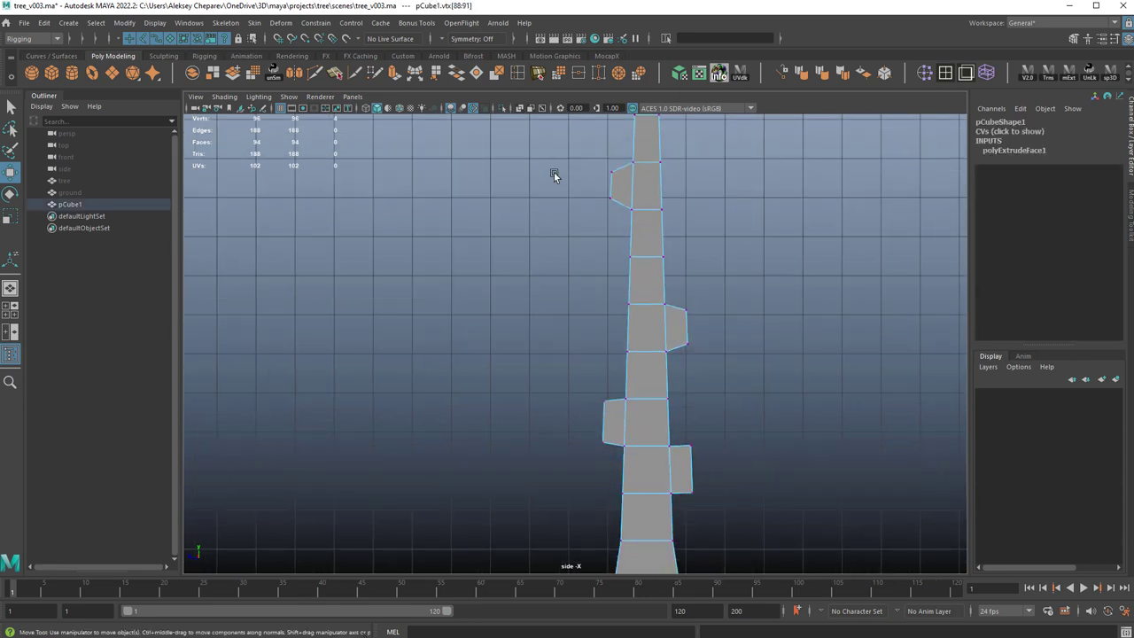
{"action": "left_click_drag", "start_coordinate": [585, 167], "coordinate": [624, 224]}
{"action": "middle_click_drag", "start_coordinate": [624, 224], "coordinate": [634, 225]}
{"action": "left_click_drag", "start_coordinate": [680, 306], "coordinate": [717, 372]}
{"action": "key", "text": "3"}
{"action": "key", "text": "1"}
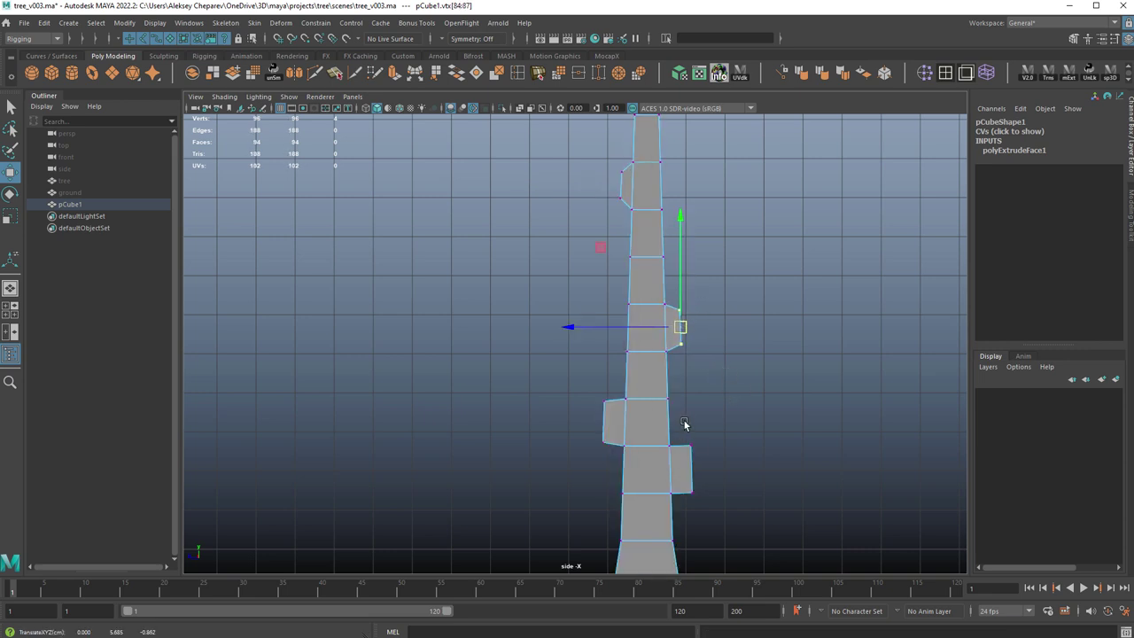
Step: Select the end vertices of the two lowest branch stubs and pull them slightly toward the trunk
{"action": "left_click_drag", "start_coordinate": [682, 425], "coordinate": [751, 497]}
{"action": "left_click_drag", "start_coordinate": [562, 381], "coordinate": [610, 466]}
{"action": "key", "text": "f"}
Step: In the perspective view, select the end faces of all seven branch stubs around the trunk
{"action": "right_click", "coordinate": [631, 264]}
{"action": "right_click_drag", "start_coordinate": [632, 277], "coordinate": [631, 297]}
{"action": "key", "text": "space"}
{"action": "key", "text": "space"}
{"action": "left_click_drag", "start_coordinate": [722, 328], "coordinate": [576, 350], "text": "alt"}
{"action": "key", "text": "q"}
{"action": "right_click_drag", "start_coordinate": [491, 354], "coordinate": [500, 385]}
{"action": "left_click", "coordinate": [502, 383]}
{"action": "left_click", "coordinate": [503, 491], "text": "shift"}
{"action": "left_click_drag", "start_coordinate": [494, 480], "coordinate": [599, 457], "text": "alt"}
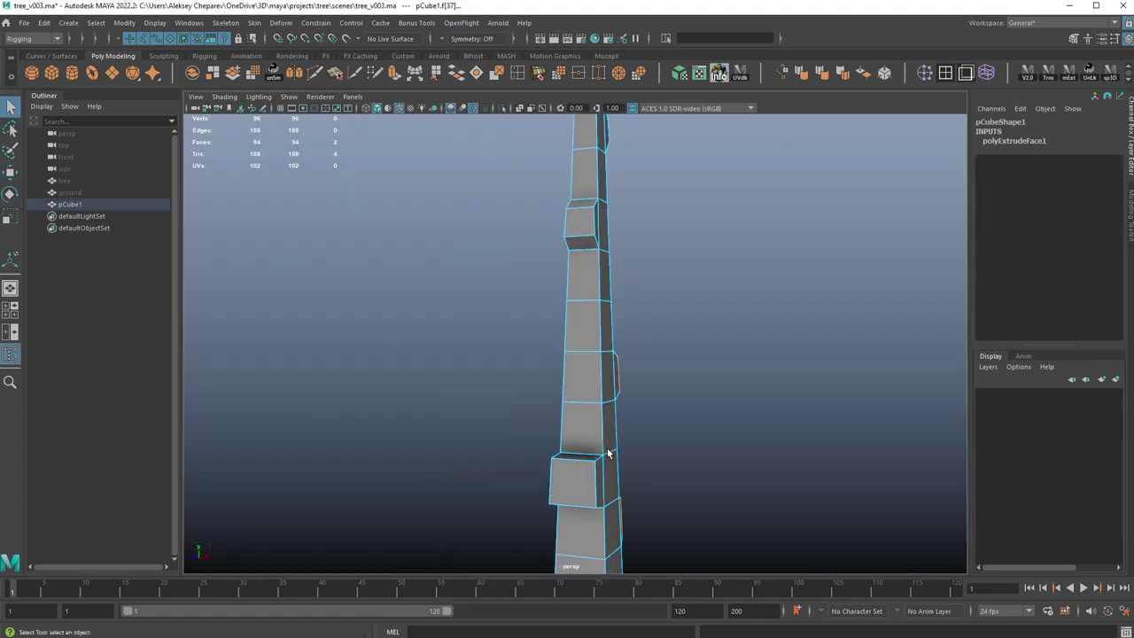
{"action": "left_click", "coordinate": [576, 475], "text": "shift"}
{"action": "left_click", "coordinate": [581, 205], "text": "shift"}
{"action": "left_click", "coordinate": [581, 228], "text": "shift"}
{"action": "scroll", "coordinate": [587, 231], "scroll_direction": "down", "scroll_amount": 3}
{"action": "middle_click_drag", "start_coordinate": [647, 249], "coordinate": [672, 420], "text": "alt"}
{"action": "left_click_drag", "start_coordinate": [608, 206], "coordinate": [503, 283], "text": "alt"}
{"action": "left_click_drag", "start_coordinate": [505, 351], "coordinate": [593, 359], "text": "alt"}
Step: Extrude the seven selected end faces outward by 7.585 in local Z with 11 divisions, working in the side view
{"action": "key", "text": "space"}
{"action": "key", "text": "space"}
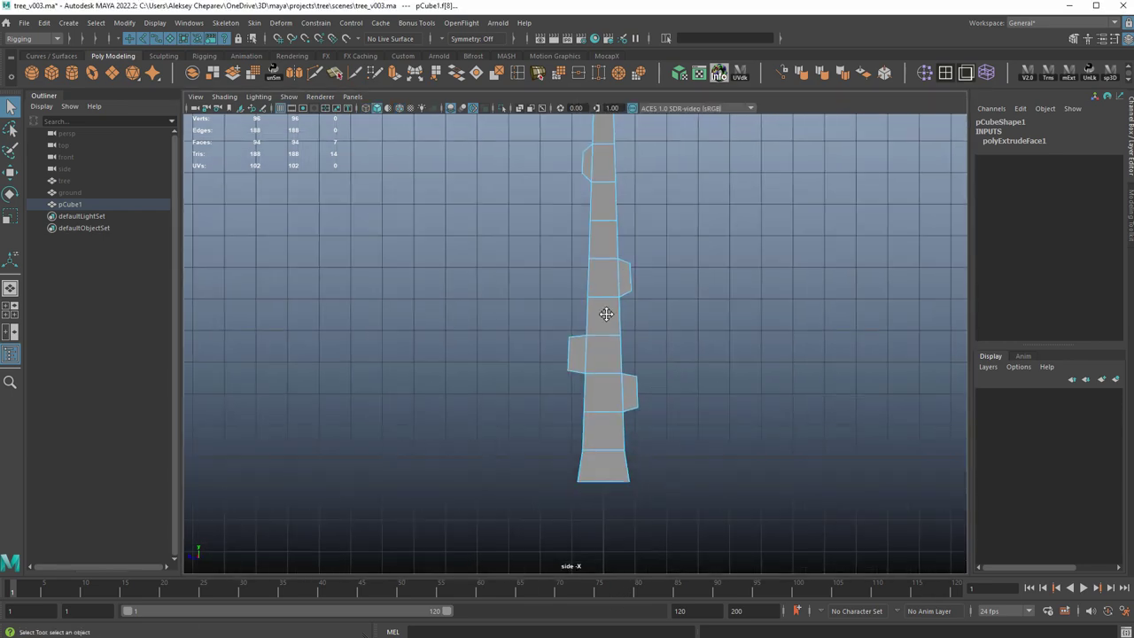
{"action": "scroll", "coordinate": [612, 293], "scroll_direction": "down", "scroll_amount": 5}
{"action": "middle_click_drag", "start_coordinate": [632, 254], "coordinate": [634, 207], "text": "alt"}
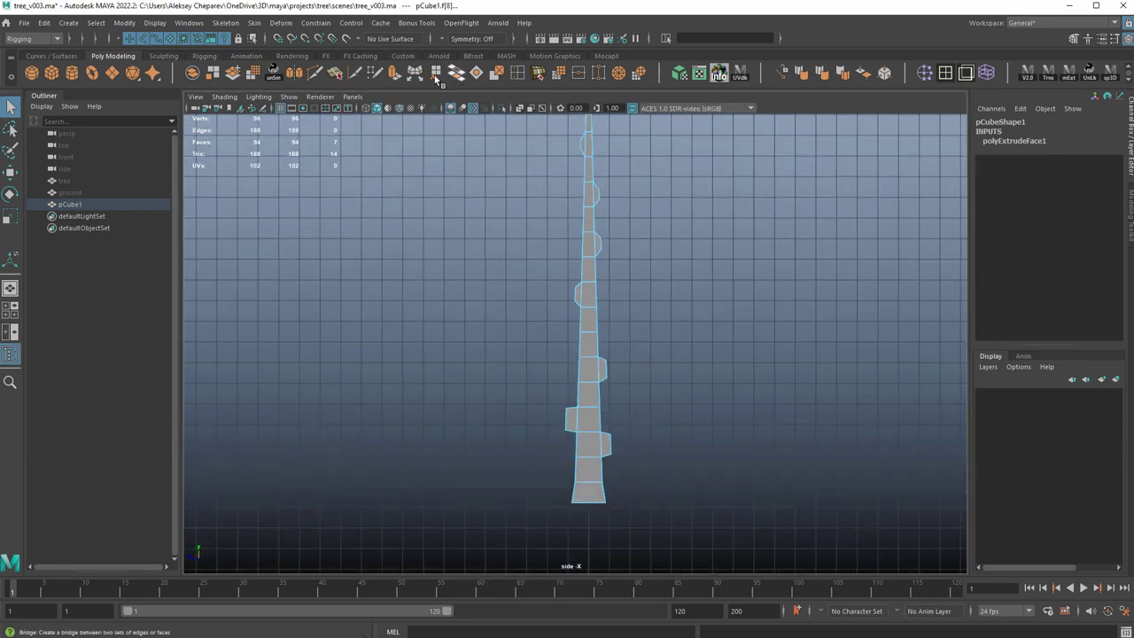
{"action": "left_click", "coordinate": [394, 74]}
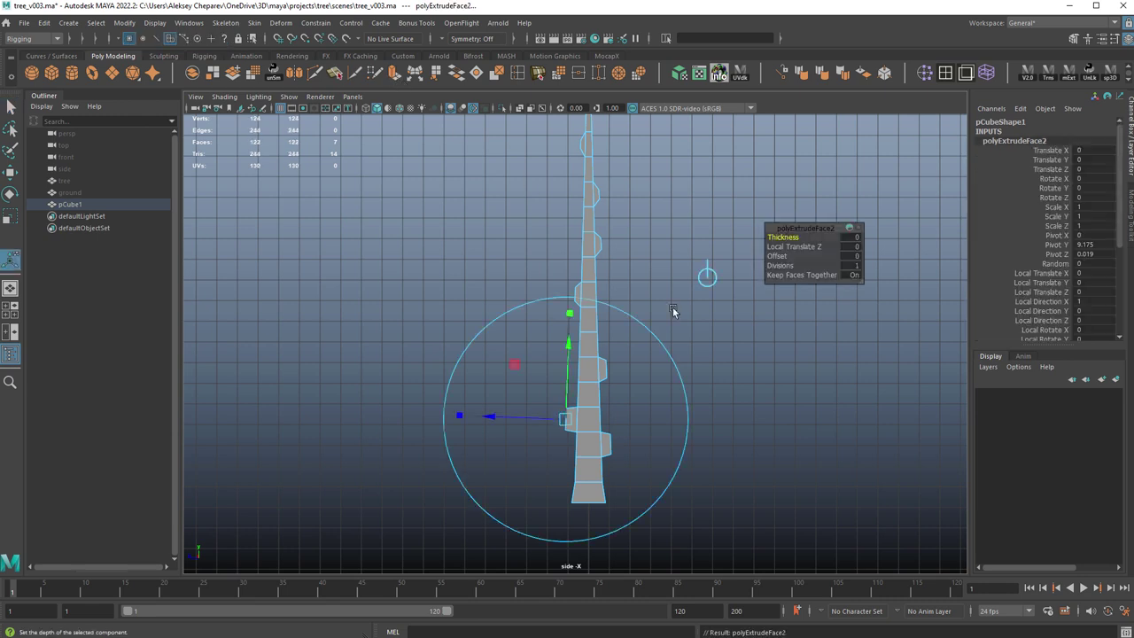
{"action": "left_click_drag", "start_coordinate": [536, 418], "coordinate": [382, 396]}
{"action": "middle_click_drag", "start_coordinate": [683, 361], "coordinate": [681, 409], "text": "alt"}
{"action": "middle_click_drag", "start_coordinate": [764, 369], "coordinate": [702, 329]}
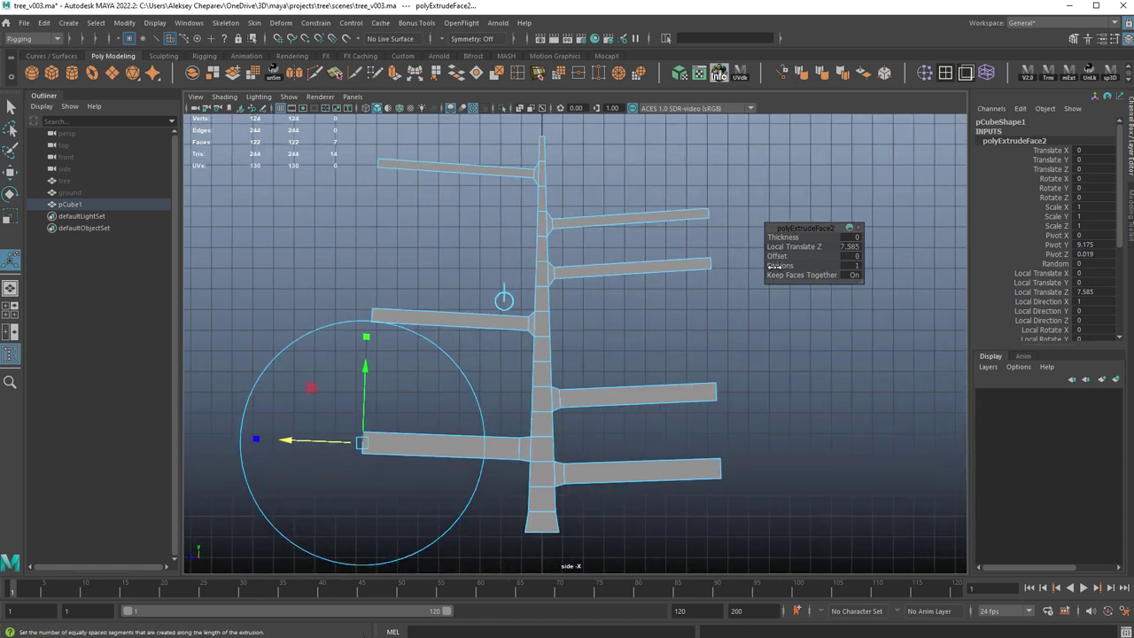
{"action": "left_click_drag", "start_coordinate": [787, 268], "coordinate": [839, 278]}
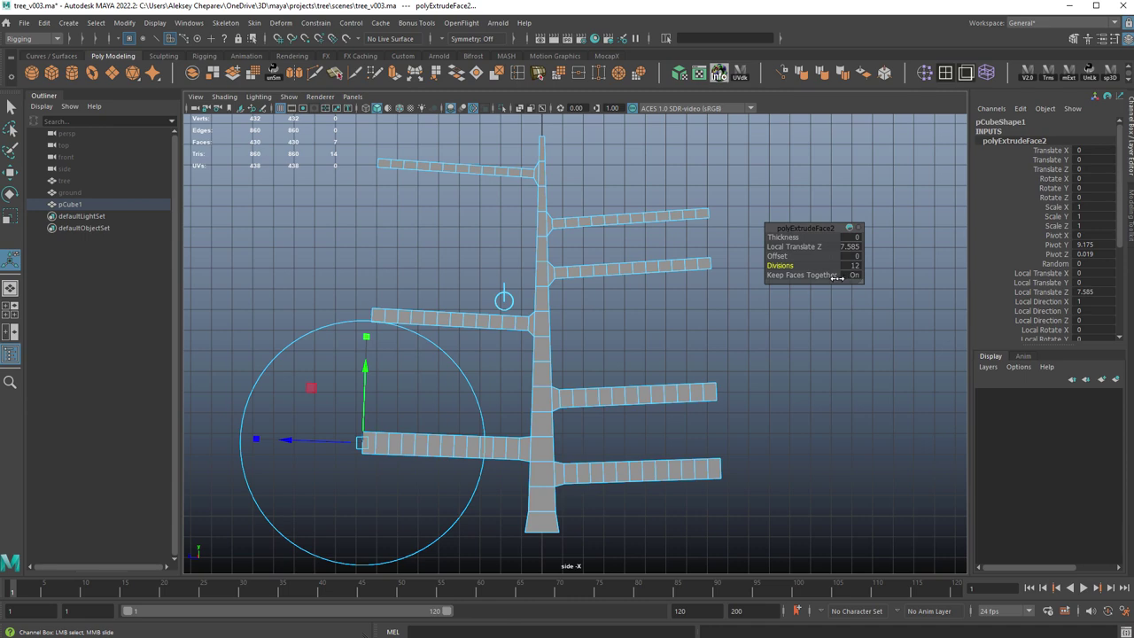
{"action": "middle_click_drag", "start_coordinate": [837, 277], "coordinate": [835, 278]}
Step: Scale down the branch tip vertices with soft selection and move them so that the branches taper and curve
{"action": "key", "text": "w"}
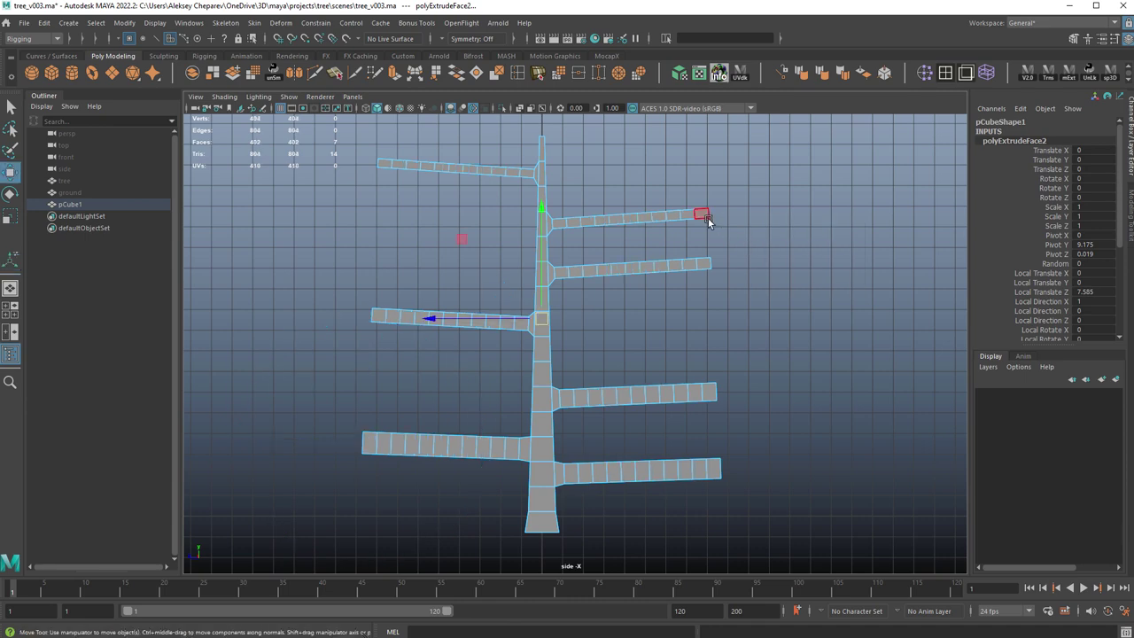
{"action": "mouse_move", "coordinate": [708, 219]}
{"action": "right_mouse_down", "text": "alt"}
{"action": "mouse_move", "coordinate": [740, 217]}
{"action": "mouse_move", "coordinate": [695, 209]}
{"action": "right_mouse_up", "text": "alt"}
{"action": "middle_click_drag", "start_coordinate": [694, 209], "coordinate": [708, 238], "text": "alt"}
{"action": "right_click_drag", "start_coordinate": [708, 238], "coordinate": [873, 296], "text": "alt"}
{"action": "left_click_drag", "start_coordinate": [764, 182], "coordinate": [805, 222]}
{"action": "key", "text": "r"}
{"action": "middle_click_drag", "start_coordinate": [835, 241], "coordinate": [781, 293], "text": "alt"}
{"action": "key", "text": "b"}
{"action": "left_click_drag", "start_coordinate": [606, 295], "coordinate": [818, 312]}
{"action": "left_click_drag", "start_coordinate": [625, 254], "coordinate": [683, 263]}
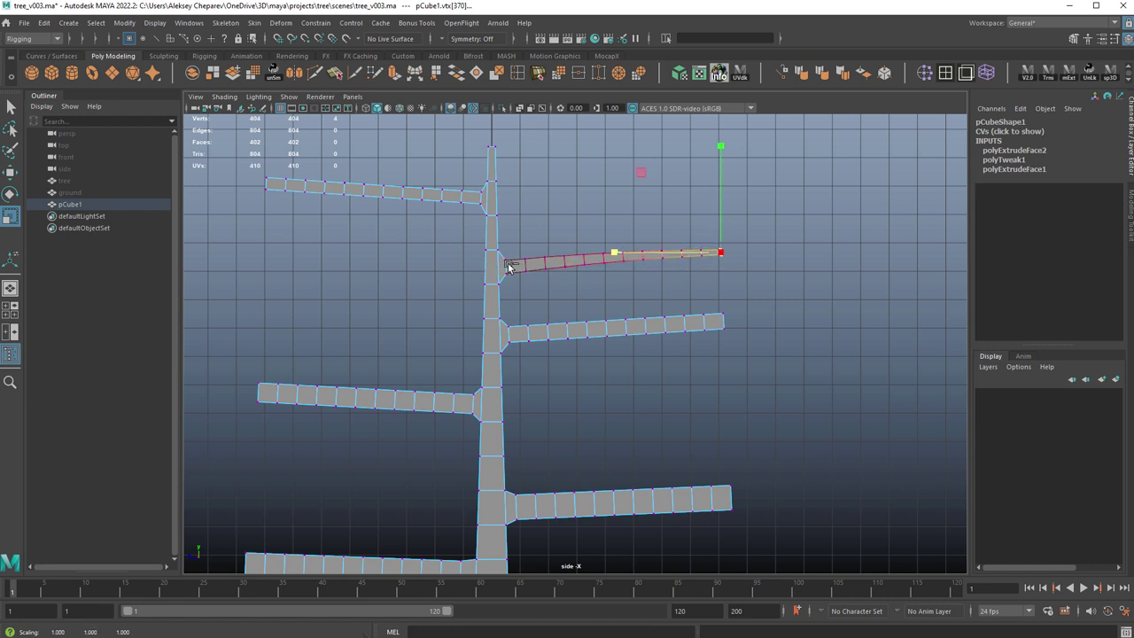
{"action": "key", "text": "w"}
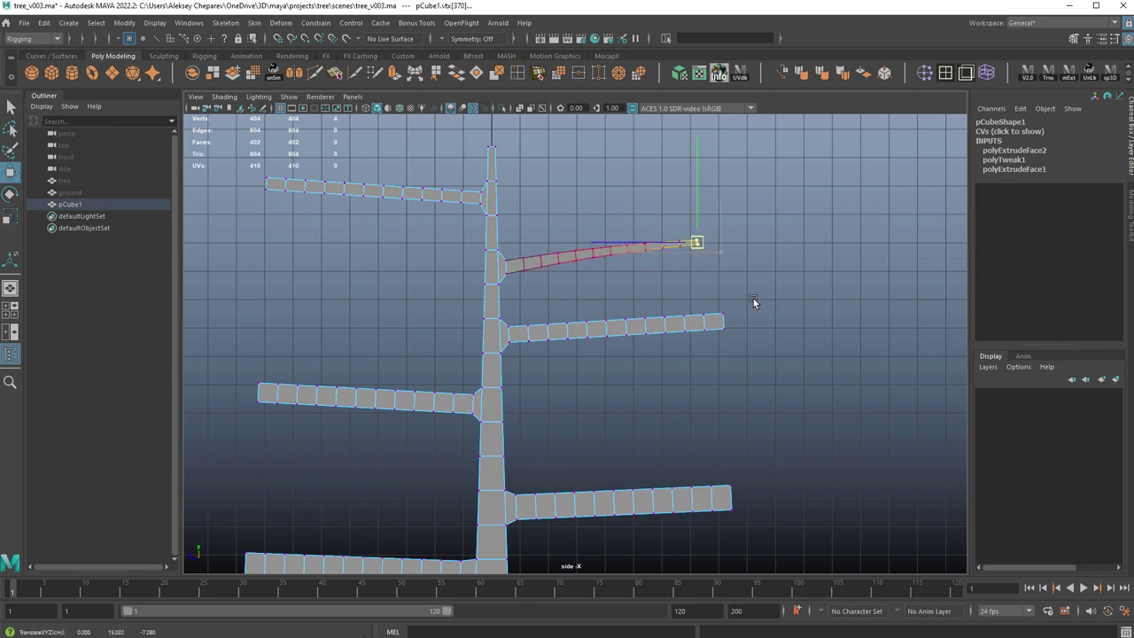
{"action": "left_click", "coordinate": [721, 322]}
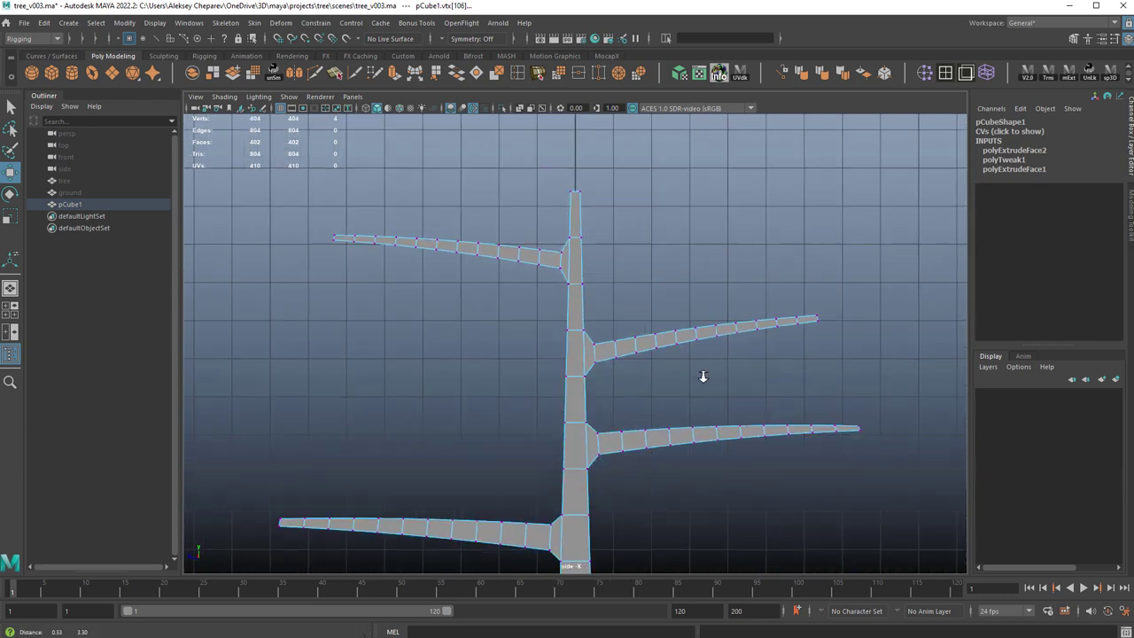
Step: Move the trunk's vertex rows above and below the highest branch closer to its base
{"action": "right_click_drag", "start_coordinate": [703, 377], "coordinate": [762, 377], "text": "alt"}
{"action": "key", "text": "q"}
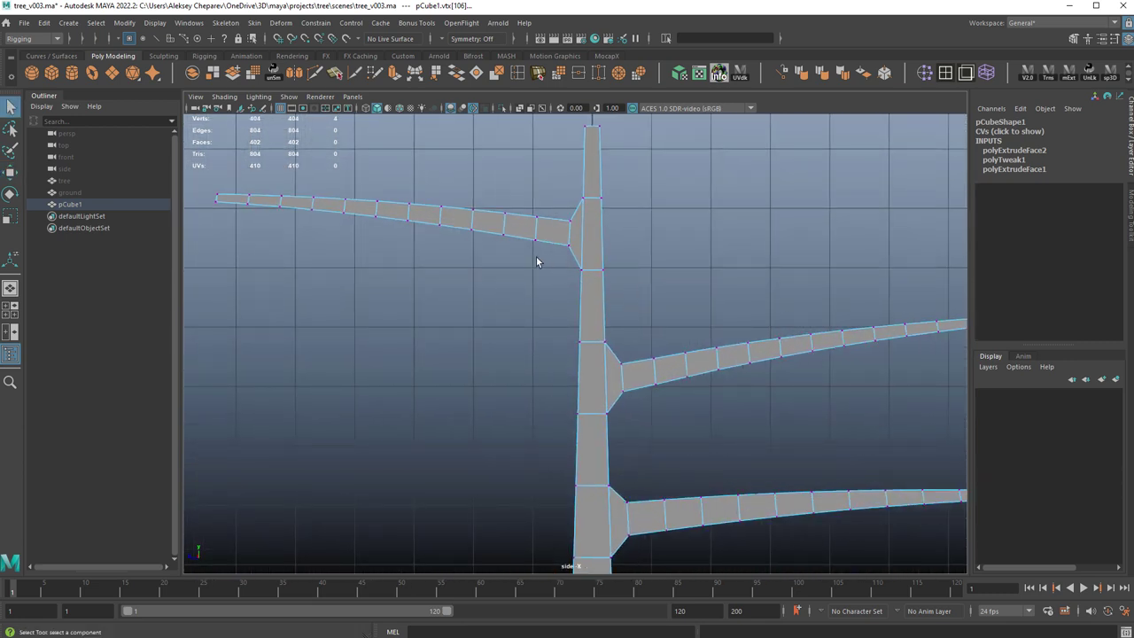
{"action": "left_click_drag", "start_coordinate": [540, 258], "coordinate": [640, 299]}
{"action": "key", "text": "w"}
{"action": "middle_click_drag", "start_coordinate": [633, 306], "coordinate": [632, 289]}
{"action": "key", "text": "ctrl+z"}
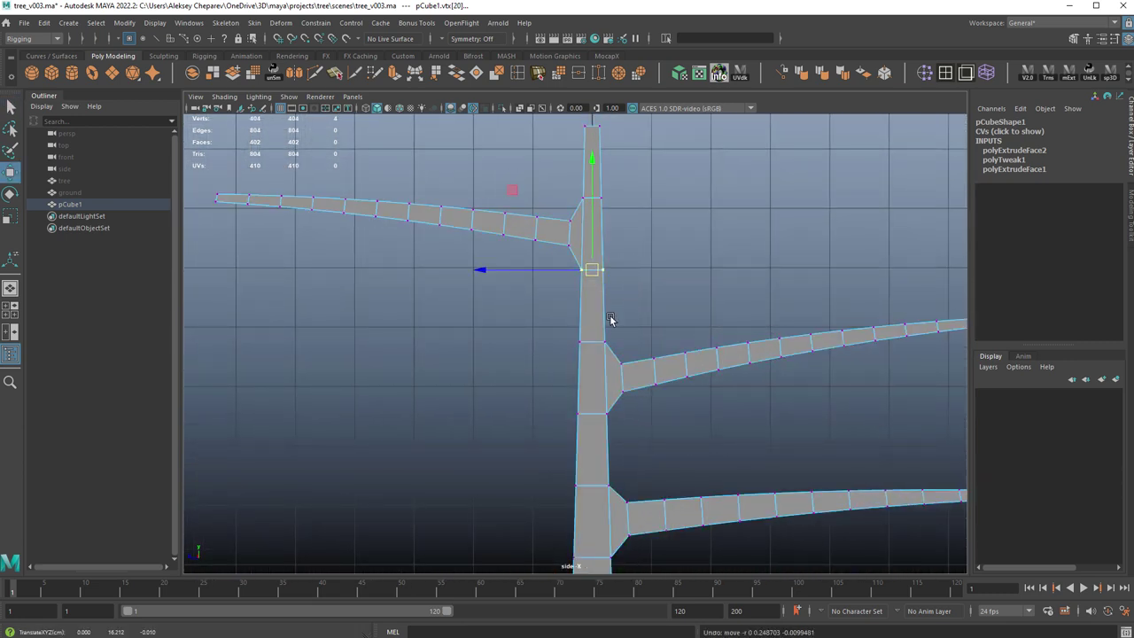
{"action": "left_click_drag", "start_coordinate": [570, 195], "coordinate": [617, 238]}
{"action": "middle_click_drag", "start_coordinate": [618, 238], "coordinate": [620, 249]}
Step: Move the trunk's vertex rows above and below the second- and third-highest branches closer to their bases
{"action": "left_click_drag", "start_coordinate": [554, 308], "coordinate": [609, 351]}
{"action": "middle_click_drag", "start_coordinate": [615, 375], "coordinate": [616, 389]}
{"action": "left_click_drag", "start_coordinate": [542, 404], "coordinate": [622, 444]}
{"action": "middle_click_drag", "start_coordinate": [626, 440], "coordinate": [629, 431]}
{"action": "middle_click_drag", "start_coordinate": [519, 489], "coordinate": [536, 276], "text": "alt"}
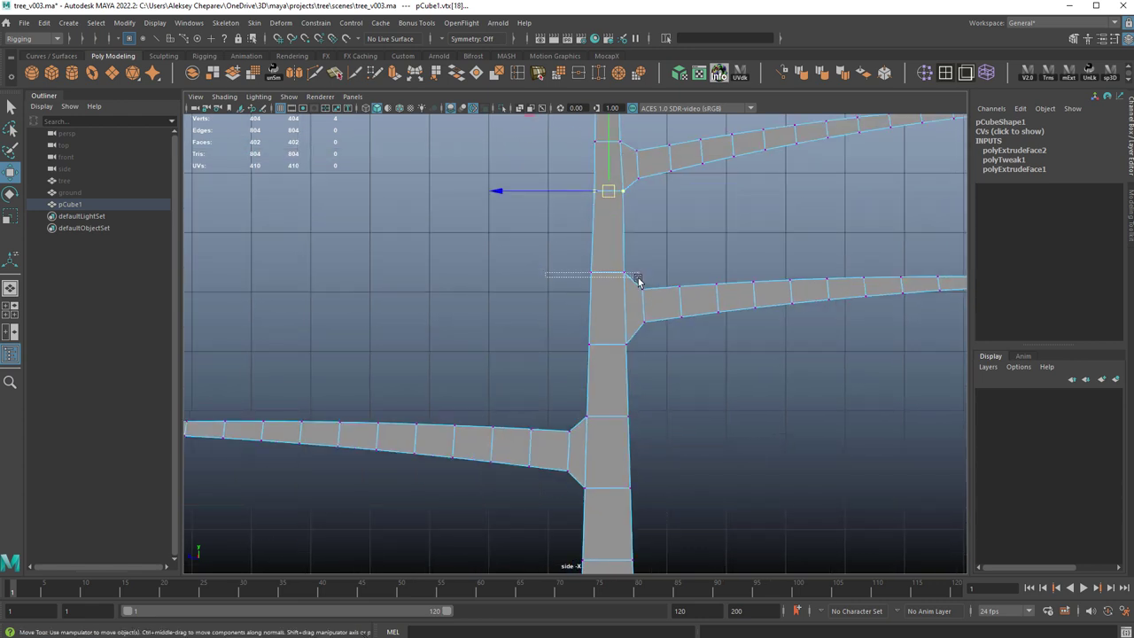
{"action": "left_click_drag", "start_coordinate": [638, 280], "coordinate": [638, 281]}
{"action": "left_click_drag", "start_coordinate": [567, 322], "coordinate": [635, 359]}
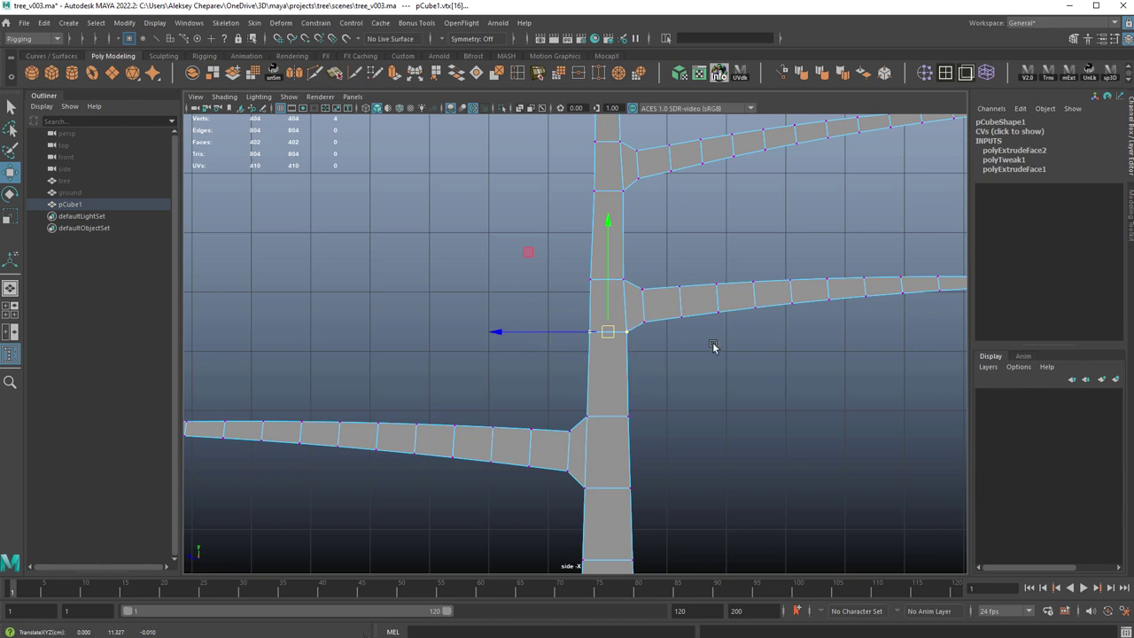
Step: Inspect in the perspective view how the branches join the trunk, and return to the side view
{"action": "key", "text": "space"}
{"action": "key", "text": "space"}
{"action": "left_click_drag", "start_coordinate": [763, 228], "coordinate": [590, 278], "text": "alt"}
{"action": "middle_click_drag", "start_coordinate": [590, 278], "coordinate": [601, 375], "text": "alt"}
{"action": "right_click_drag", "start_coordinate": [602, 374], "coordinate": [646, 385], "text": "alt"}
{"action": "left_click_drag", "start_coordinate": [646, 384], "coordinate": [490, 368], "text": "alt"}
{"action": "left_click_drag", "start_coordinate": [461, 329], "coordinate": [511, 324], "text": "alt"}
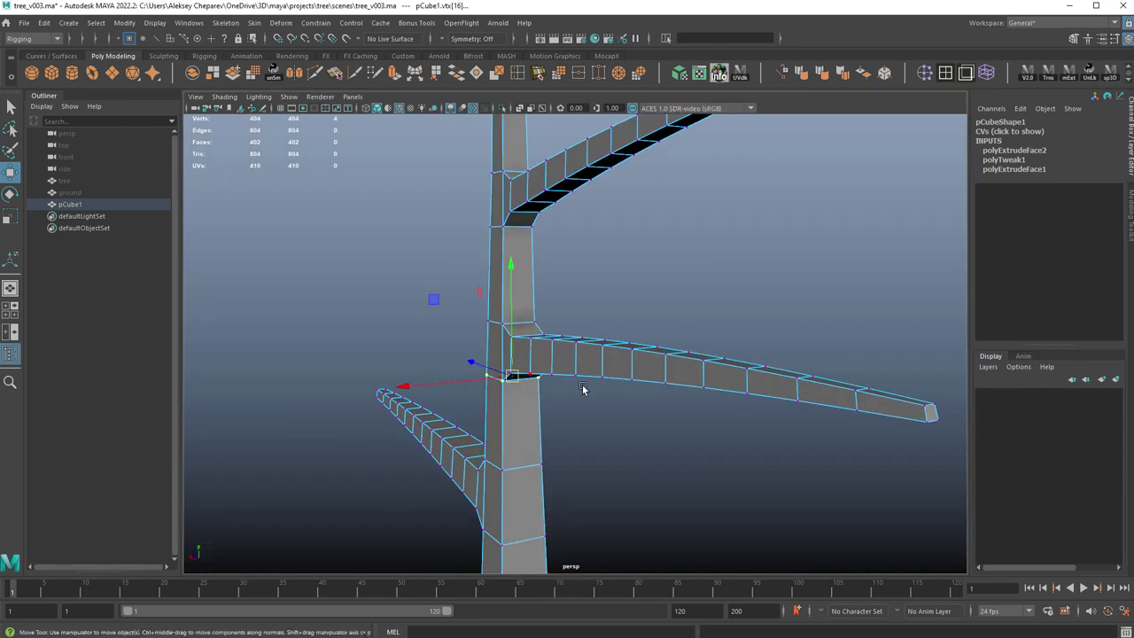
{"action": "scroll", "coordinate": [607, 394], "scroll_direction": "down", "scroll_amount": 3}
{"action": "key", "text": "space"}
{"action": "key", "text": "space"}
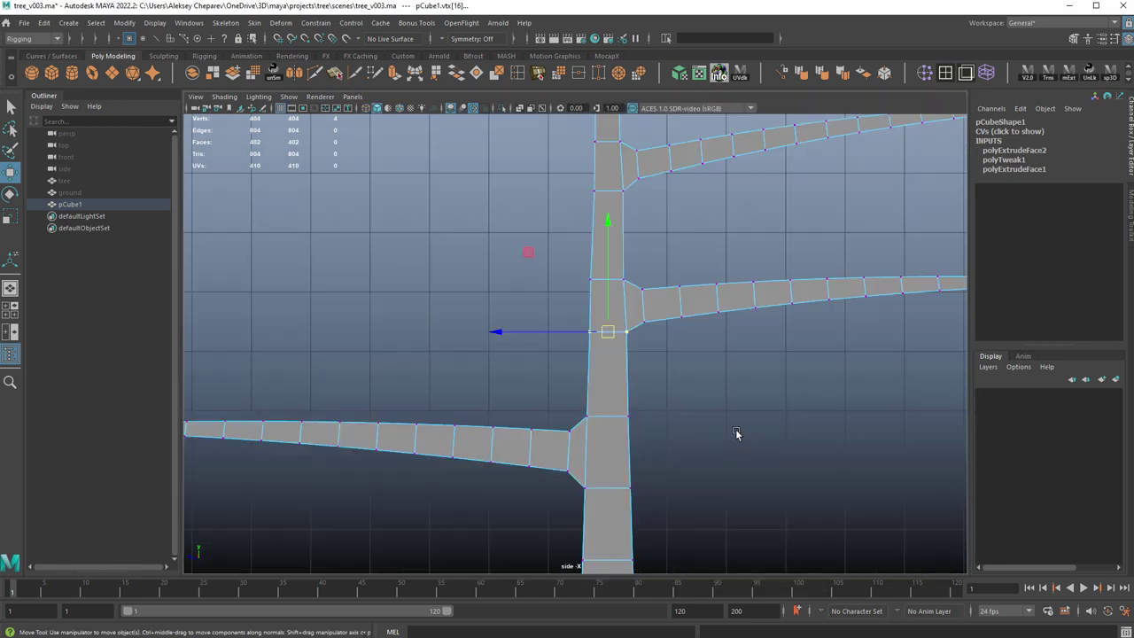
Step: Move the trunk's vertex rows around the fourth- and fifth-highest branches closer to their bases
{"action": "left_click_drag", "start_coordinate": [547, 376], "coordinate": [674, 426]}
{"action": "middle_click_drag", "start_coordinate": [643, 443], "coordinate": [643, 453], "text": "shift"}
{"action": "left_click_drag", "start_coordinate": [567, 467], "coordinate": [656, 506]}
{"action": "middle_click_drag", "start_coordinate": [656, 506], "coordinate": [656, 501], "text": "shift"}
{"action": "scroll", "coordinate": [636, 413], "scroll_direction": "down", "scroll_amount": 3}
{"action": "scroll", "coordinate": [573, 313], "scroll_direction": "up", "scroll_amount": 2}
{"action": "left_click_drag", "start_coordinate": [572, 314], "coordinate": [621, 375]}
{"action": "scroll", "coordinate": [470, 286], "scroll_direction": "down", "scroll_amount": 3}
{"action": "scroll", "coordinate": [629, 263], "scroll_direction": "up", "scroll_amount": 2}
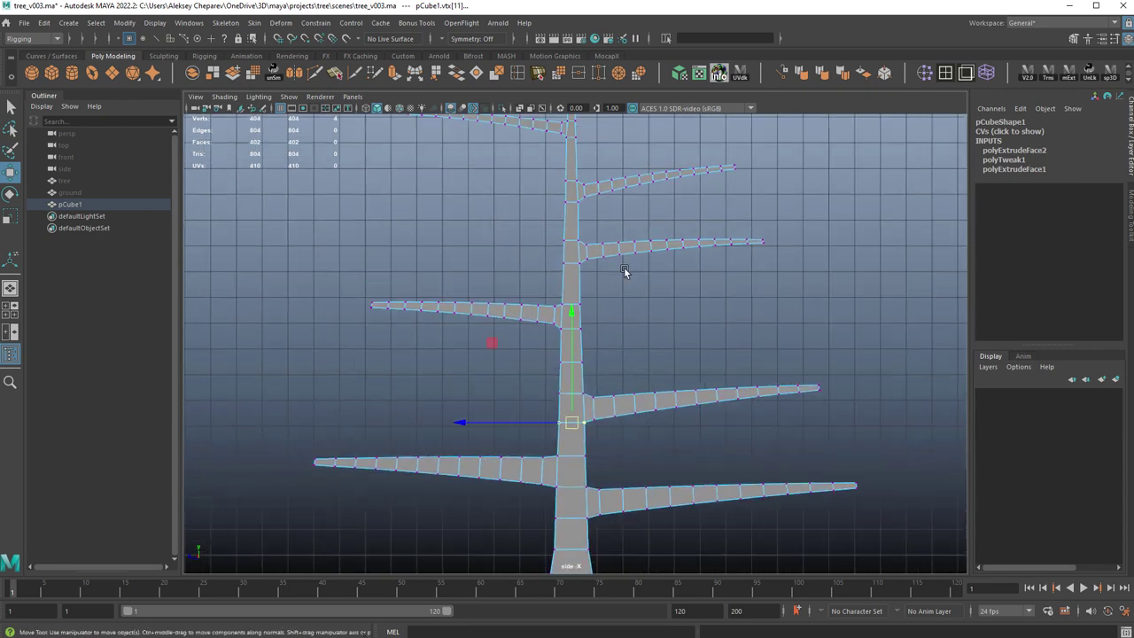
Step: Set the Insert Edge Loop tool to multiple edge loops with one loop per insertion
{"action": "middle_click_drag", "start_coordinate": [584, 279], "coordinate": [548, 342], "text": "alt"}
{"action": "double_click", "coordinate": [518, 74]}
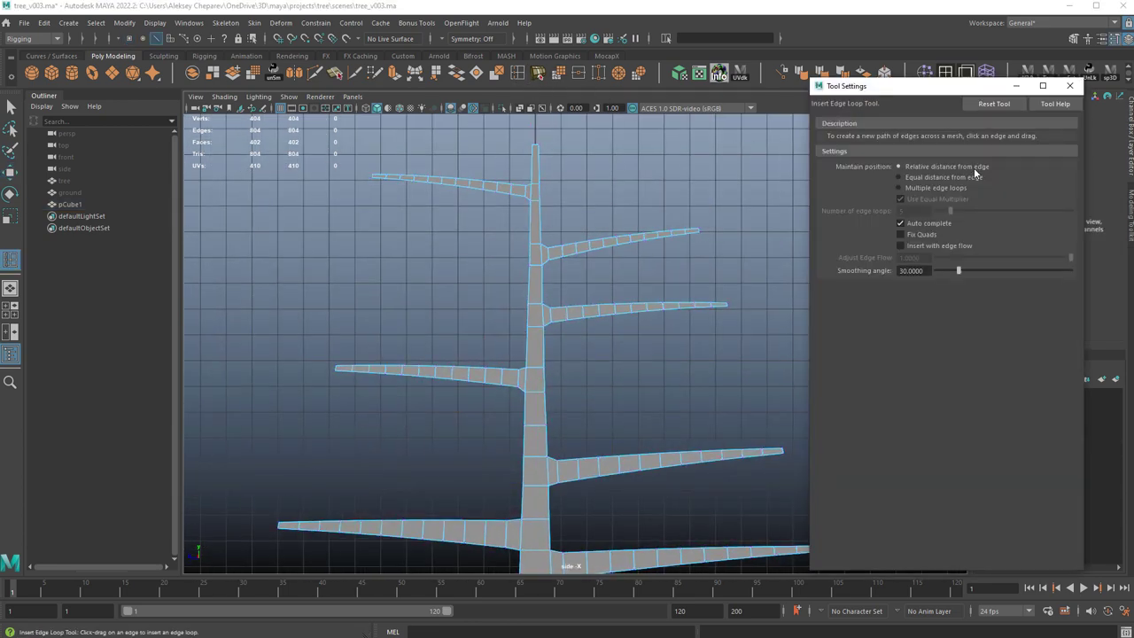
{"action": "left_click", "coordinate": [948, 190]}
{"action": "middle_click_drag", "start_coordinate": [658, 245], "coordinate": [637, 281], "text": "alt"}
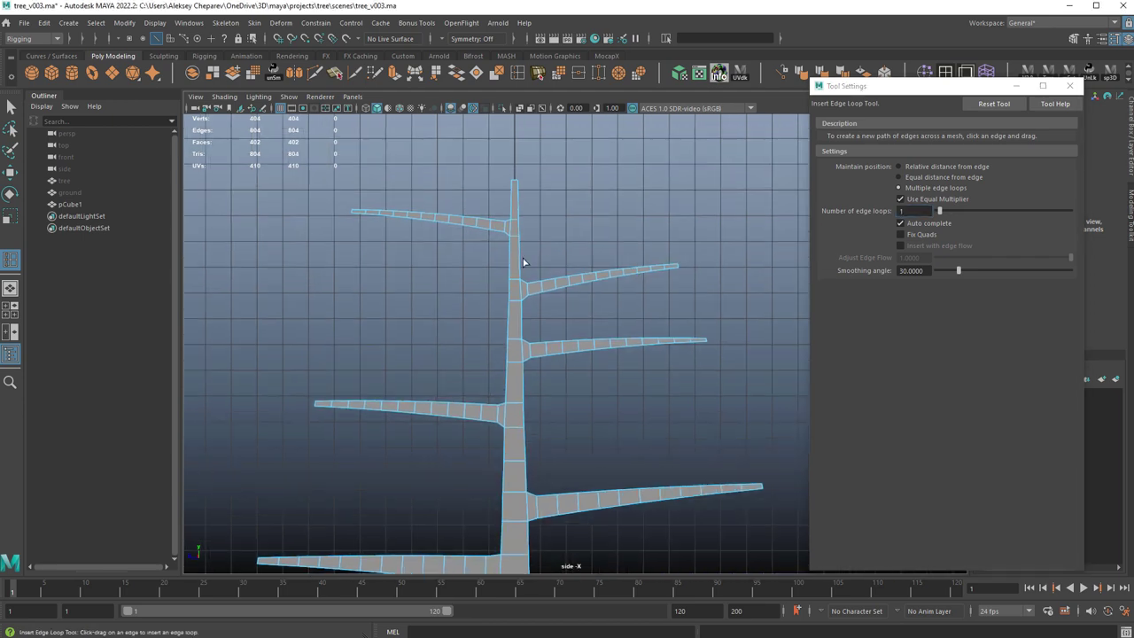
Step: Insert centred edge loops in the long trunk segments between the upper branches and close the tool settings
{"action": "left_click", "coordinate": [521, 257]}
{"action": "left_click", "coordinate": [518, 201]}
{"action": "left_click", "coordinate": [519, 383]}
{"action": "left_click", "coordinate": [522, 383]}
{"action": "middle_click_drag", "start_coordinate": [562, 394], "coordinate": [550, 250], "text": "alt"}
{"action": "middle_click_drag", "start_coordinate": [549, 364], "coordinate": [549, 335], "text": "alt"}
{"action": "key", "text": "w"}
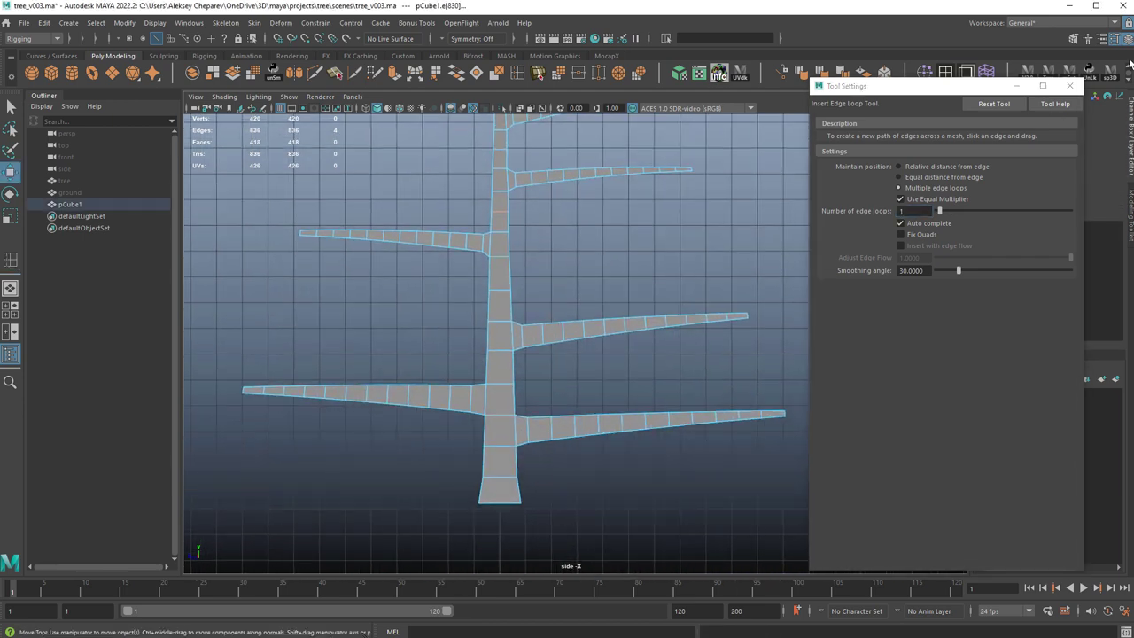
{"action": "left_click", "coordinate": [1071, 86]}
Step: Preview the tree smoothed in object mode and examine its shape in the perspective view
{"action": "key", "text": "3"}
{"action": "right_click_drag", "start_coordinate": [656, 223], "coordinate": [691, 213]}
{"action": "left_click", "coordinate": [713, 232]}
{"action": "key", "text": "space"}
{"action": "key", "text": "space"}
{"action": "left_click_drag", "start_coordinate": [734, 230], "coordinate": [808, 263], "text": "alt"}
{"action": "right_click_drag", "start_coordinate": [808, 263], "coordinate": [577, 249], "text": "alt"}
{"action": "left_click_drag", "start_coordinate": [577, 246], "coordinate": [515, 228], "text": "alt"}
{"action": "left_click_drag", "start_coordinate": [608, 288], "coordinate": [622, 291]}
Step: Turn off the smooth preview and delete the bottom face of the trunk
{"action": "key", "text": "1"}
{"action": "left_click_drag", "start_coordinate": [606, 356], "coordinate": [609, 290], "text": "alt"}
{"action": "right_click_drag", "start_coordinate": [609, 291], "coordinate": [748, 370], "text": "alt"}
{"action": "key", "text": "q"}
{"action": "right_click_drag", "start_coordinate": [606, 227], "coordinate": [663, 209]}
{"action": "left_click", "coordinate": [620, 282]}
{"action": "key", "text": "Delete"}
Step: Preview the open-bottomed tree smoothed, examine it from several angles, and return to the unsmoothed display
{"action": "key", "text": "3"}
{"action": "left_click", "coordinate": [773, 281]}
{"action": "middle_click_drag", "start_coordinate": [707, 202], "coordinate": [661, 342], "text": "alt"}
{"action": "right_click_drag", "start_coordinate": [661, 342], "coordinate": [542, 310], "text": "alt"}
{"action": "left_click_drag", "start_coordinate": [542, 310], "coordinate": [797, 310], "text": "alt"}
{"action": "left_click", "coordinate": [553, 374]}
{"action": "key", "text": "1"}
Step: Start the Joint Tool in the side view and display the tree in wireframe without the grid
{"action": "key", "text": "space"}
{"action": "key", "text": "space"}
{"action": "scroll", "coordinate": [518, 280], "scroll_direction": "down", "scroll_amount": 1}
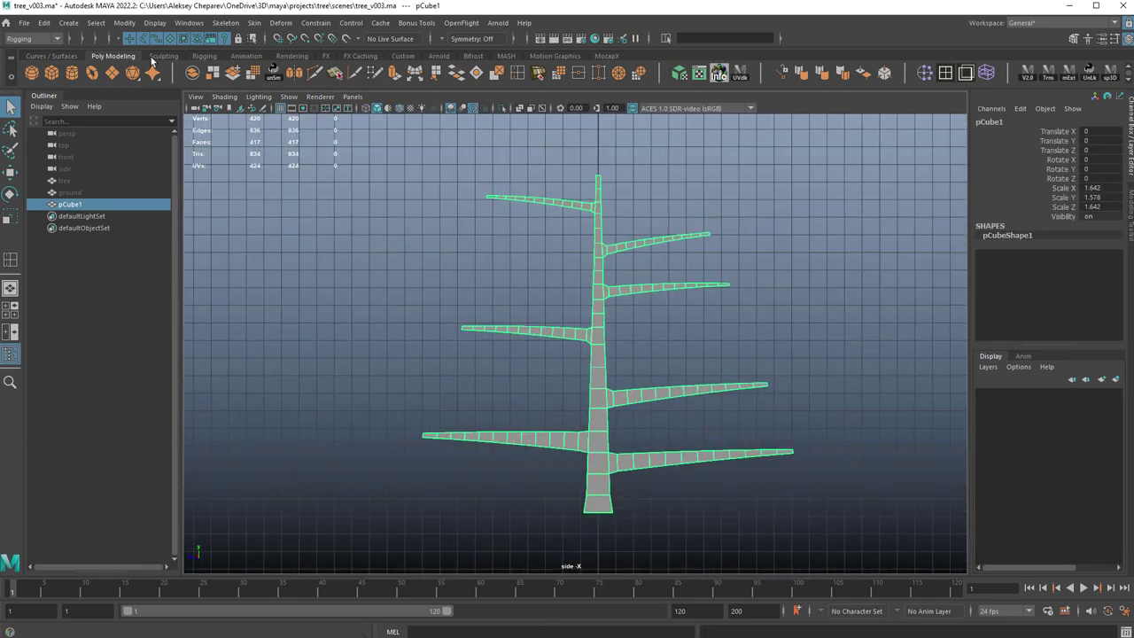
{"action": "left_click", "coordinate": [203, 56]}
{"action": "left_click", "coordinate": [52, 74]}
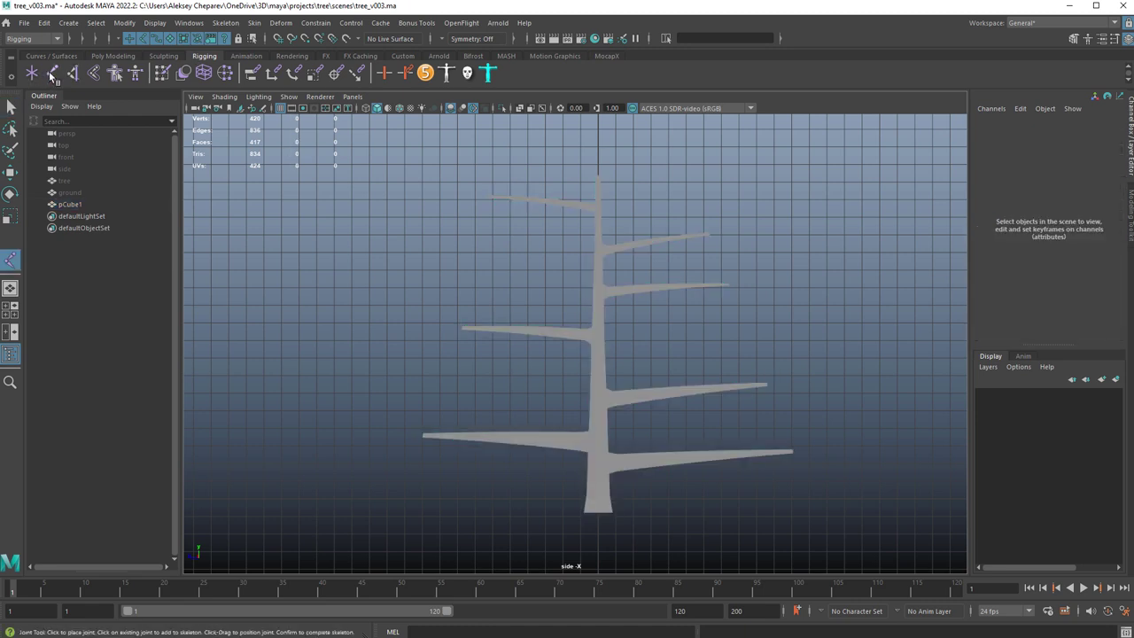
{"action": "key", "text": "4"}
{"action": "middle_click_drag", "start_coordinate": [611, 416], "coordinate": [634, 344], "text": "alt"}
{"action": "scroll", "coordinate": [634, 345], "scroll_direction": "up", "scroll_amount": 2}
{"action": "middle_click_drag", "start_coordinate": [541, 303], "coordinate": [483, 322], "text": "alt"}
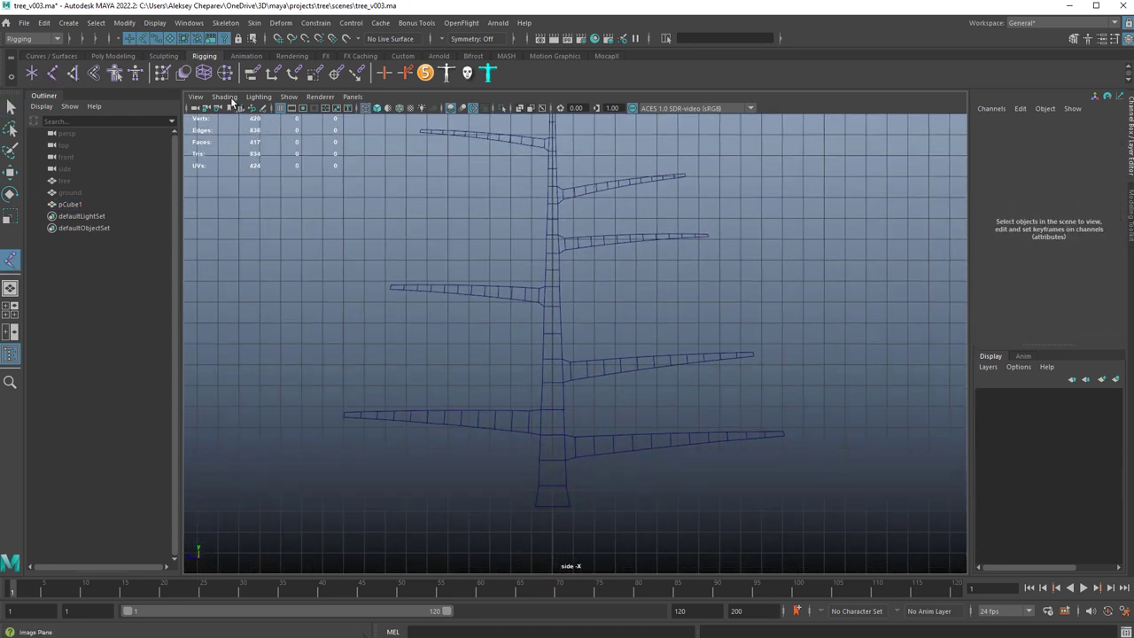
{"action": "left_click", "coordinate": [281, 109]}
{"action": "scroll", "coordinate": [660, 388], "scroll_direction": "down", "scroll_amount": 1}
{"action": "middle_click_drag", "start_coordinate": [616, 380], "coordinate": [652, 391], "text": "alt"}
Step: Place a chain of joints up the centre of the trunk from its base to the third-highest branch
{"action": "left_click", "coordinate": [591, 496]}
{"action": "left_click", "coordinate": [591, 479]}
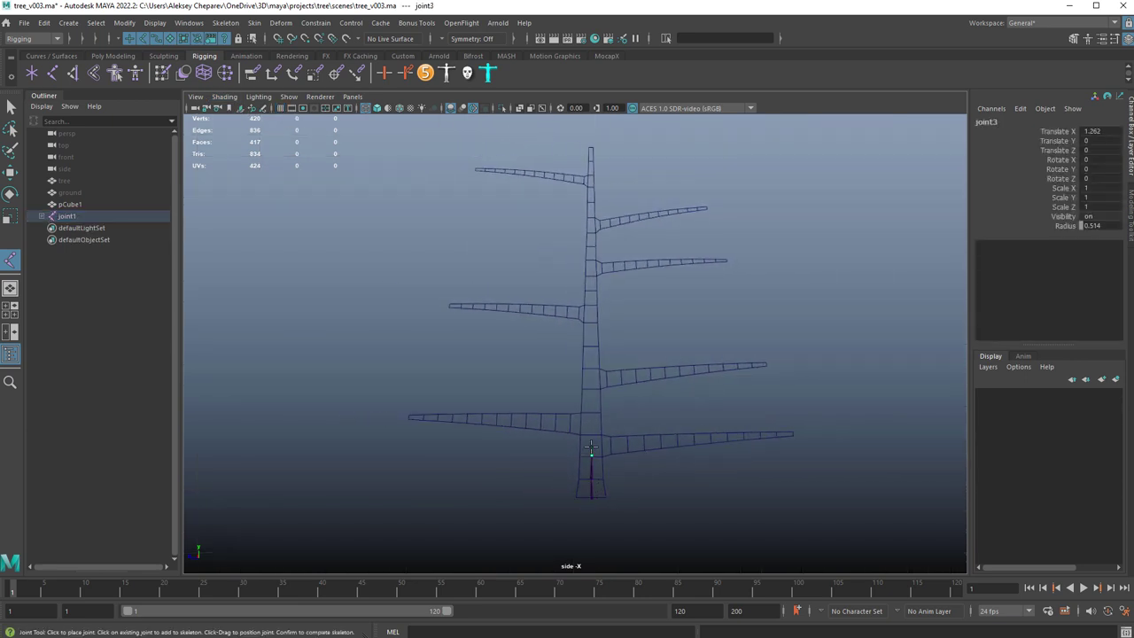
{"action": "key", "text": "ctrl+z"}
{"action": "left_click", "coordinate": [591, 463]}
{"action": "left_click", "coordinate": [591, 410]}
{"action": "left_click", "coordinate": [591, 327]}
{"action": "left_click", "coordinate": [591, 298]}
{"action": "left_click", "coordinate": [591, 282]}
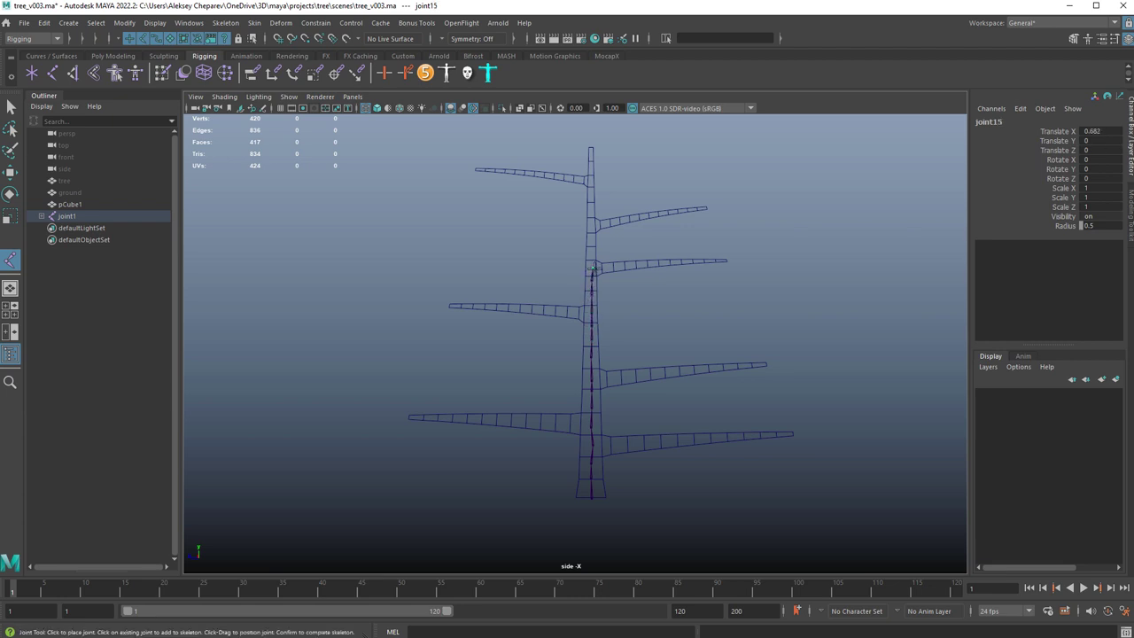
Step: Continue the joint chain up the trunk's centre to the treetop and complete it
{"action": "right_click_drag", "start_coordinate": [558, 325], "coordinate": [654, 293], "text": "alt"}
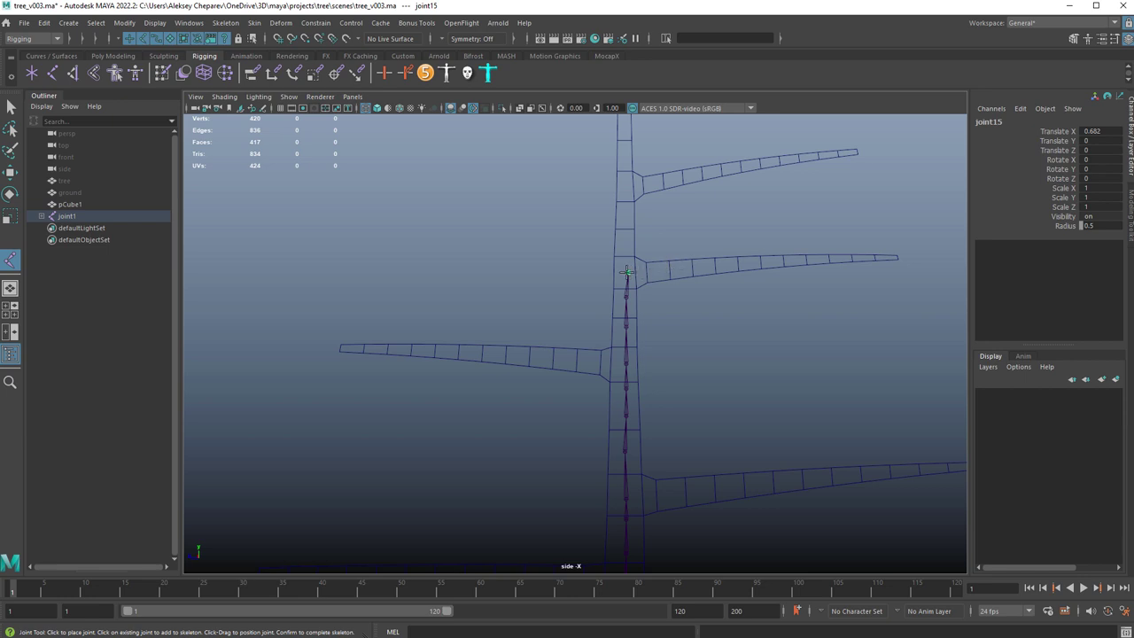
{"action": "left_click", "coordinate": [624, 247]}
{"action": "left_click", "coordinate": [626, 222]}
{"action": "middle_click_drag", "start_coordinate": [637, 196], "coordinate": [644, 269], "text": "alt"}
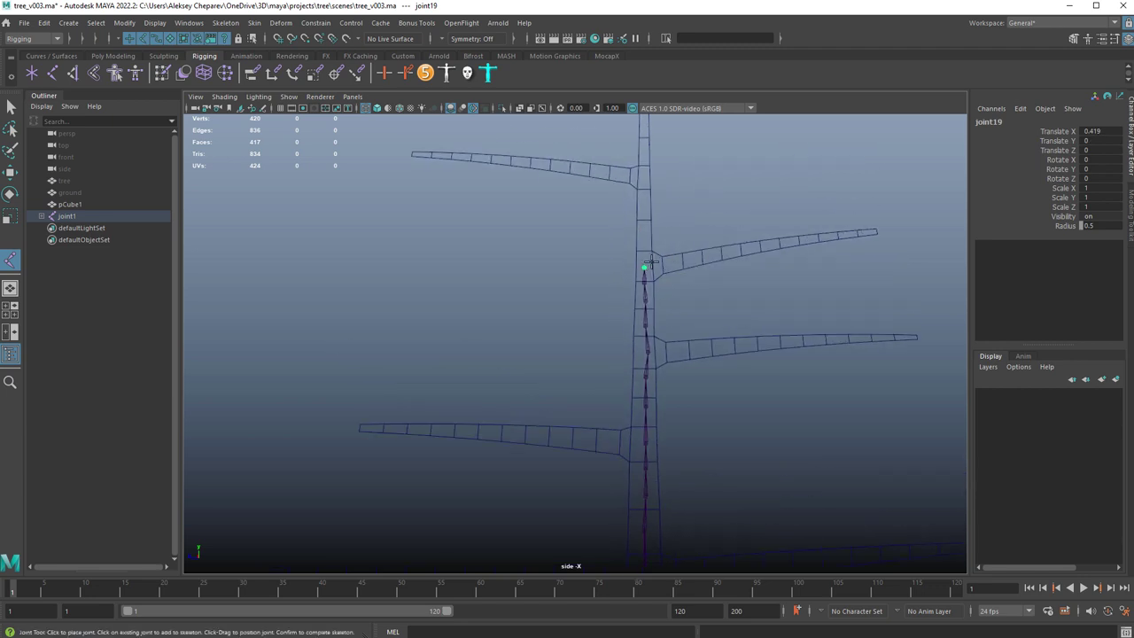
{"action": "left_click", "coordinate": [643, 177]}
{"action": "middle_click_drag", "start_coordinate": [643, 177], "coordinate": [651, 280], "text": "alt"}
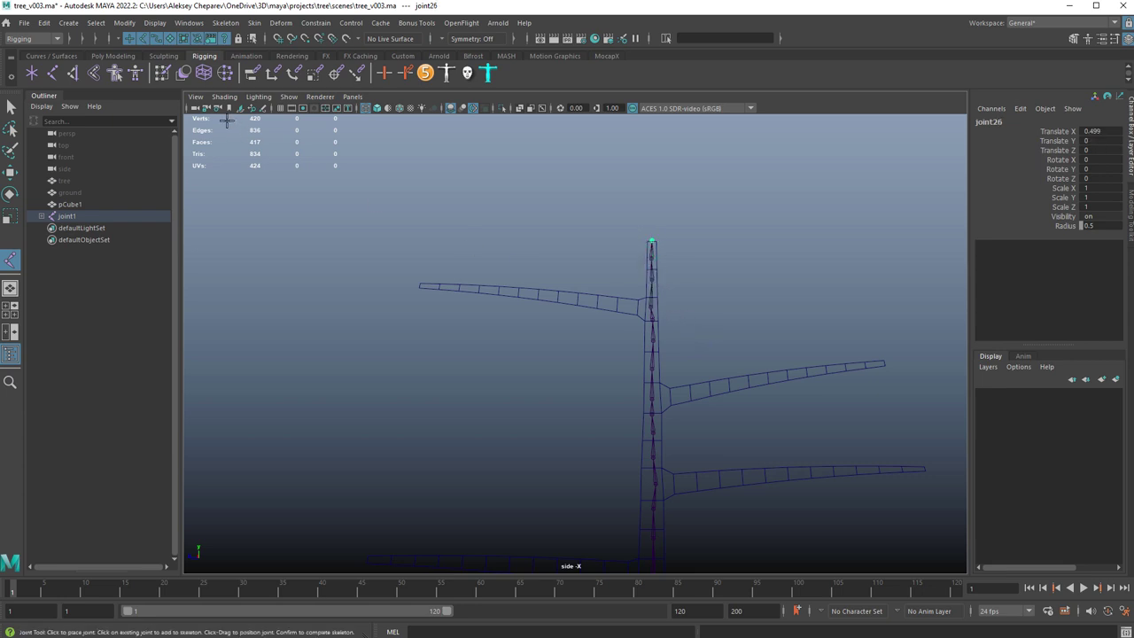
{"action": "key", "text": "Return"}
Step: Add a joint chain along the lowest branch, starting from the trunk joint at its base and running toward its tip
{"action": "middle_click_drag", "start_coordinate": [726, 445], "coordinate": [649, 228], "text": "alt"}
{"action": "left_click", "coordinate": [554, 380]}
{"action": "left_click", "coordinate": [582, 380]}
{"action": "left_click", "coordinate": [612, 380]}
{"action": "left_click", "coordinate": [654, 376]}
{"action": "left_click", "coordinate": [696, 371]}
{"action": "left_click", "coordinate": [740, 367]}
{"action": "left_click", "coordinate": [770, 367]}
{"action": "left_click", "coordinate": [835, 363]}
{"action": "left_click", "coordinate": [867, 363]}
{"action": "left_click", "coordinate": [900, 360]}
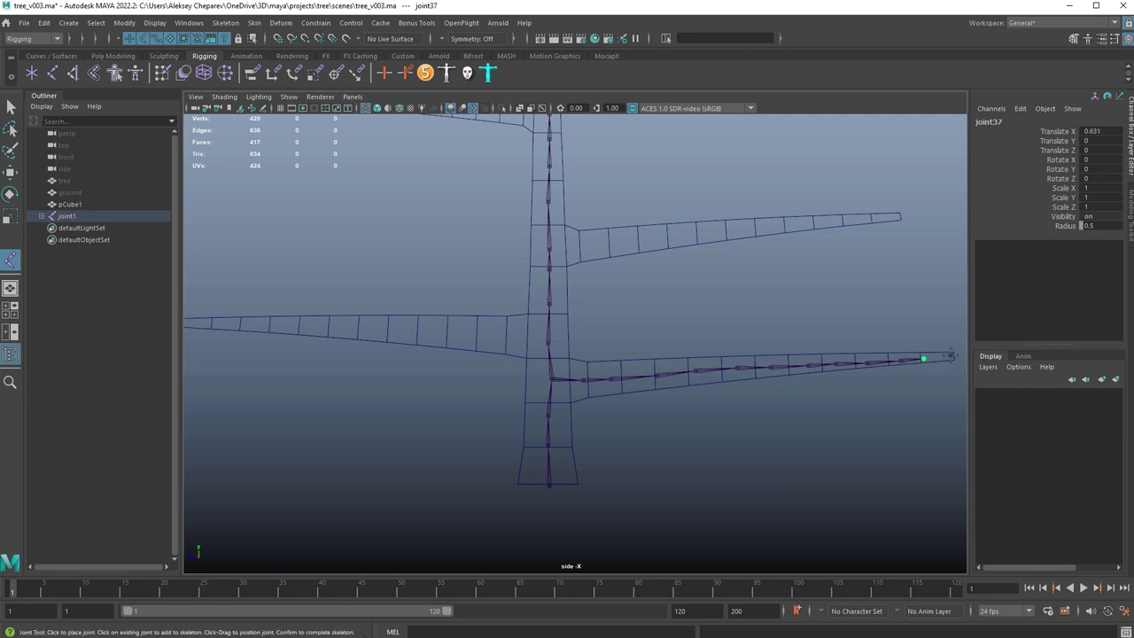
Step: Add joint chains along the remaining branches, each starting from the trunk joint at the branch's base and ending at its tip
{"action": "middle_click_drag", "start_coordinate": [596, 408], "coordinate": [716, 434], "text": "alt"}
{"action": "key", "text": "g"}
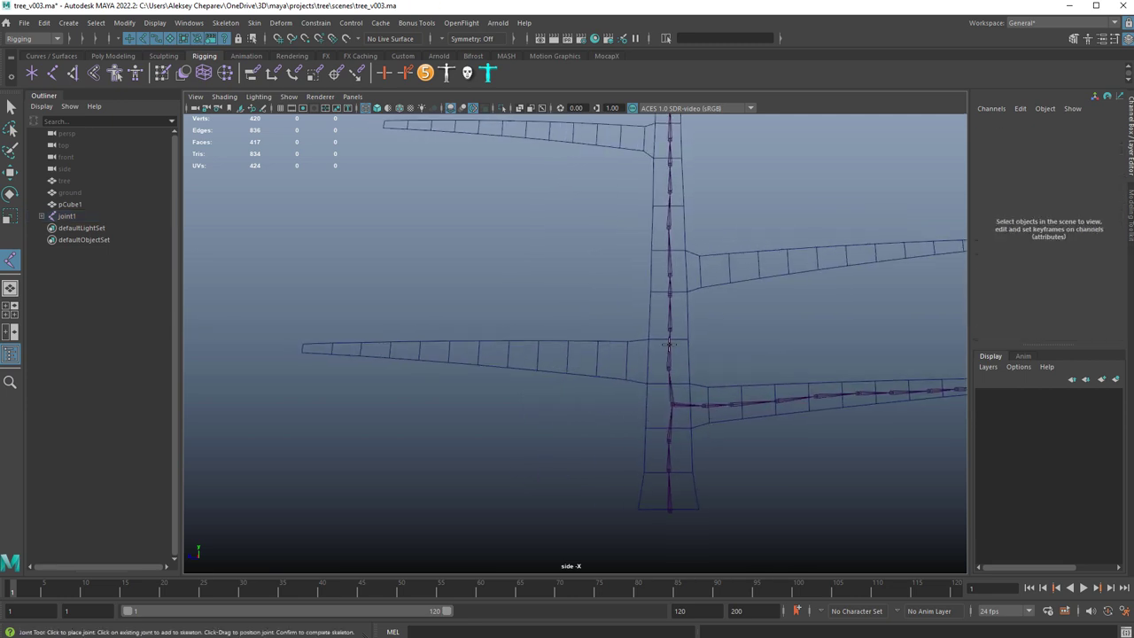
{"action": "left_click", "coordinate": [669, 368]}
{"action": "left_click", "coordinate": [636, 362]}
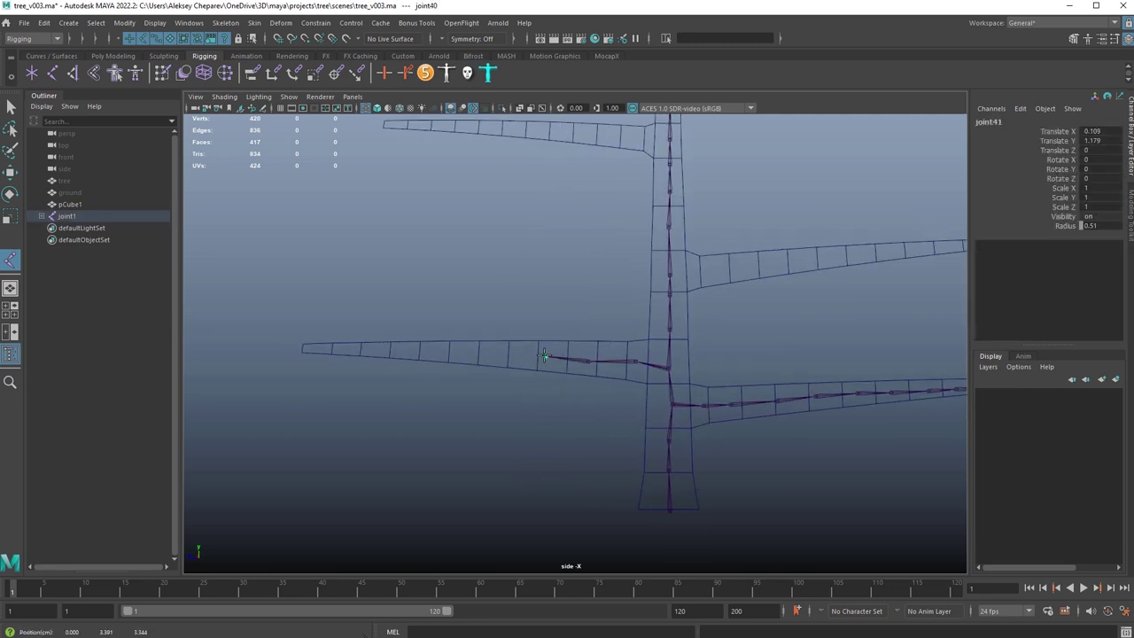
{"action": "left_click", "coordinate": [439, 354]}
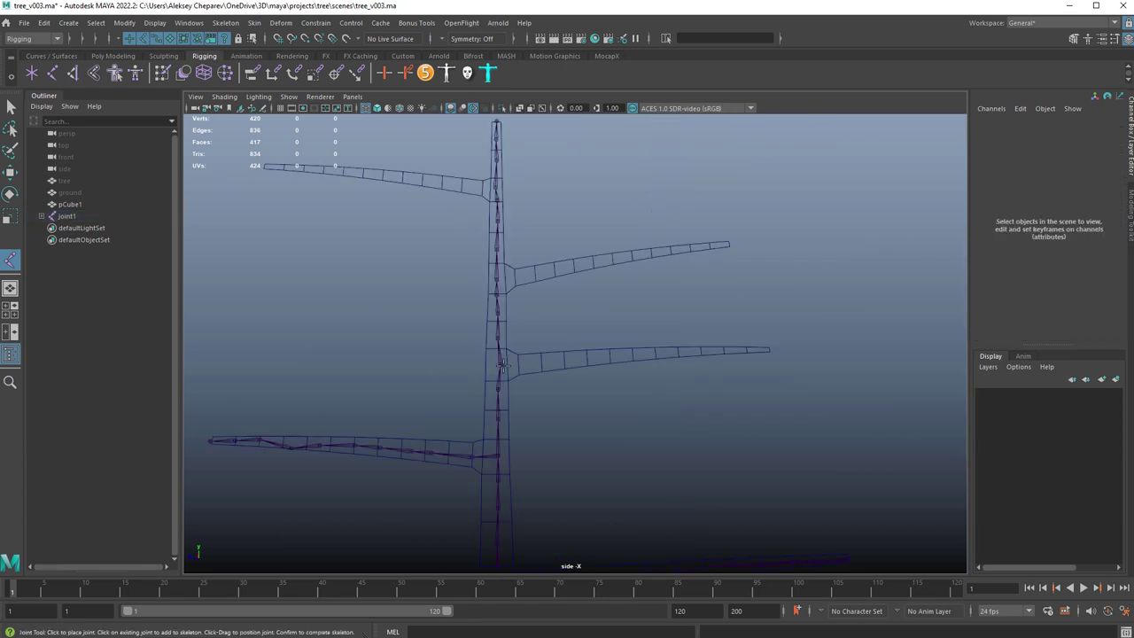
{"action": "left_click", "coordinate": [501, 279]}
{"action": "left_click", "coordinate": [443, 186]}
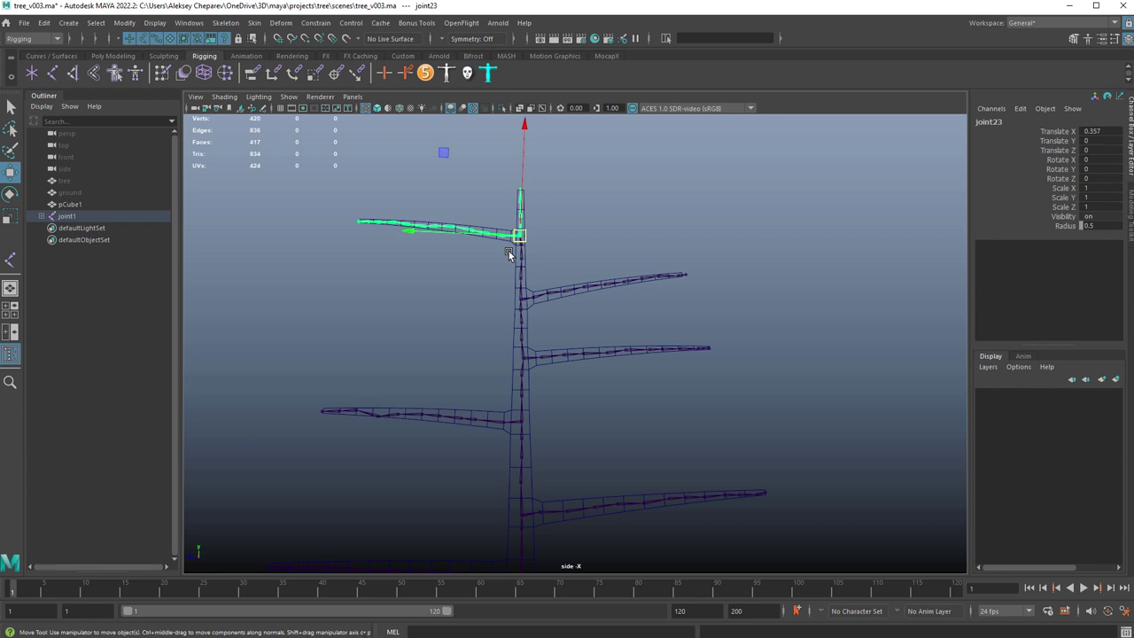
Step: Freeze the transformations of the tree mesh in the wireframe perspective view
{"action": "middle_click_drag", "start_coordinate": [510, 255], "coordinate": [531, 185], "text": "alt"}
{"action": "key", "text": "space"}
{"action": "key", "text": "space"}
{"action": "mouse_move", "coordinate": [713, 310]}
{"action": "left_mouse_down", "text": "alt"}
{"action": "mouse_move", "coordinate": [682, 325]}
{"action": "mouse_move", "coordinate": [685, 346]}
{"action": "mouse_move", "coordinate": [765, 385]}
{"action": "mouse_move", "coordinate": [772, 342]}
{"action": "mouse_move", "coordinate": [630, 337]}
{"action": "left_mouse_up", "text": "alt"}
{"action": "key", "text": "4"}
{"action": "right_click_drag", "start_coordinate": [630, 336], "coordinate": [784, 403], "text": "alt"}
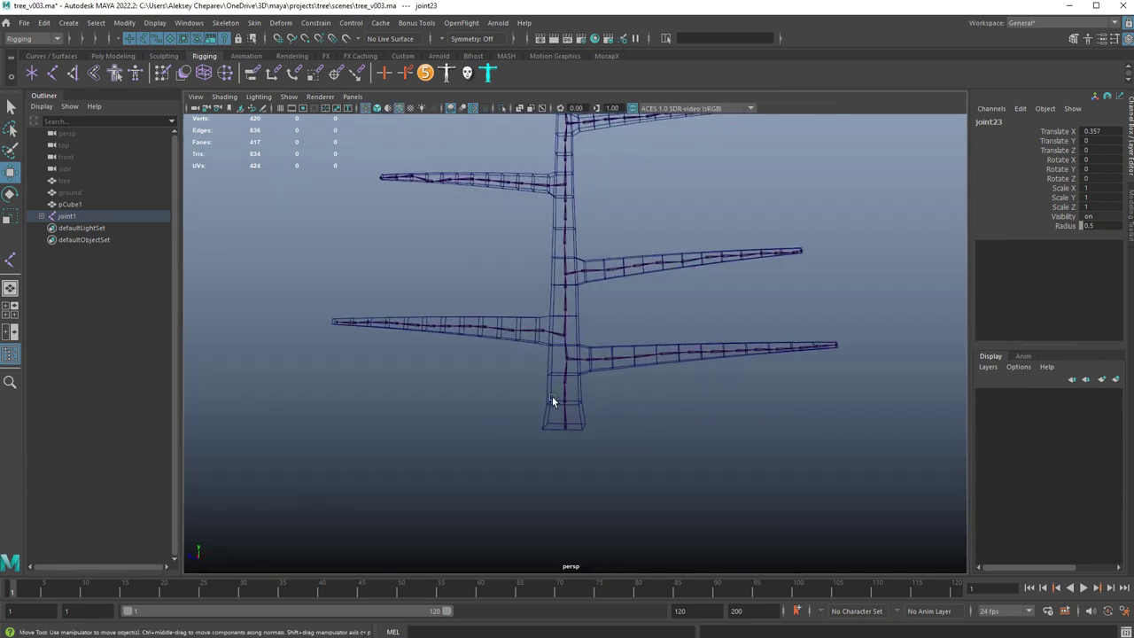
{"action": "left_click", "coordinate": [564, 422]}
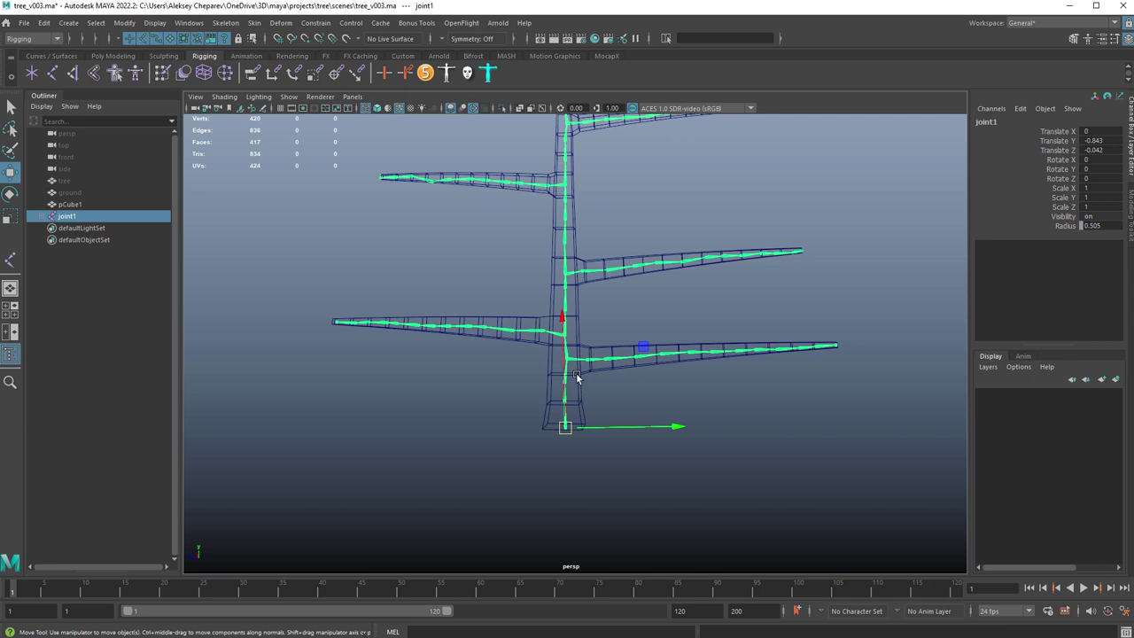
{"action": "left_click", "coordinate": [576, 376]}
{"action": "key", "text": "ctrl+shift+f"}
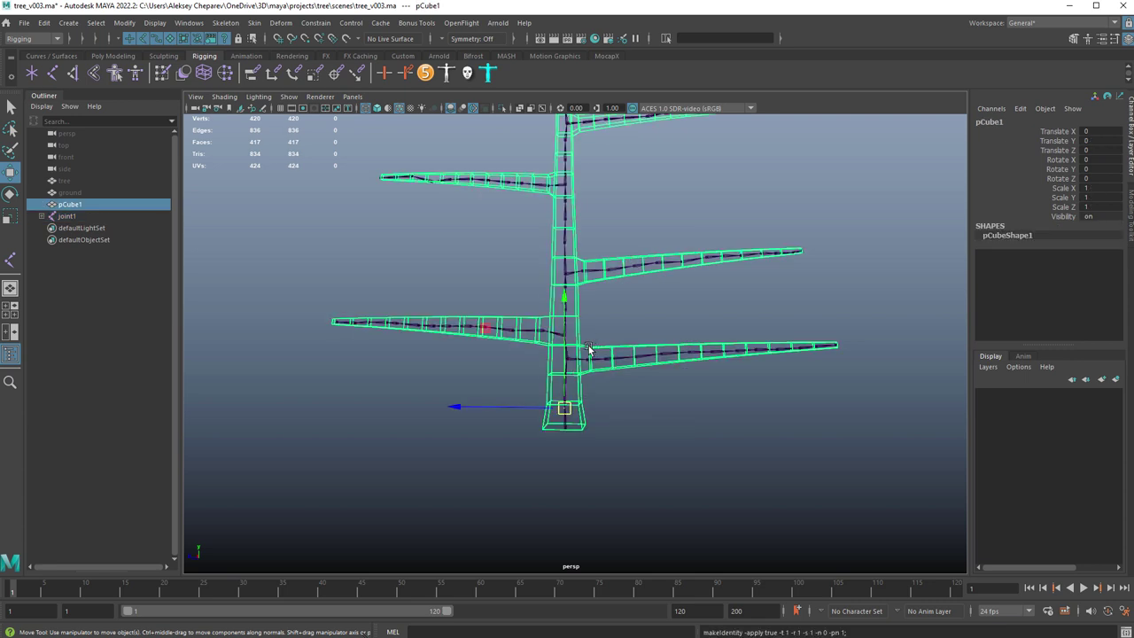
{"action": "middle_click_drag", "start_coordinate": [606, 361], "coordinate": [597, 373], "text": "alt"}
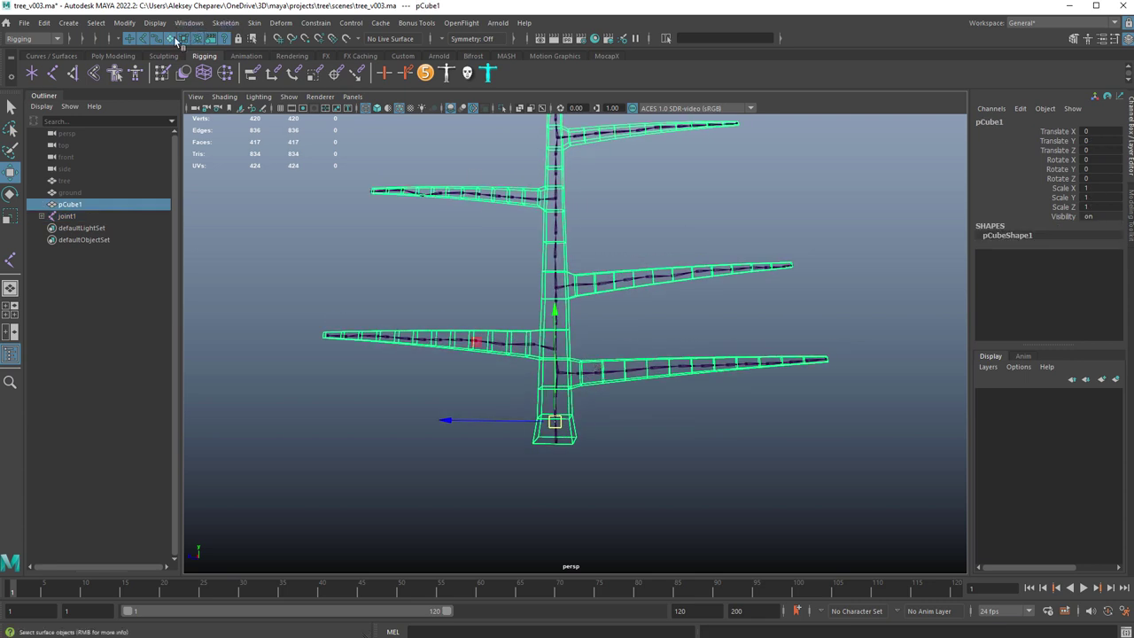
{"action": "left_click", "coordinate": [124, 23]}
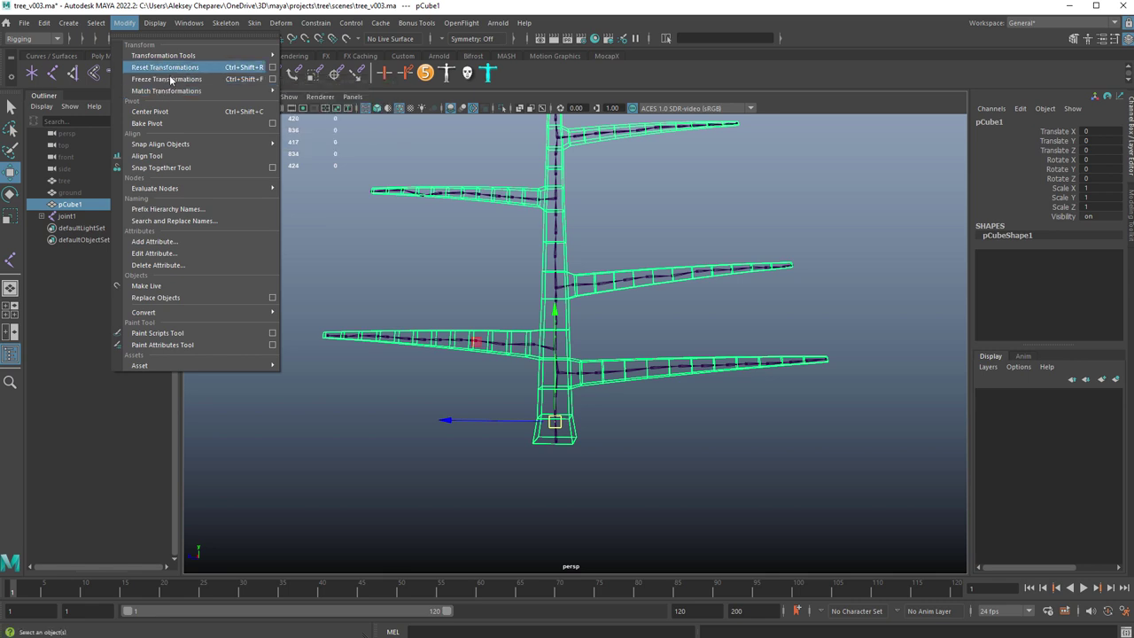
Step: Rename the tree mesh as branches
{"action": "left_click", "coordinate": [454, 352]}
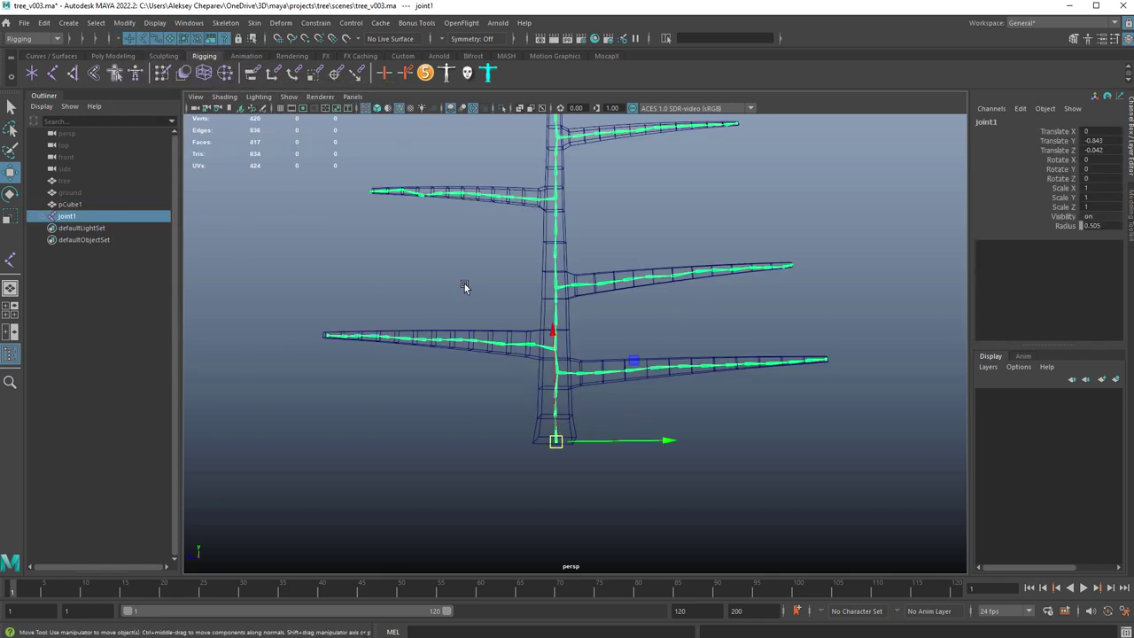
{"action": "middle_click_drag", "start_coordinate": [560, 257], "coordinate": [617, 392], "text": "alt"}
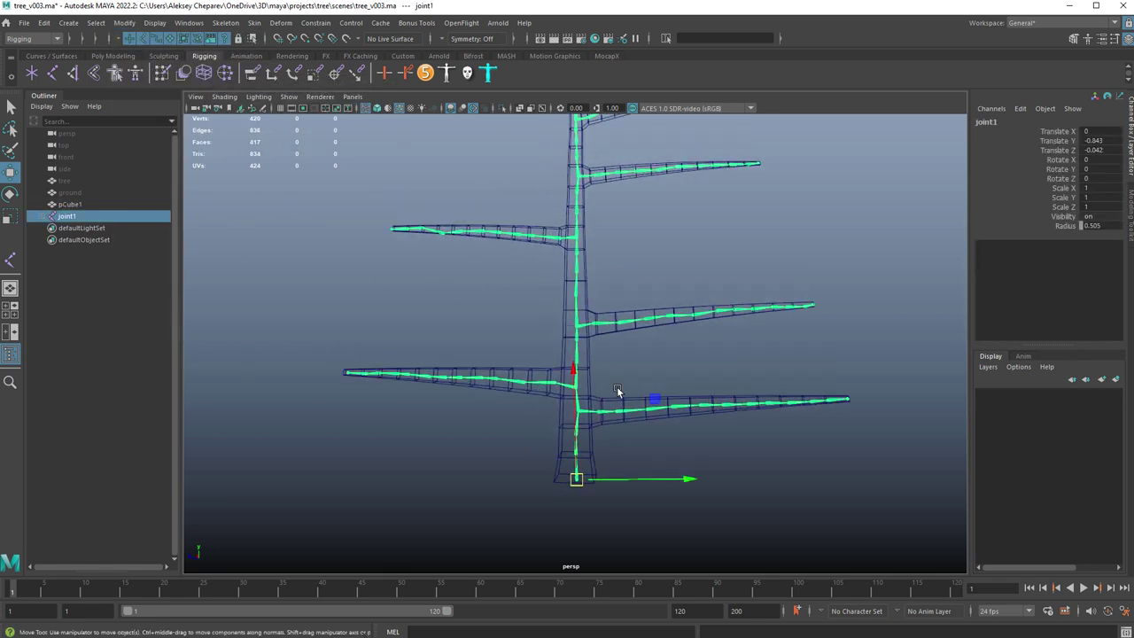
{"action": "left_click", "coordinate": [587, 431]}
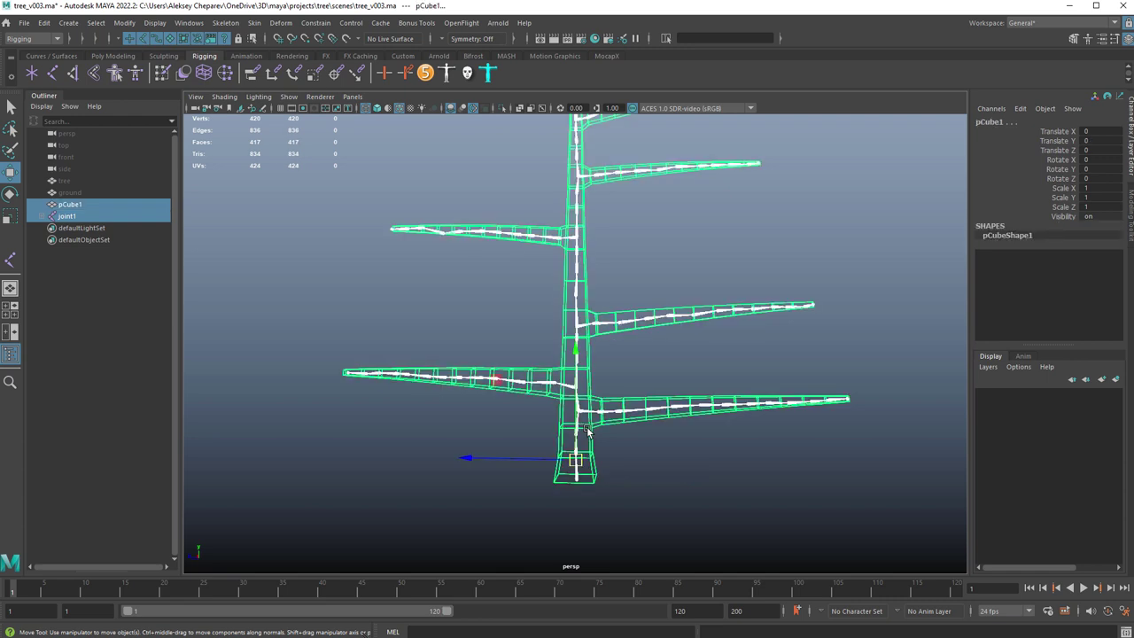
{"action": "double_click", "coordinate": [78, 204]}
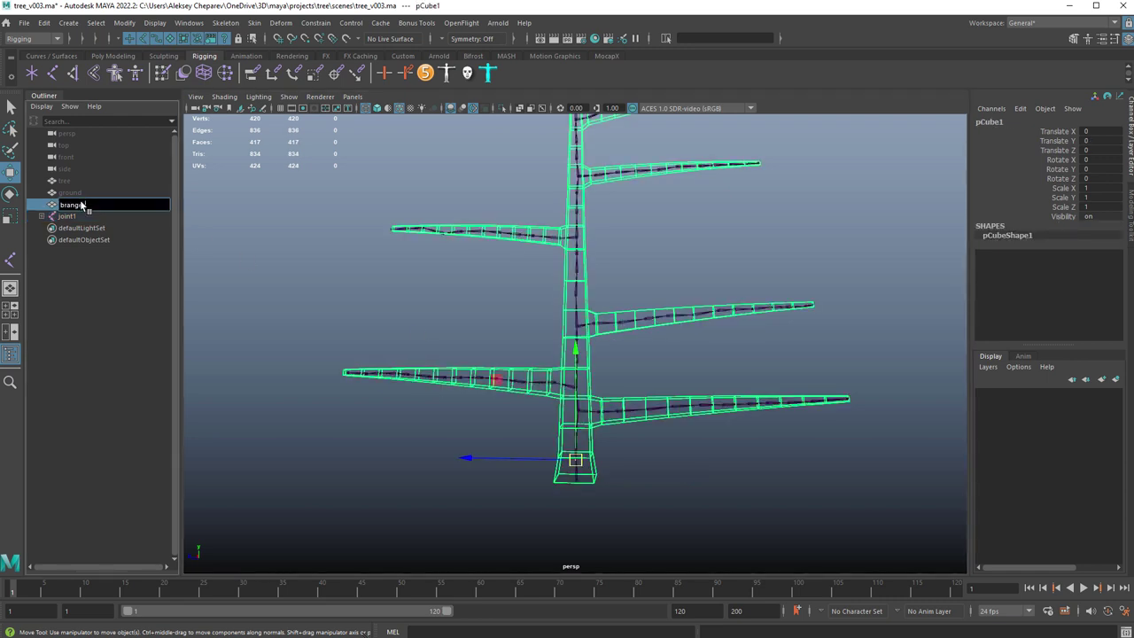
{"action": "type", "text": "branches"}
{"action": "key", "text": "Return"}
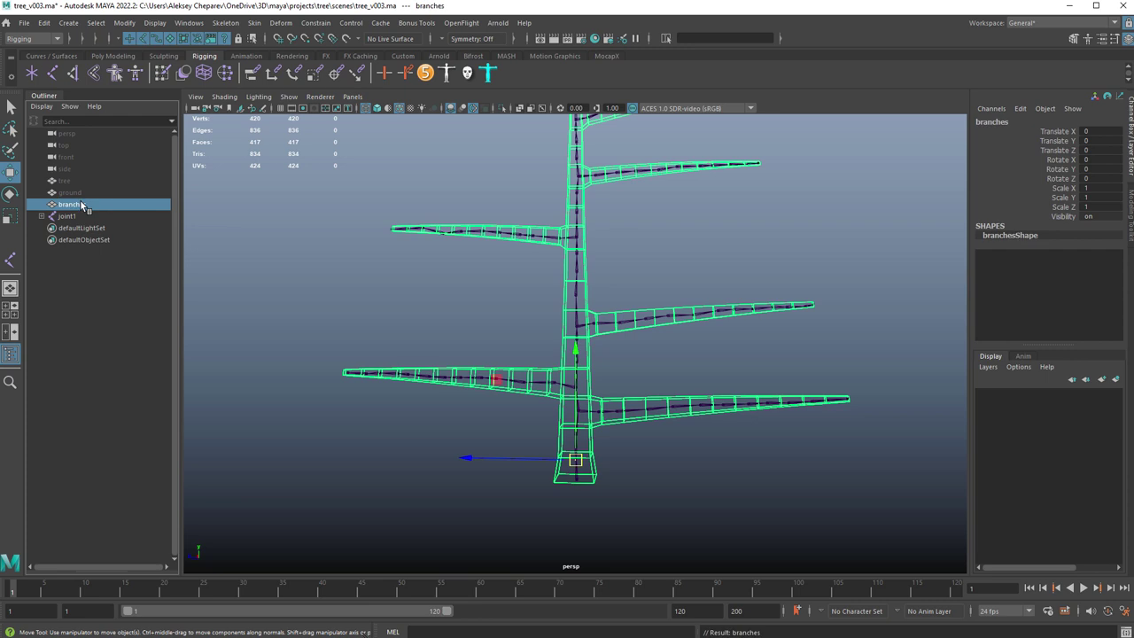
Step: Bind the branches mesh to the joint hierarchy under the root joint, using Bind Skin with its settings reset to defaults
{"action": "left_click", "coordinate": [80, 217]}
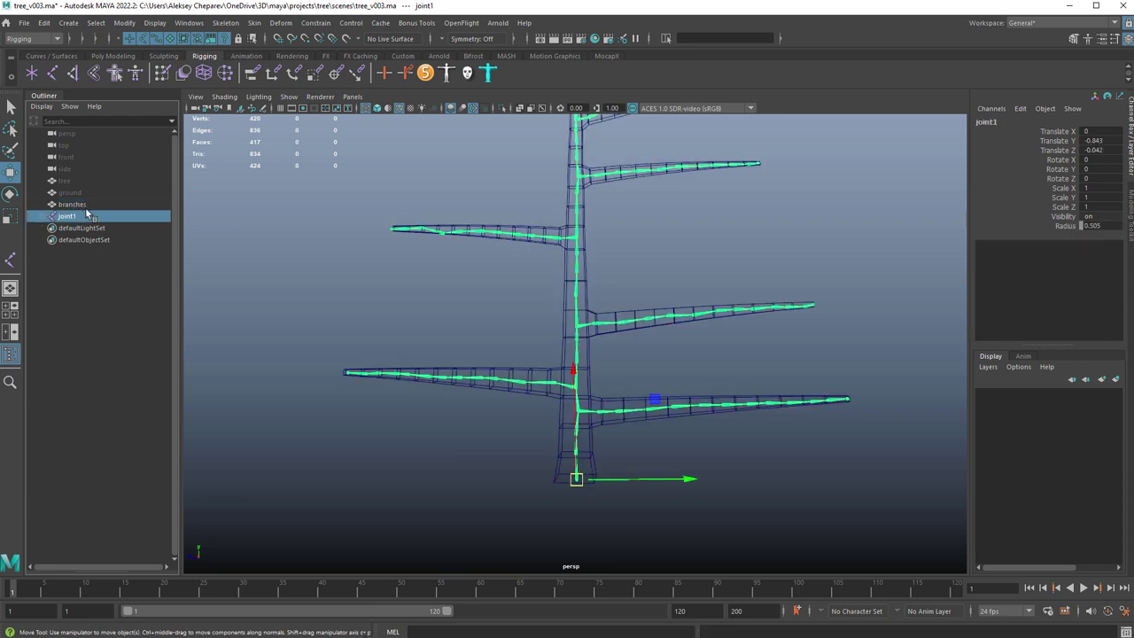
{"action": "left_click", "coordinate": [74, 205]}
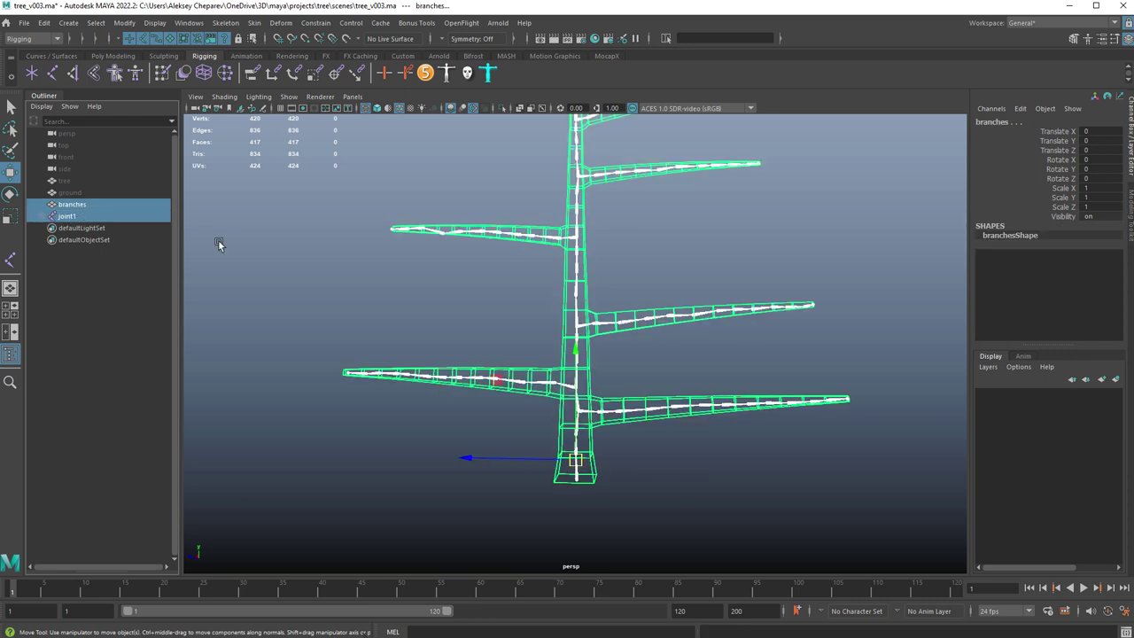
{"action": "right_click_drag", "start_coordinate": [742, 312], "coordinate": [544, 260], "text": "alt"}
{"action": "middle_click_drag", "start_coordinate": [544, 260], "coordinate": [535, 284], "text": "alt"}
{"action": "right_click_drag", "start_coordinate": [493, 256], "coordinate": [567, 266], "text": "alt"}
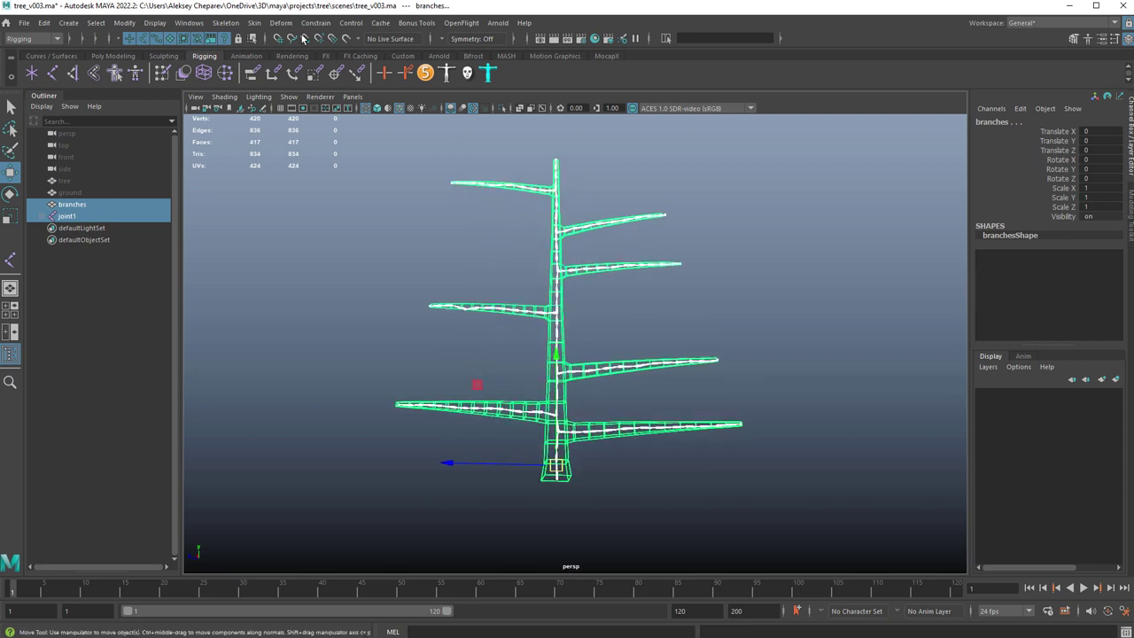
{"action": "left_click", "coordinate": [254, 24]}
{"action": "left_click", "coordinate": [407, 55]}
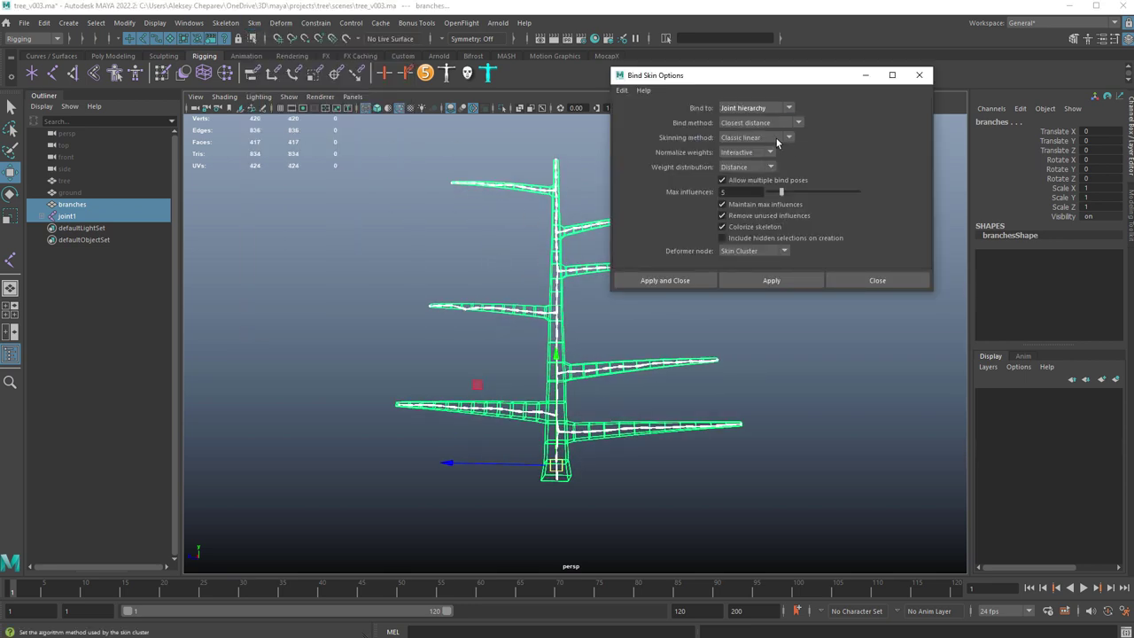
{"action": "left_click", "coordinate": [622, 91]}
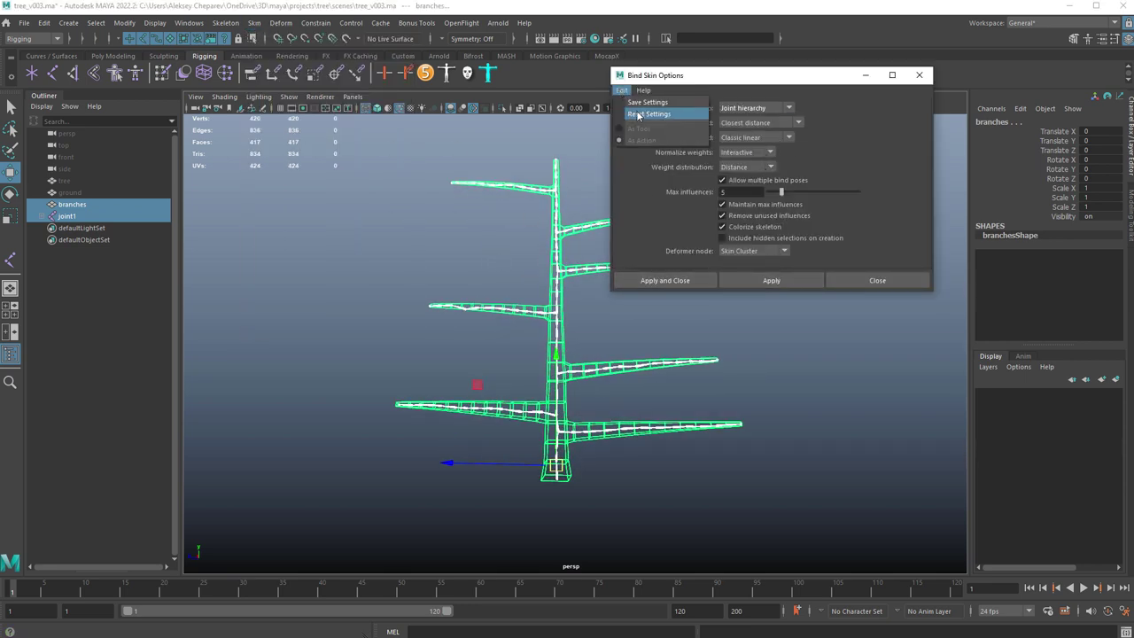
{"action": "left_click", "coordinate": [638, 115]}
{"action": "left_click", "coordinate": [802, 280]}
{"action": "left_click", "coordinate": [837, 281]}
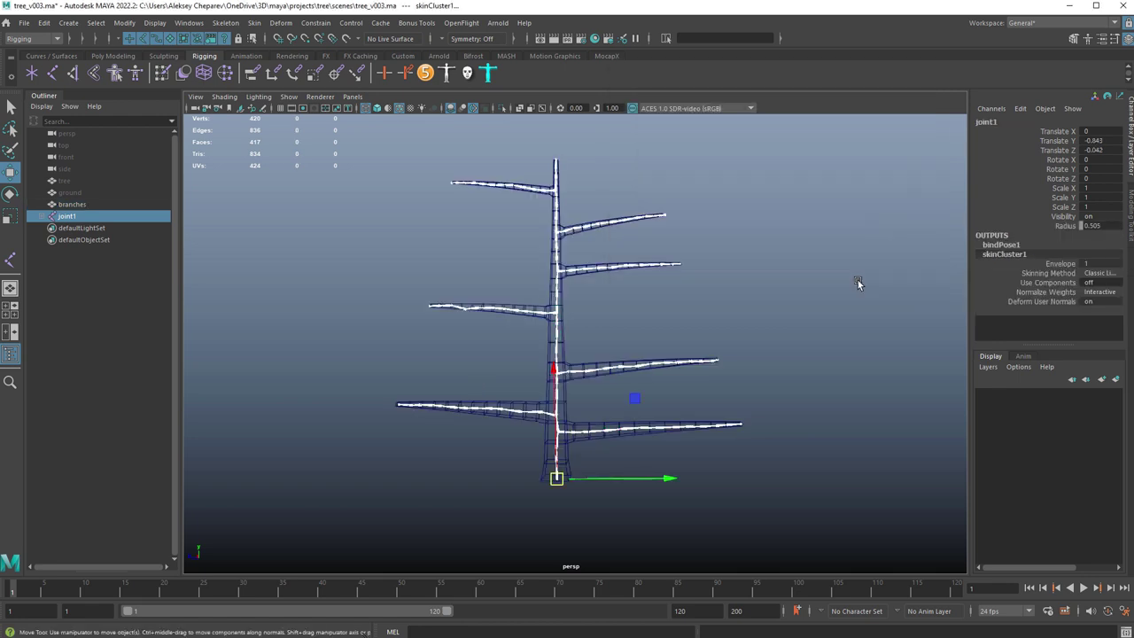
Step: Try rotating a middle joint of the third-lowest branch to test the skin deformation, and undo the rotation
{"action": "key", "text": "5"}
{"action": "right_click_drag", "start_coordinate": [645, 305], "coordinate": [725, 355], "text": "alt"}
{"action": "left_click", "coordinate": [689, 381]}
{"action": "key", "text": "4"}
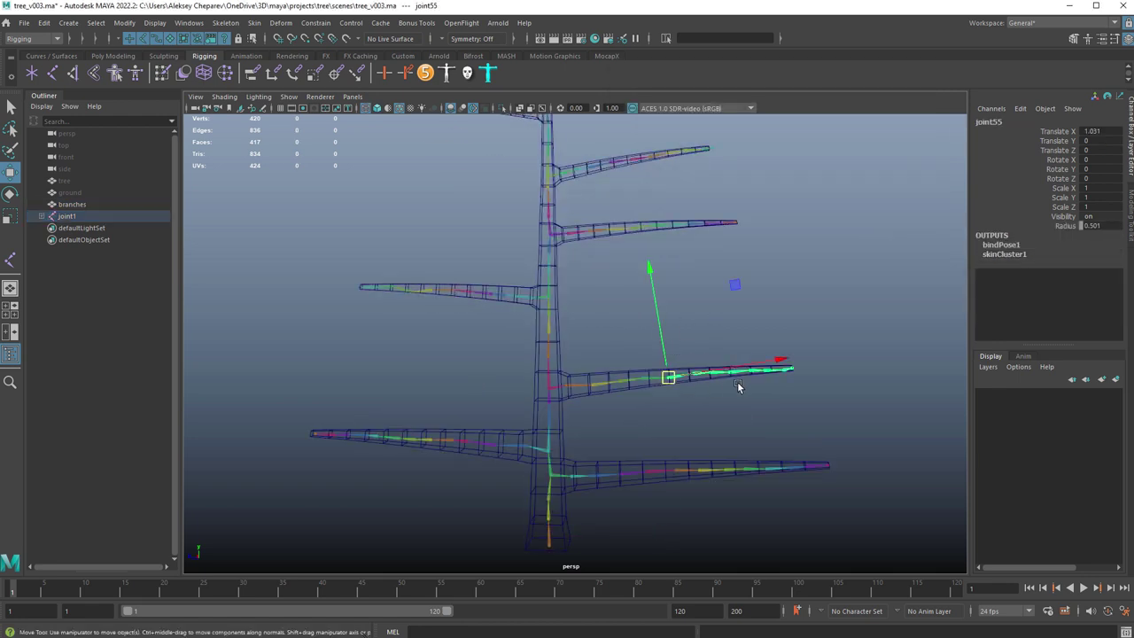
{"action": "key", "text": "e"}
{"action": "mouse_move", "coordinate": [748, 392]}
{"action": "left_mouse_down"}
{"action": "mouse_move", "coordinate": [661, 278]}
{"action": "mouse_move", "coordinate": [709, 417]}
{"action": "mouse_move", "coordinate": [760, 401]}
{"action": "left_mouse_up"}
{"action": "key", "text": "ctrl+z"}
{"action": "key", "text": "5"}
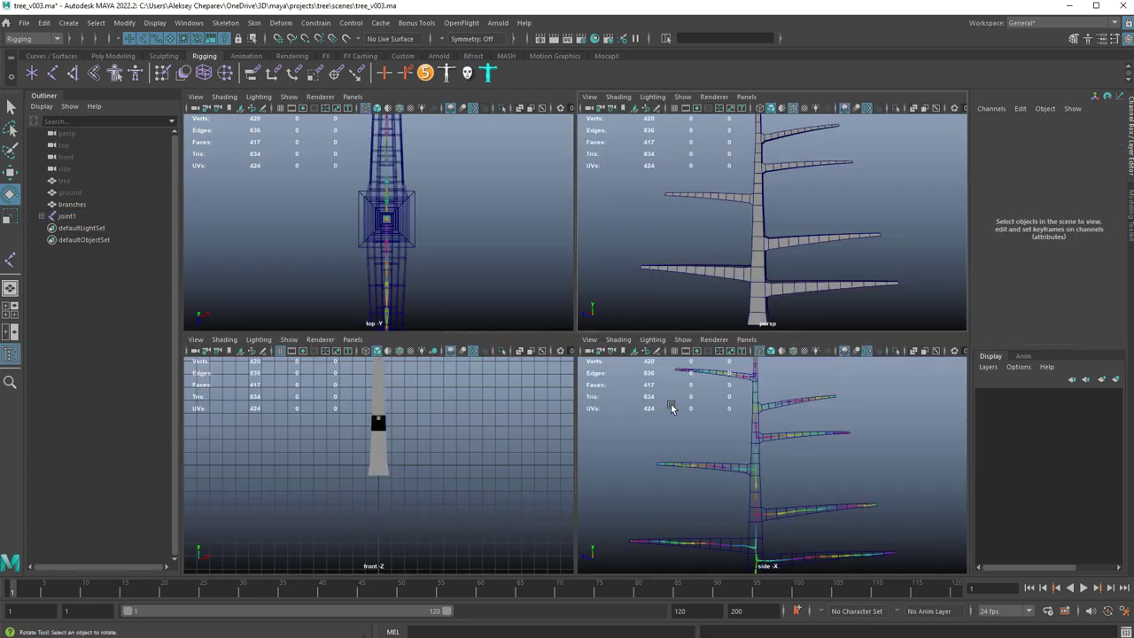
Step: Walk down the trunk's joint chain from the root to the treetop joint and reveal it in a widened scene hierarchy
{"action": "left_click", "coordinate": [71, 217]}
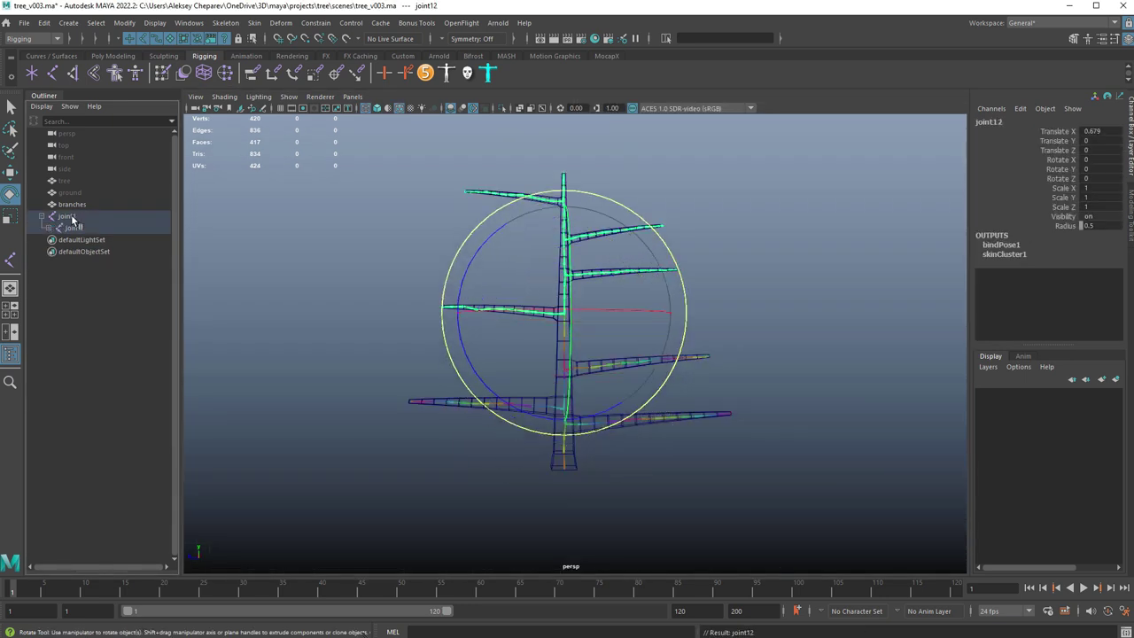
{"action": "key", "text": "Down"}
{"action": "key", "text": "Down"}
{"action": "key", "text": "Down"}
{"action": "key", "text": "Down"}
{"action": "key", "text": "Down"}
{"action": "key", "text": "Down"}
{"action": "key", "text": "Down"}
{"action": "key", "text": "Down"}
{"action": "key", "text": "Down"}
{"action": "key", "text": "Down"}
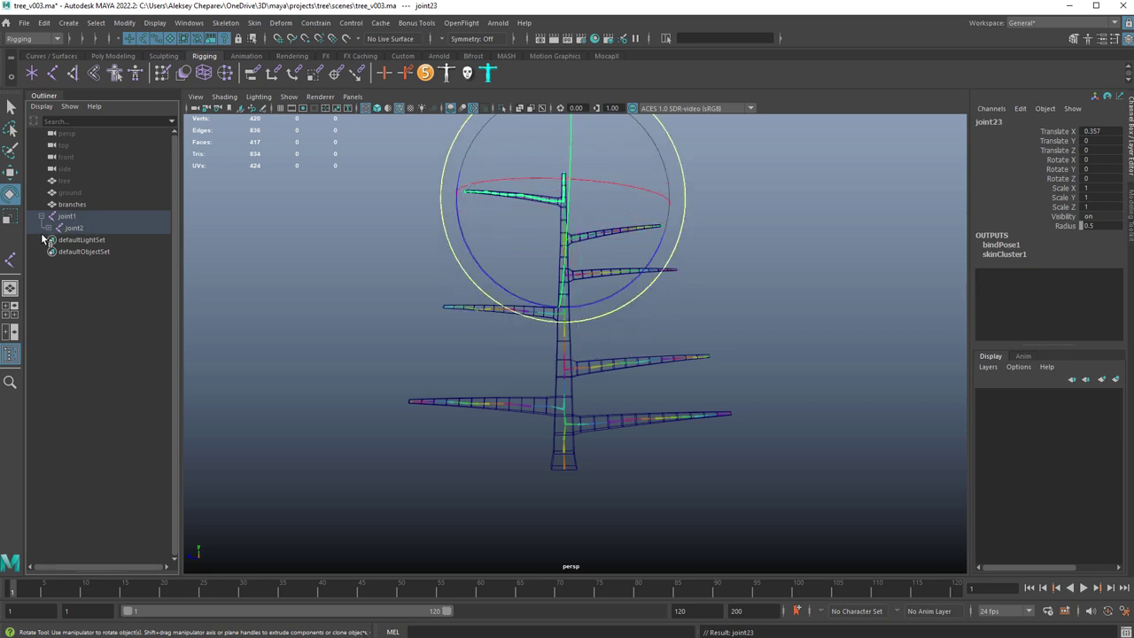
{"action": "key", "text": "Down"}
{"action": "key", "text": "Down"}
{"action": "key", "text": "Down"}
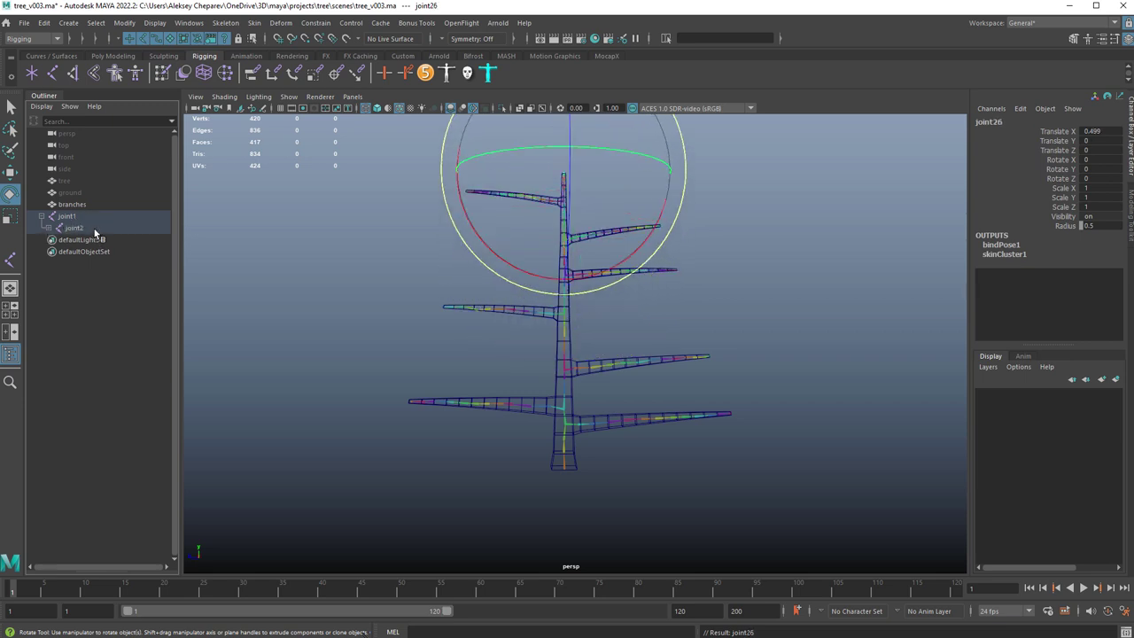
{"action": "key", "text": "f"}
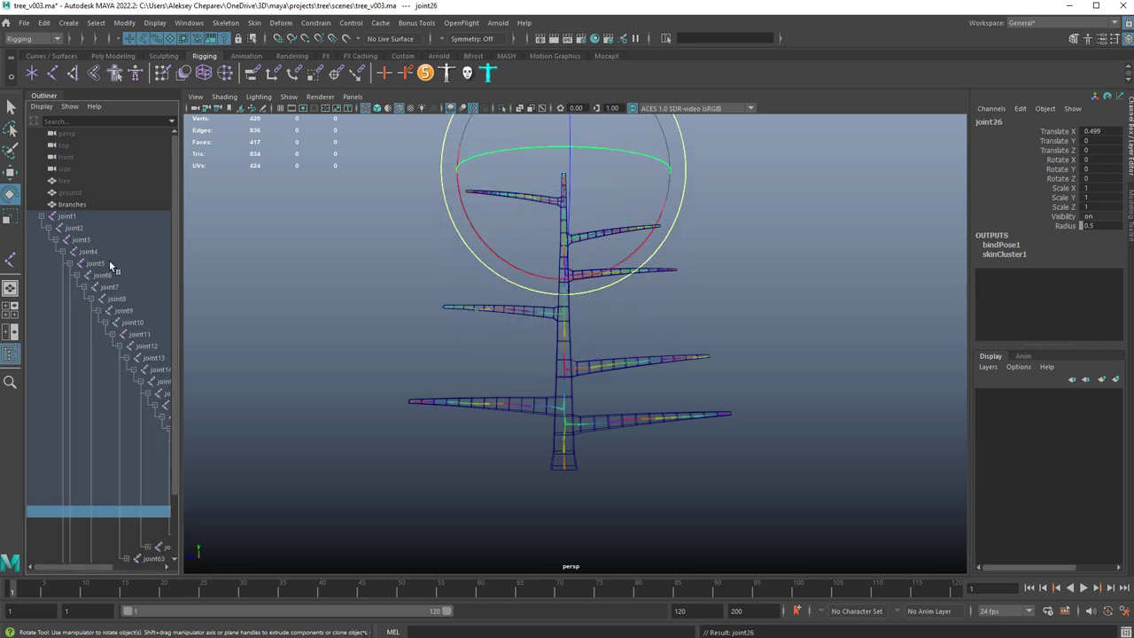
{"action": "left_click_drag", "start_coordinate": [180, 246], "coordinate": [271, 251]}
{"action": "left_click", "coordinate": [409, 219]}
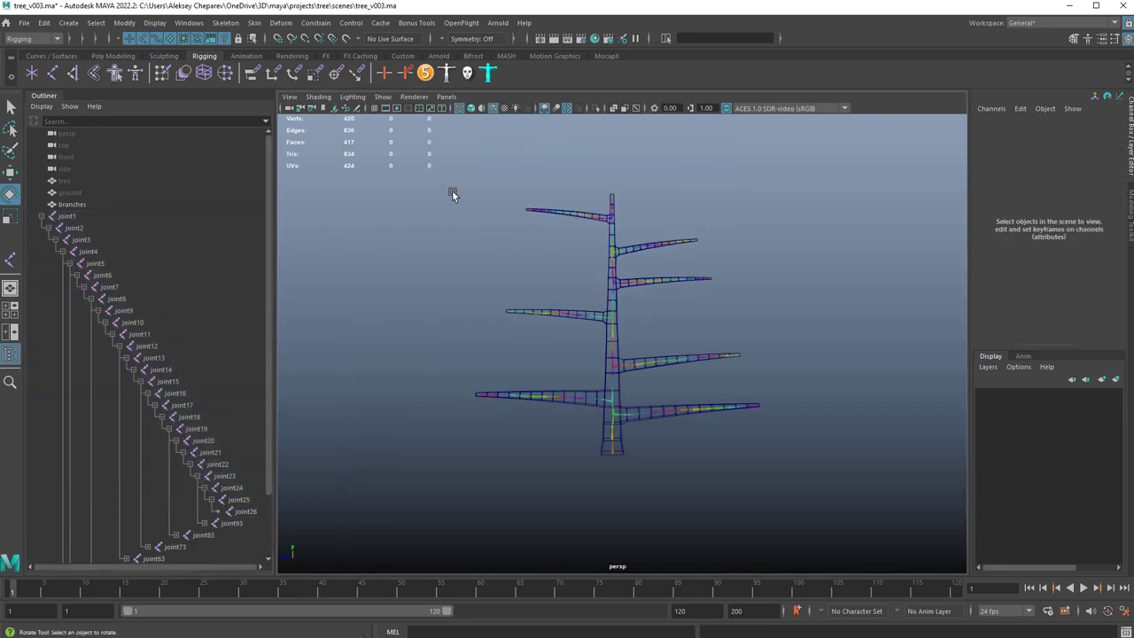
Step: Select the tip joints of the topmost branch and of the four branches on the opposite side of the trunk
{"action": "left_click", "coordinate": [525, 210]}
{"action": "key", "text": "q"}
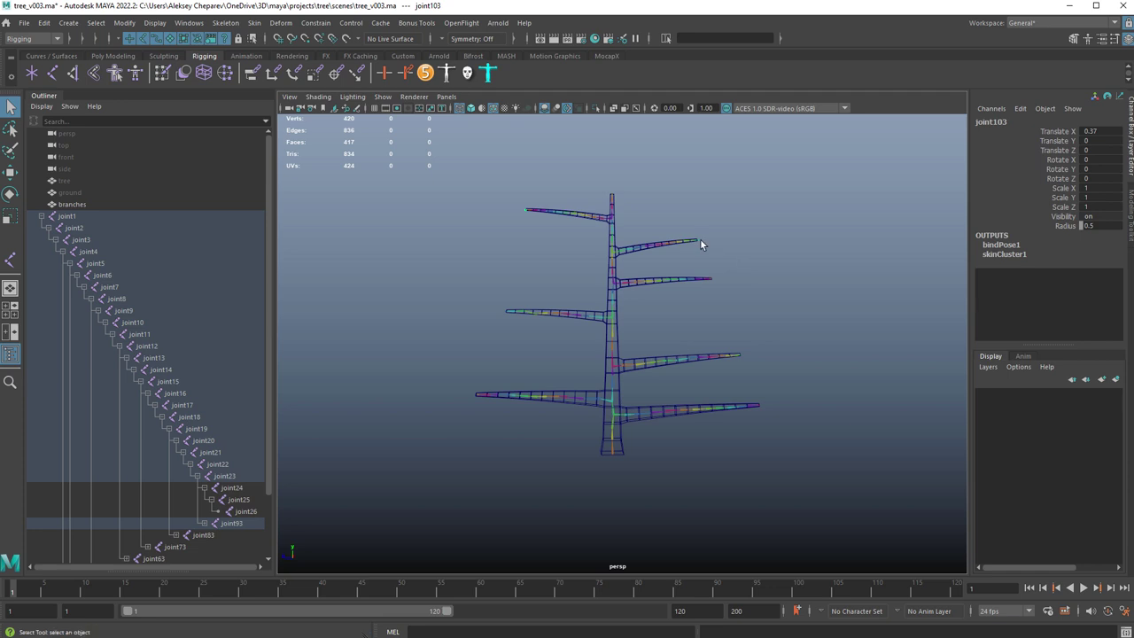
{"action": "left_click", "coordinate": [700, 240], "text": "shift"}
{"action": "left_click", "coordinate": [715, 281], "text": "shift"}
{"action": "left_click", "coordinate": [746, 354], "text": "shift"}
{"action": "left_click_drag", "start_coordinate": [714, 292], "coordinate": [702, 299], "text": "alt"}
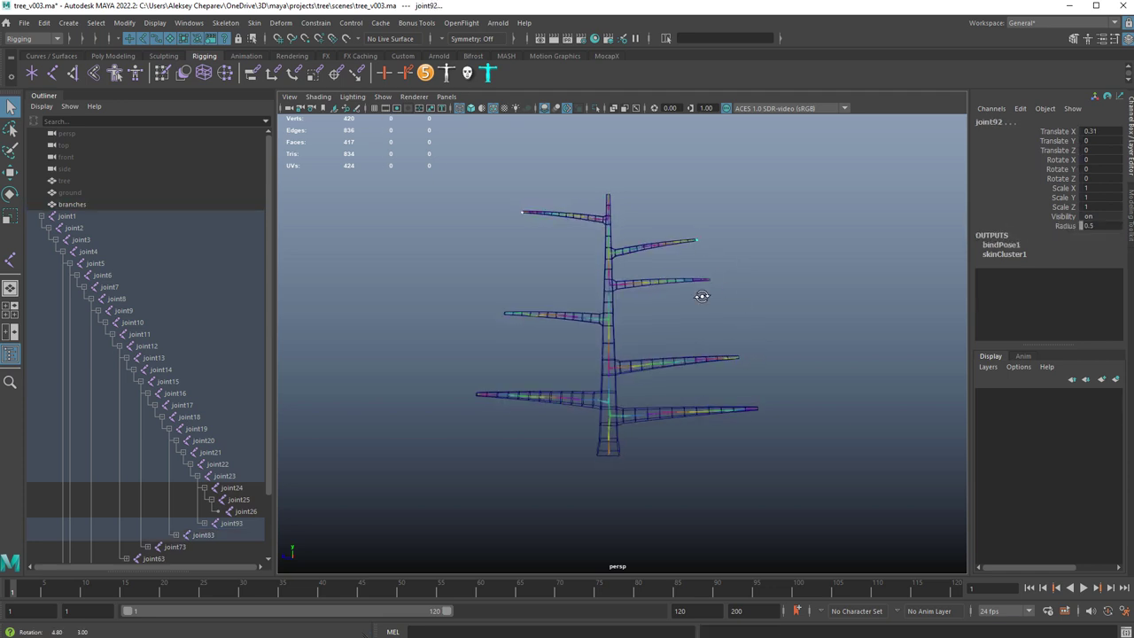
{"action": "right_click_drag", "start_coordinate": [701, 298], "coordinate": [904, 212], "text": "alt"}
{"action": "left_click", "coordinate": [896, 150], "text": "shift"}
{"action": "middle_click_drag", "start_coordinate": [824, 379], "coordinate": [652, 292], "text": "alt"}
{"action": "left_click_drag", "start_coordinate": [492, 424], "coordinate": [483, 403], "text": "alt"}
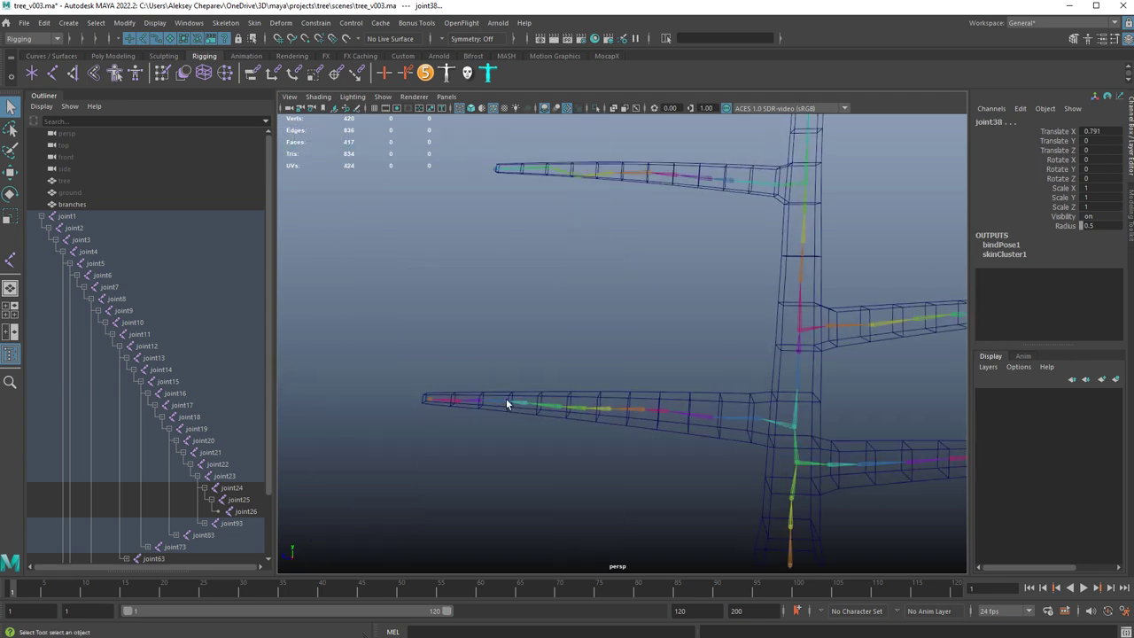
Step: Add the tip joints of the two remaining branches to the selection and reveal all branch chains in the scene hierarchy
{"action": "left_click", "coordinate": [428, 402], "text": "shift"}
{"action": "middle_click_drag", "start_coordinate": [521, 346], "coordinate": [534, 456], "text": "alt"}
{"action": "key", "text": "ctrl+z"}
{"action": "left_click", "coordinate": [444, 502], "text": "shift"}
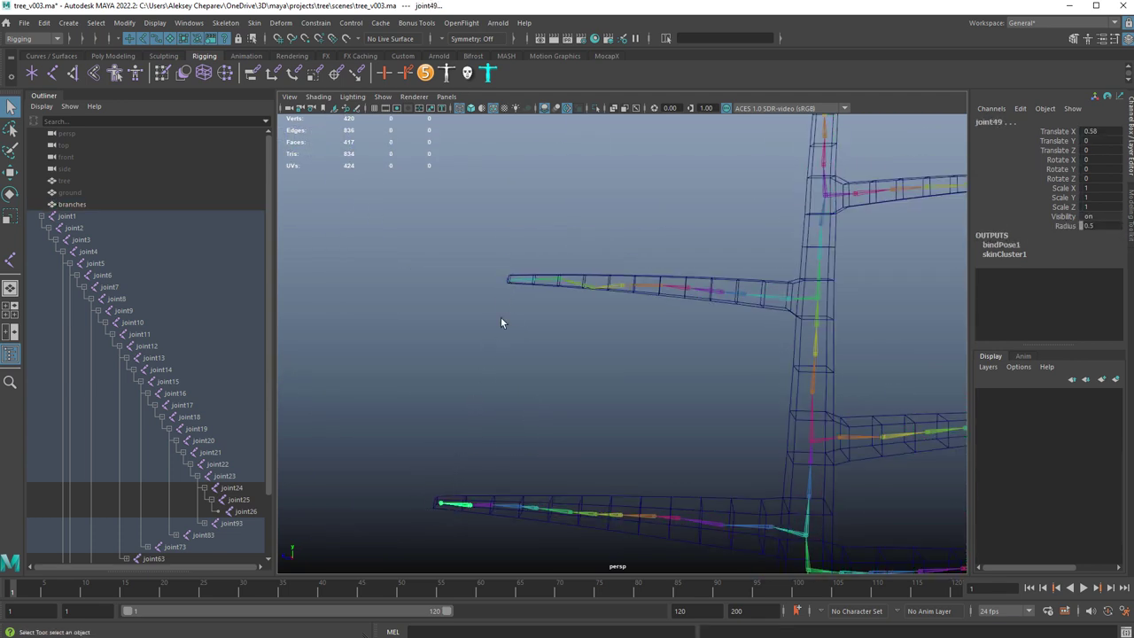
{"action": "key", "text": "ctrl+z"}
{"action": "left_click", "coordinate": [507, 280], "text": "shift"}
{"action": "right_click_drag", "start_coordinate": [676, 365], "coordinate": [541, 363], "text": "alt"}
{"action": "middle_click_drag", "start_coordinate": [611, 384], "coordinate": [527, 279], "text": "alt"}
{"action": "scroll", "coordinate": [179, 361], "scroll_direction": "down", "scroll_amount": 15}
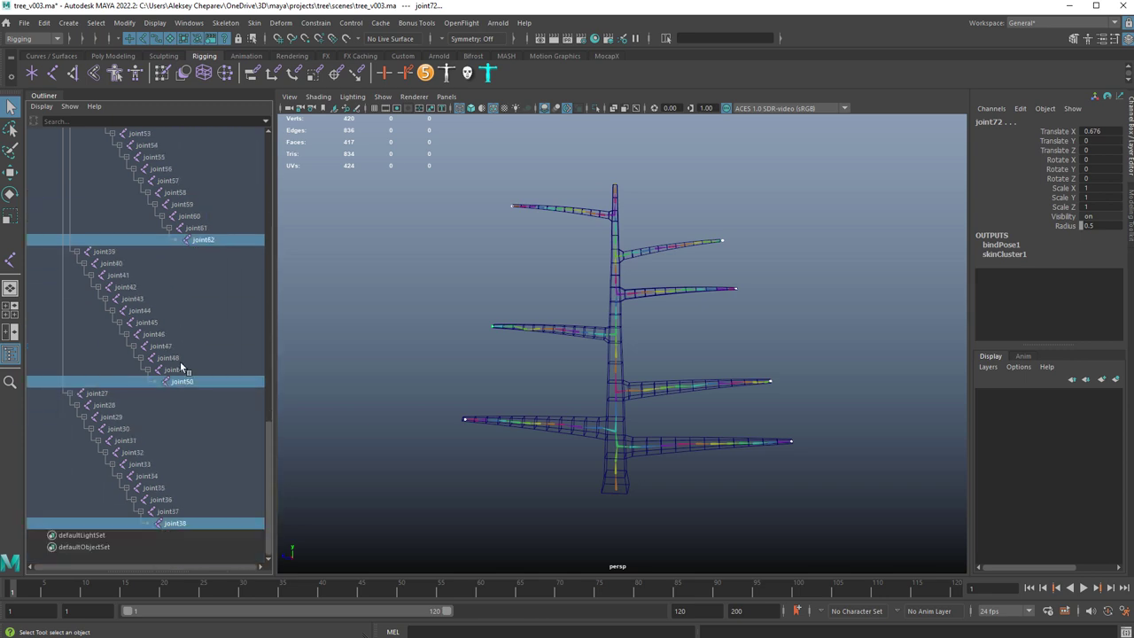
{"action": "scroll", "coordinate": [180, 361], "scroll_direction": "up", "scroll_amount": 15}
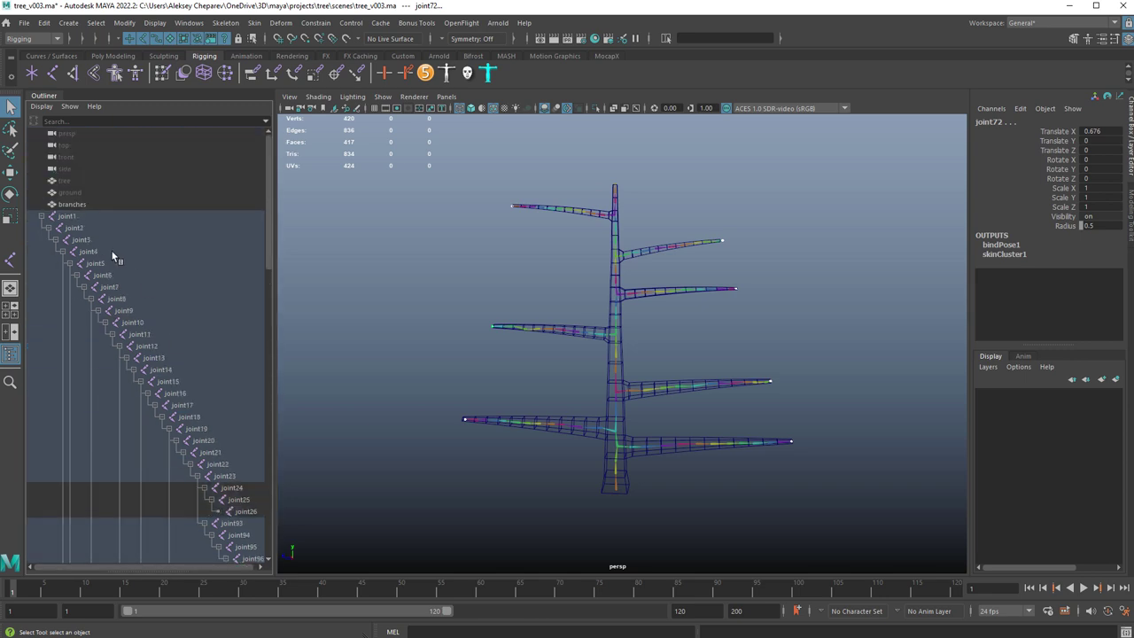
Step: Select all joints below the root in the scene hierarchy, from joint2 through joint38
{"action": "left_click", "coordinate": [78, 217]}
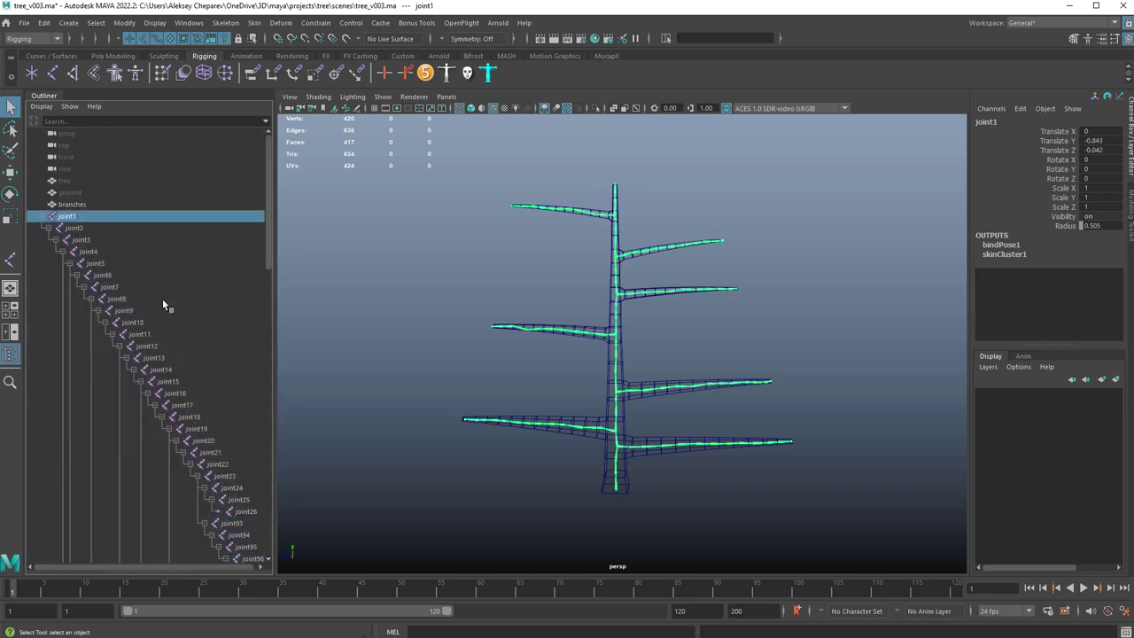
{"action": "left_click", "coordinate": [71, 229]}
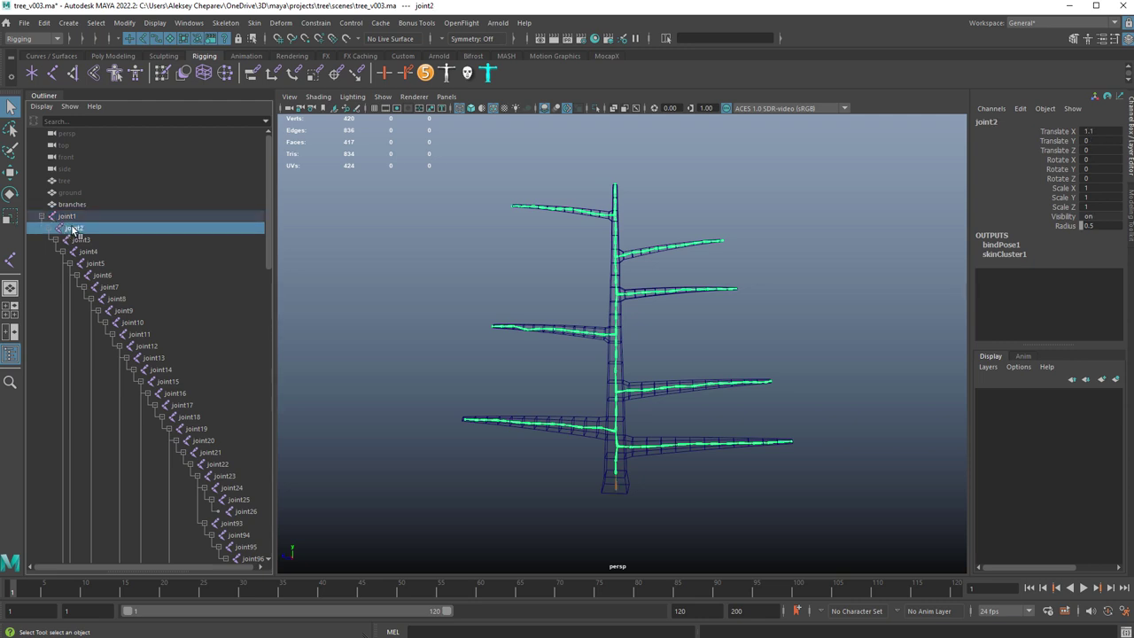
{"action": "scroll", "coordinate": [149, 399], "scroll_direction": "down", "scroll_amount": 15}
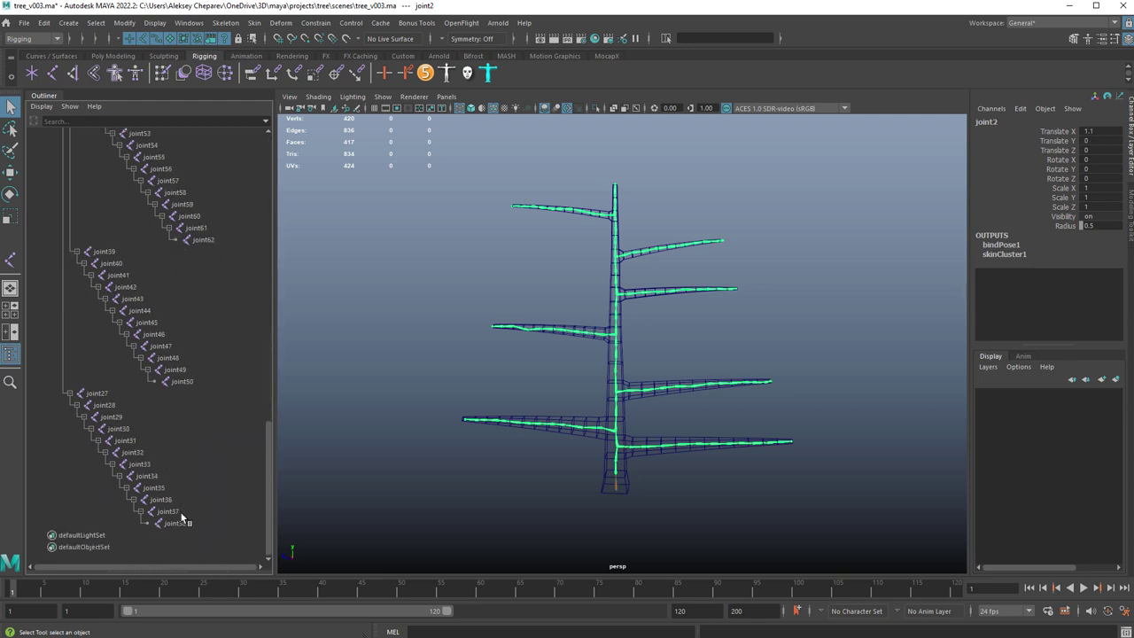
{"action": "left_click", "coordinate": [172, 524], "text": "shift"}
{"action": "scroll", "coordinate": [178, 498], "scroll_direction": "up", "scroll_amount": 10}
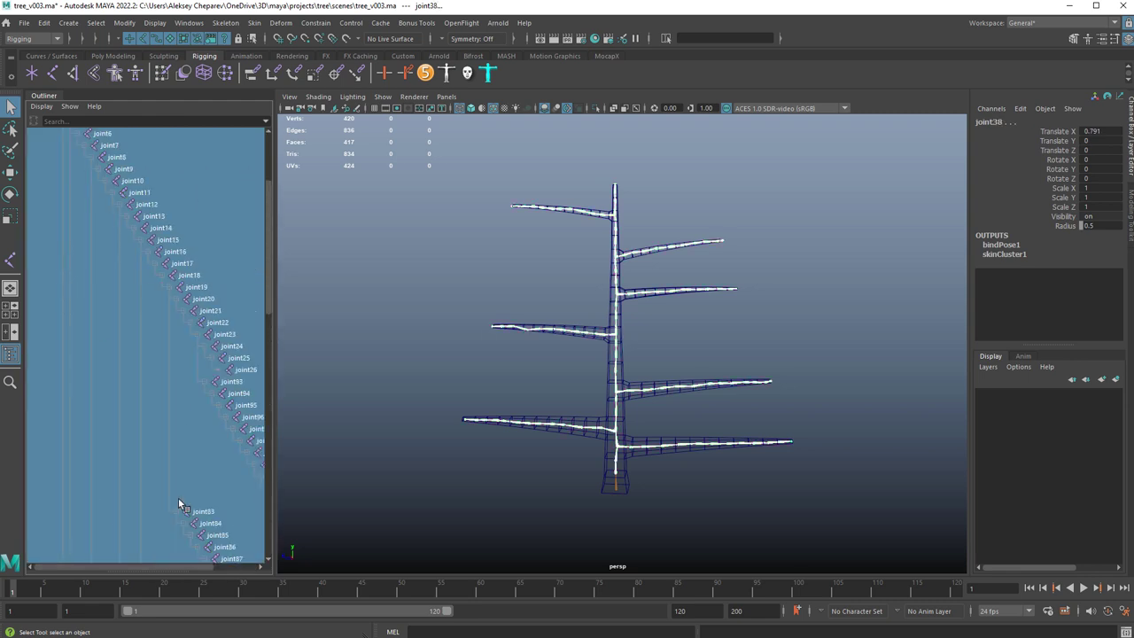
{"action": "scroll", "coordinate": [179, 498], "scroll_direction": "up", "scroll_amount": 4}
Step: Reselect all joints below the root in the scene hierarchy, from joint2 through joint38
{"action": "left_click_drag", "start_coordinate": [404, 165], "coordinate": [873, 467]}
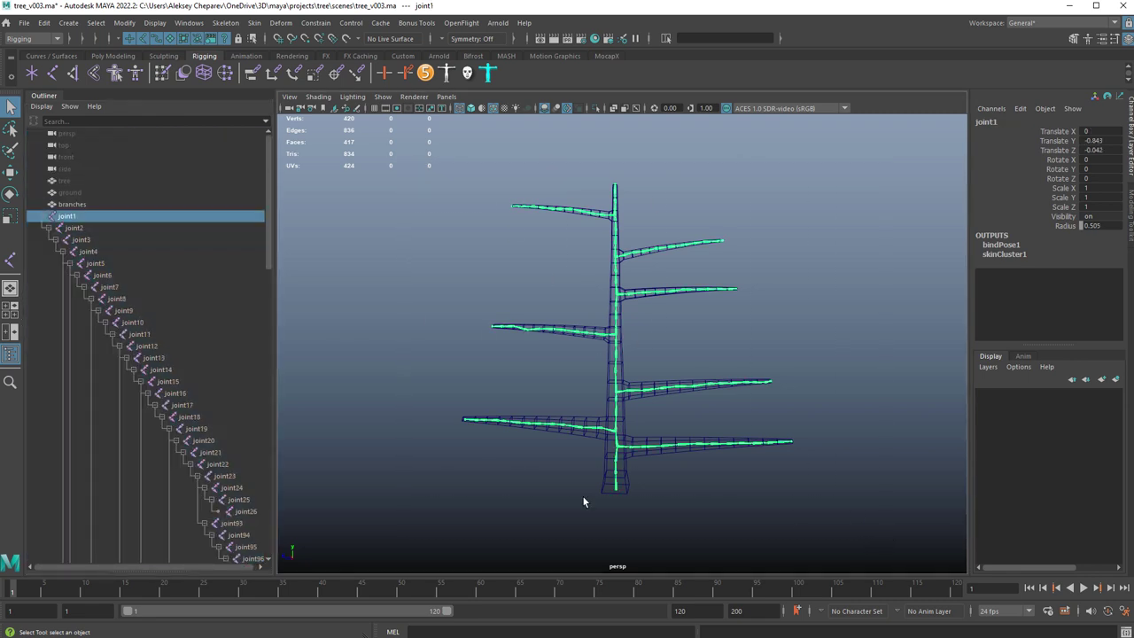
{"action": "key", "text": "ctrl+z"}
{"action": "left_click", "coordinate": [76, 230]}
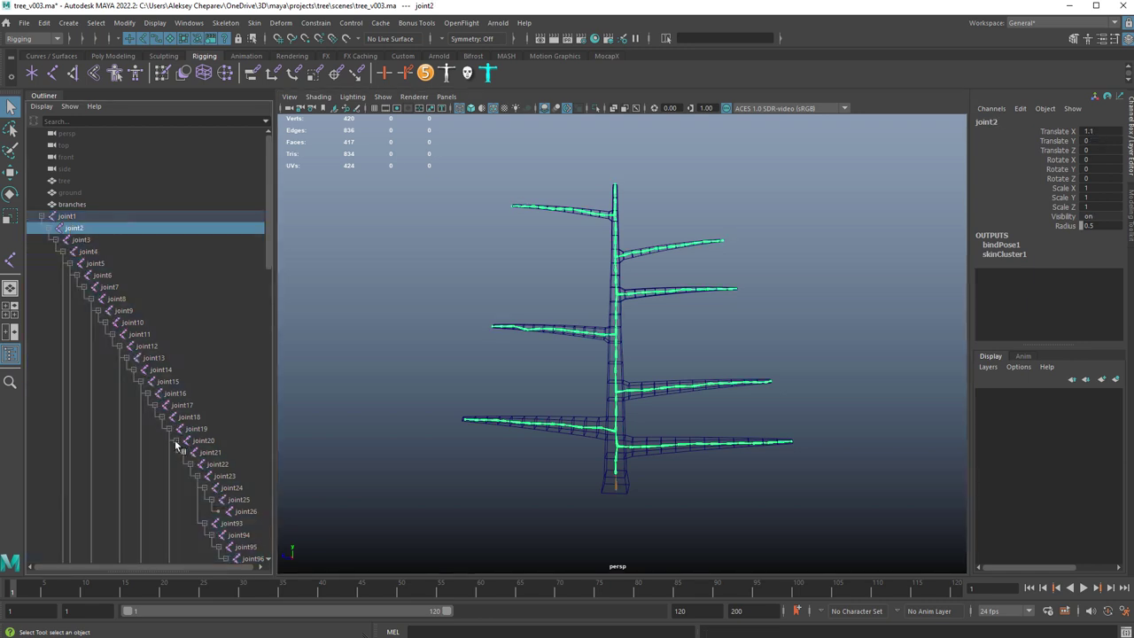
{"action": "scroll", "coordinate": [177, 447], "scroll_direction": "down", "scroll_amount": 10}
{"action": "left_click", "coordinate": [174, 524], "text": "shift"}
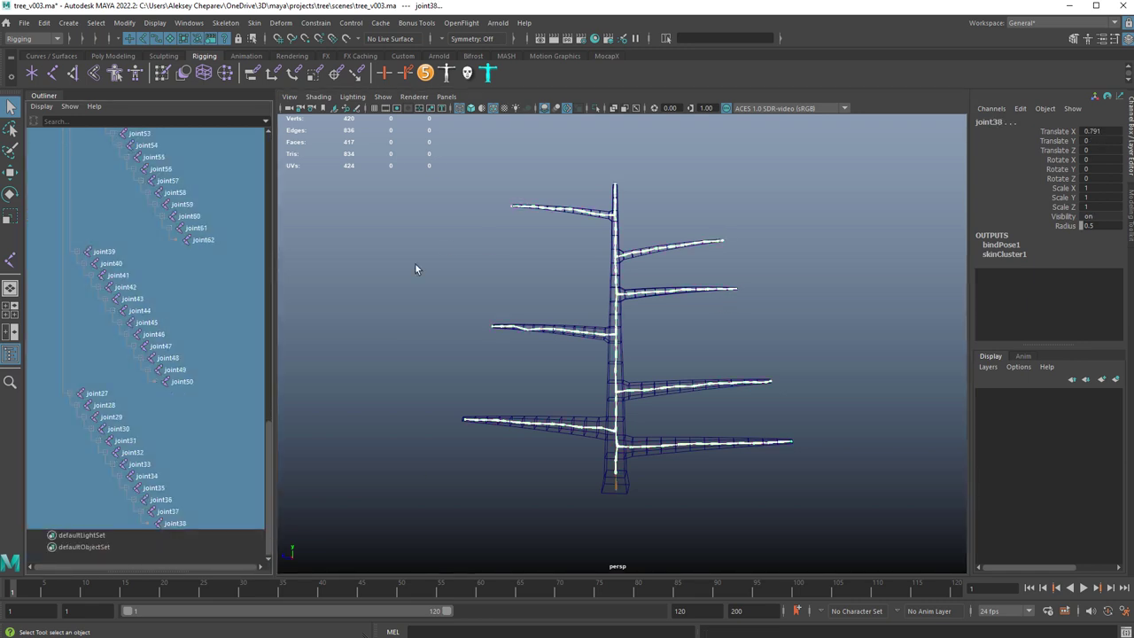
Step: Open the advanced Randomize Transforms tool for the selected joints and expand its Components settings
{"action": "middle_click_drag", "start_coordinate": [531, 319], "coordinate": [482, 203], "text": "alt"}
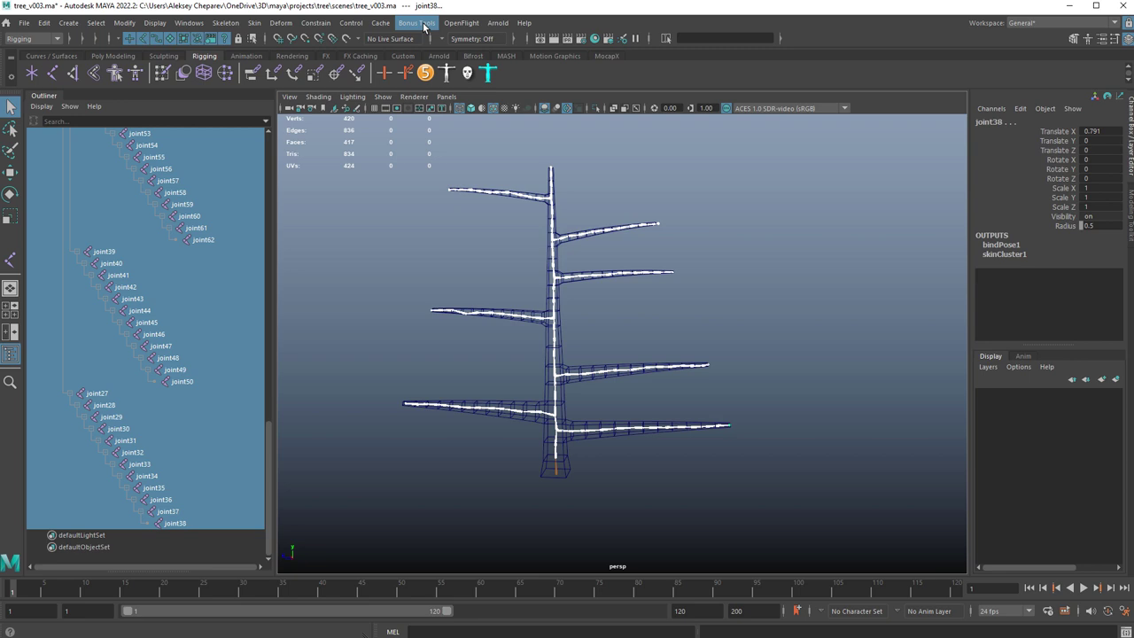
{"action": "left_click", "coordinate": [415, 24]}
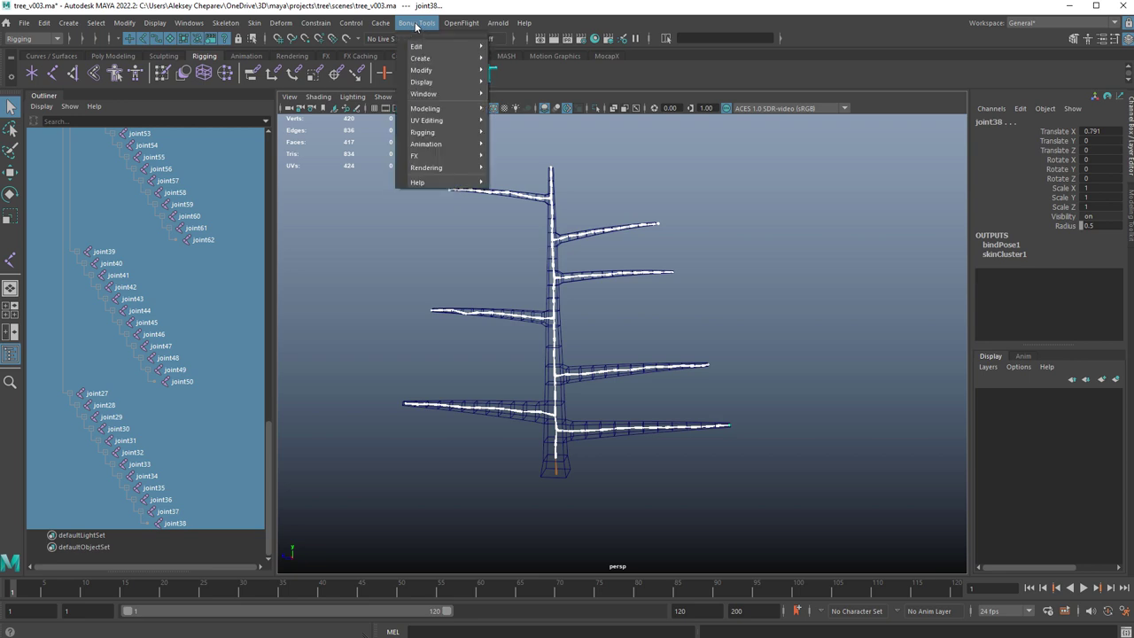
{"action": "mouse_move", "coordinate": [435, 70]}
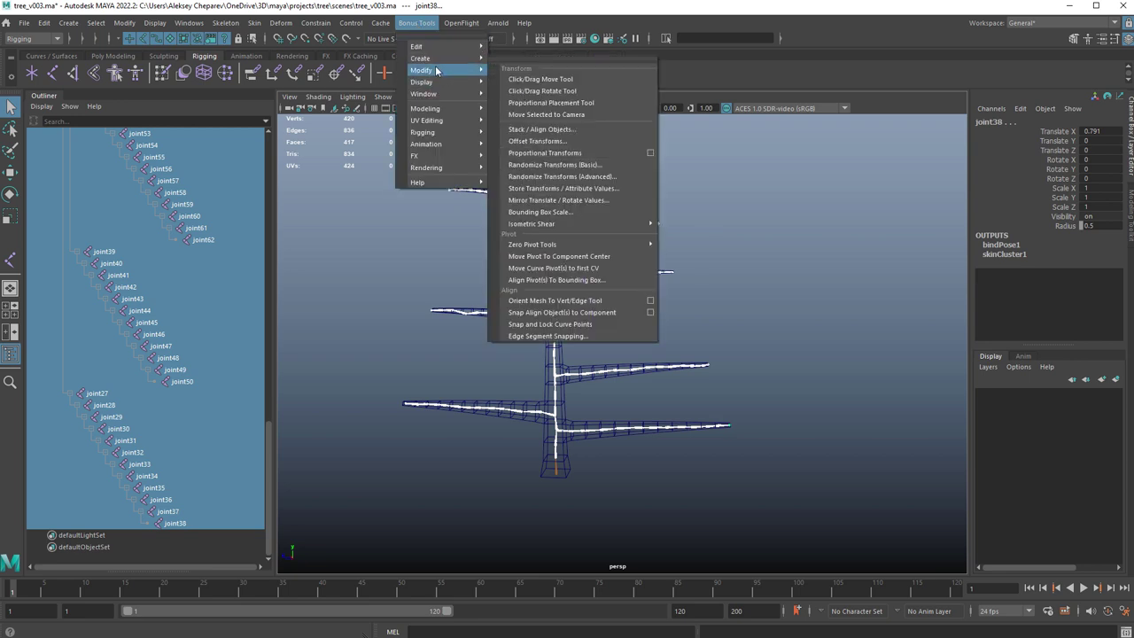
{"action": "left_click", "coordinate": [570, 177]}
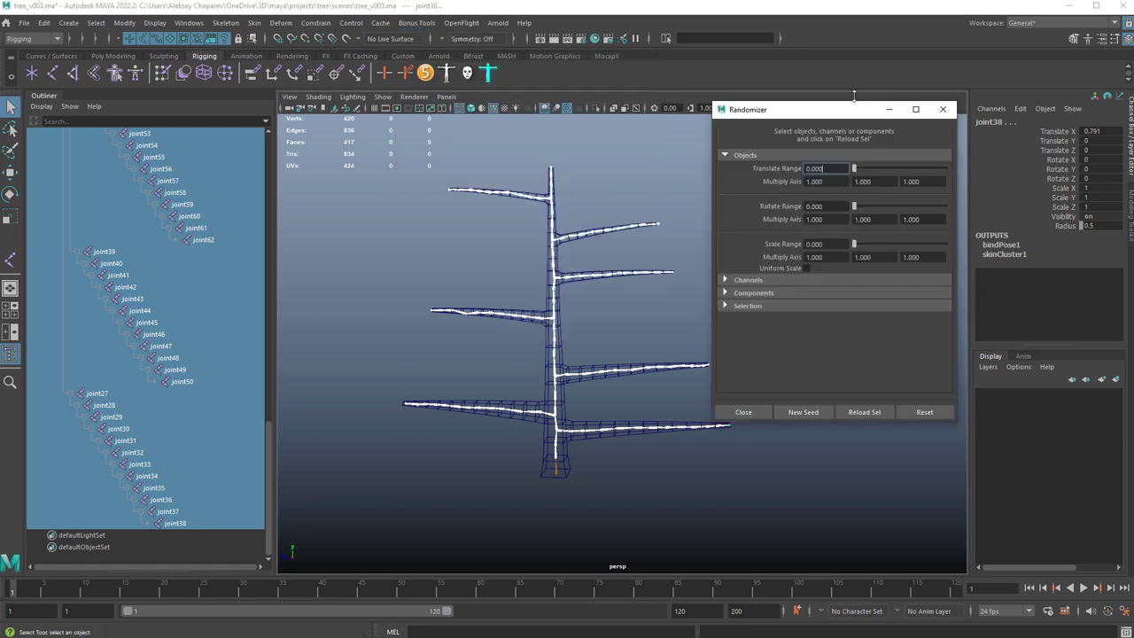
{"action": "left_click_drag", "start_coordinate": [802, 113], "coordinate": [876, 97]}
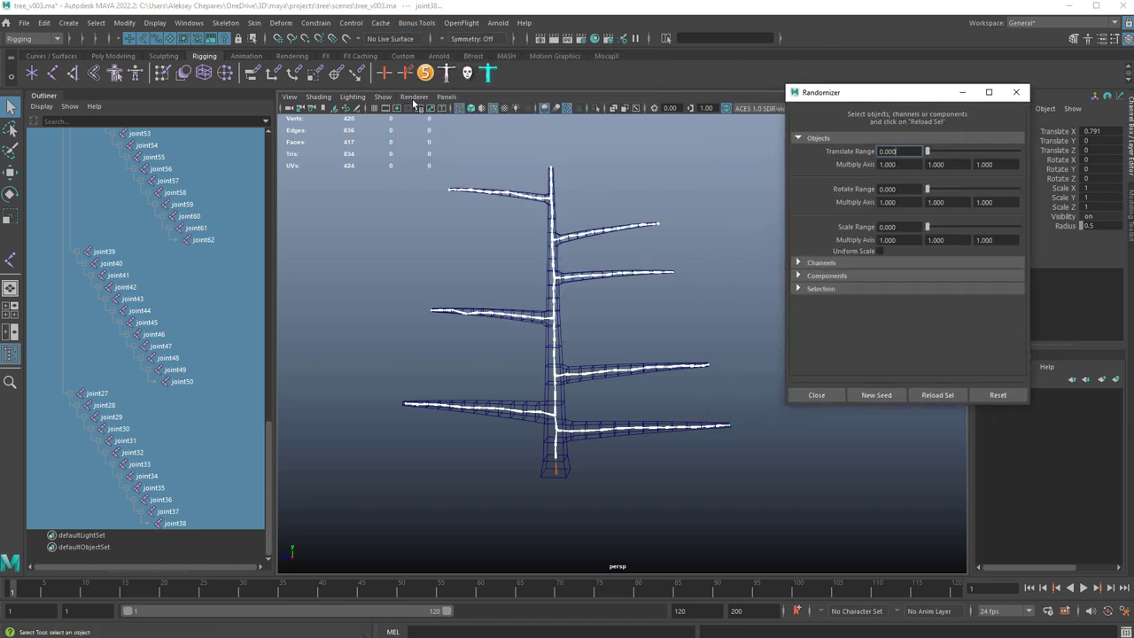
{"action": "left_click", "coordinate": [113, 55]}
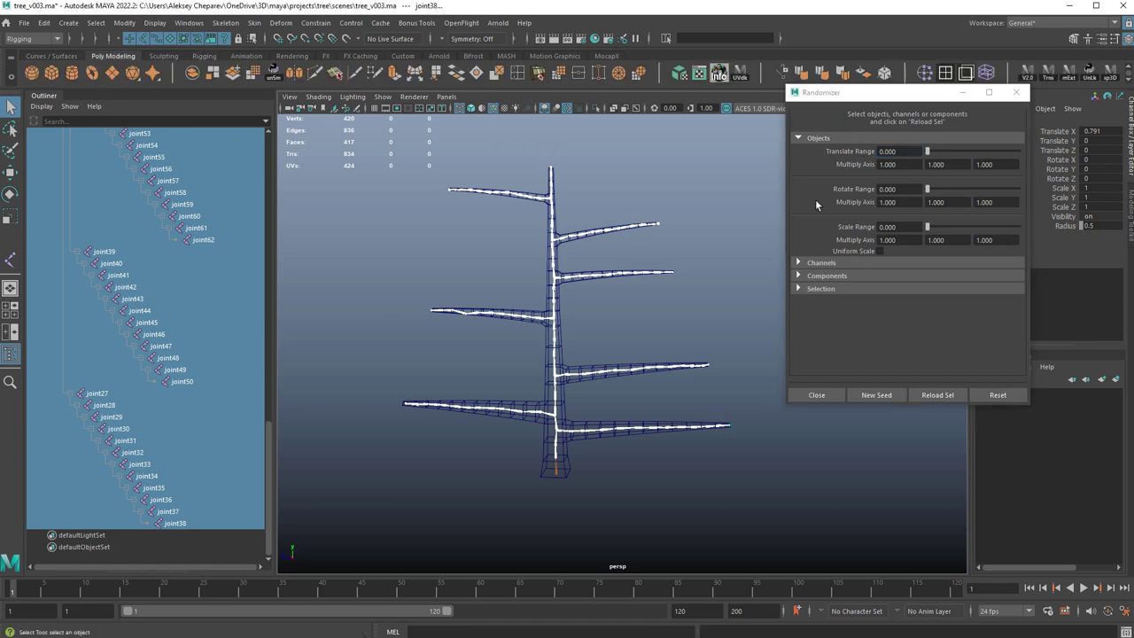
{"action": "left_click", "coordinate": [824, 276]}
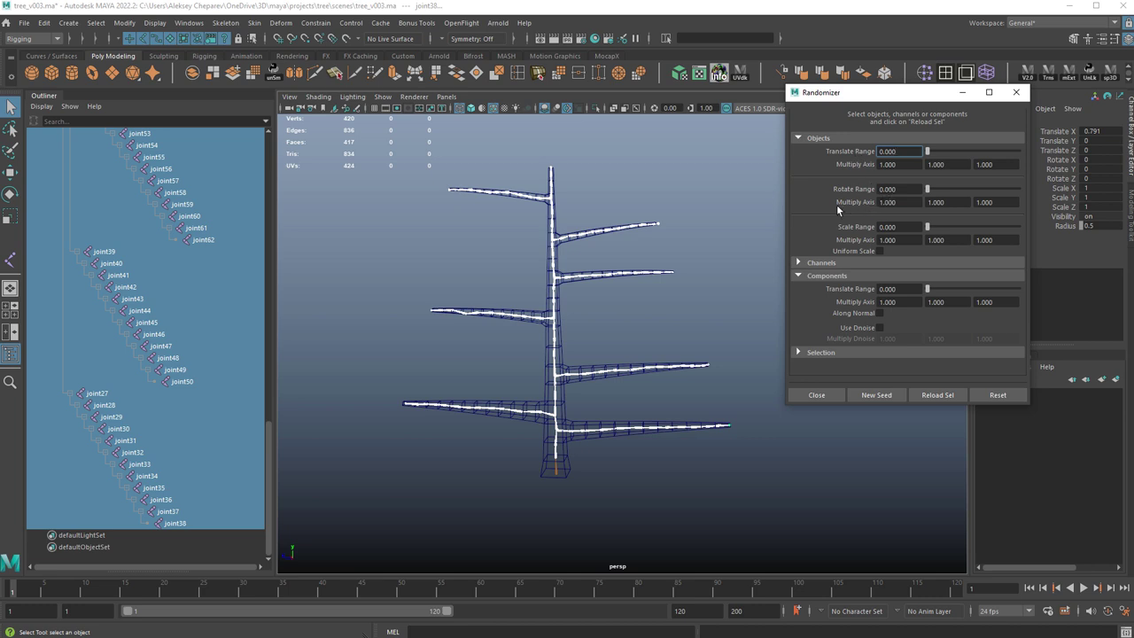
Step: Randomize the selected joints' rotation with a Rotate Range of 51.765 and display the tree shaded
{"action": "left_click_drag", "start_coordinate": [465, 246], "coordinate": [516, 252], "text": "alt"}
{"action": "right_click_drag", "start_coordinate": [516, 253], "coordinate": [600, 271], "text": "alt"}
{"action": "middle_click_drag", "start_coordinate": [636, 244], "coordinate": [665, 282], "text": "alt"}
{"action": "left_click_drag", "start_coordinate": [676, 271], "coordinate": [654, 273], "text": "alt"}
{"action": "mouse_move", "coordinate": [926, 186]}
{"action": "left_mouse_down"}
{"action": "mouse_move", "coordinate": [975, 193]}
{"action": "mouse_move", "coordinate": [930, 190]}
{"action": "mouse_move", "coordinate": [941, 190]}
{"action": "left_mouse_up"}
{"action": "mouse_move", "coordinate": [597, 339]}
{"action": "left_mouse_down", "text": "alt"}
{"action": "mouse_move", "coordinate": [587, 304]}
{"action": "mouse_move", "coordinate": [629, 302]}
{"action": "mouse_move", "coordinate": [497, 299]}
{"action": "mouse_move", "coordinate": [623, 311]}
{"action": "mouse_move", "coordinate": [654, 272]}
{"action": "mouse_move", "coordinate": [480, 300]}
{"action": "left_mouse_up", "text": "alt"}
{"action": "key", "text": "5"}
{"action": "middle_click_drag", "start_coordinate": [574, 299], "coordinate": [587, 358], "text": "alt"}
{"action": "left_click_drag", "start_coordinate": [587, 357], "coordinate": [636, 288], "text": "alt"}
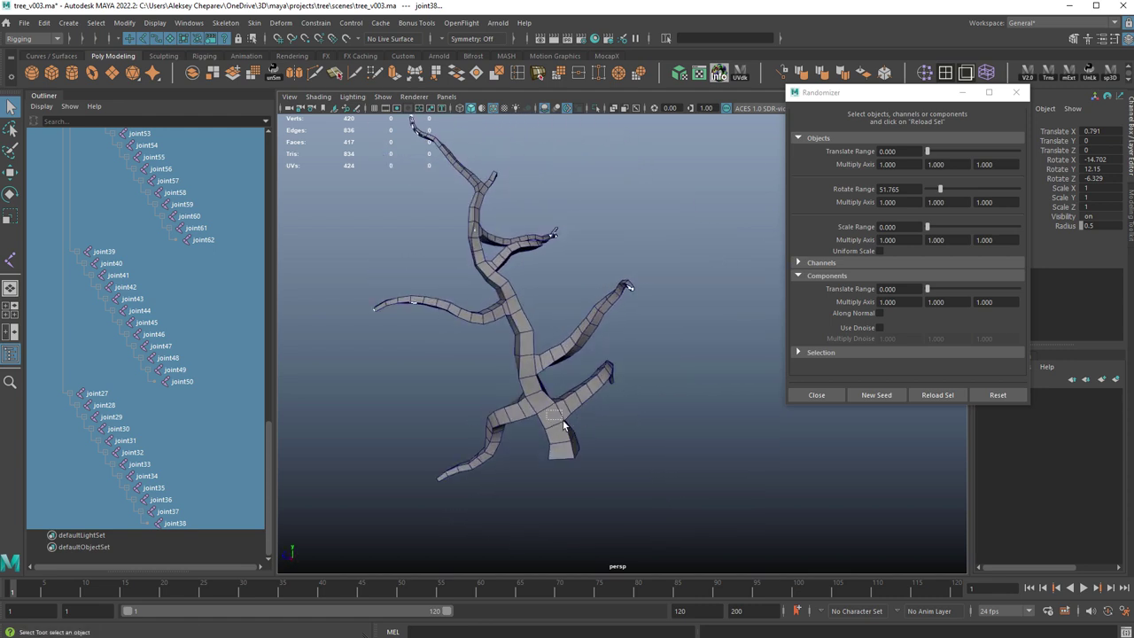
Step: Rotate individual trunk joints, including joint20 in the upper trunk, to straighten the twisted treetop
{"action": "left_click", "coordinate": [564, 426]}
{"action": "key", "text": "e"}
{"action": "left_click_drag", "start_coordinate": [615, 381], "coordinate": [604, 228]}
{"action": "key", "text": "e"}
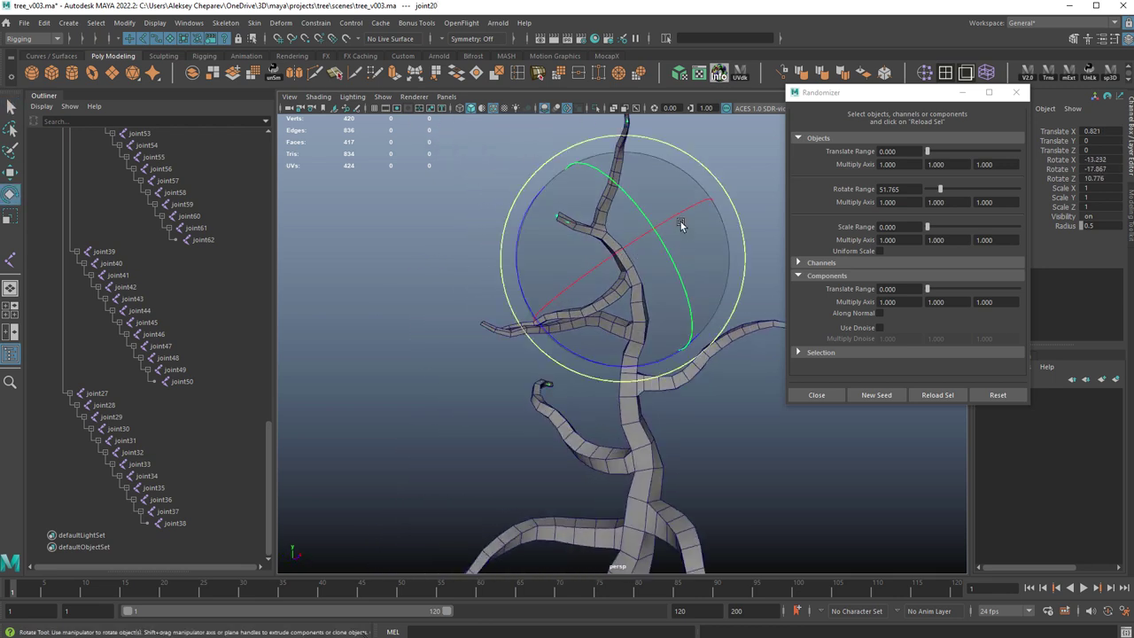
{"action": "left_click_drag", "start_coordinate": [712, 173], "coordinate": [742, 261]}
{"action": "key", "text": "q"}
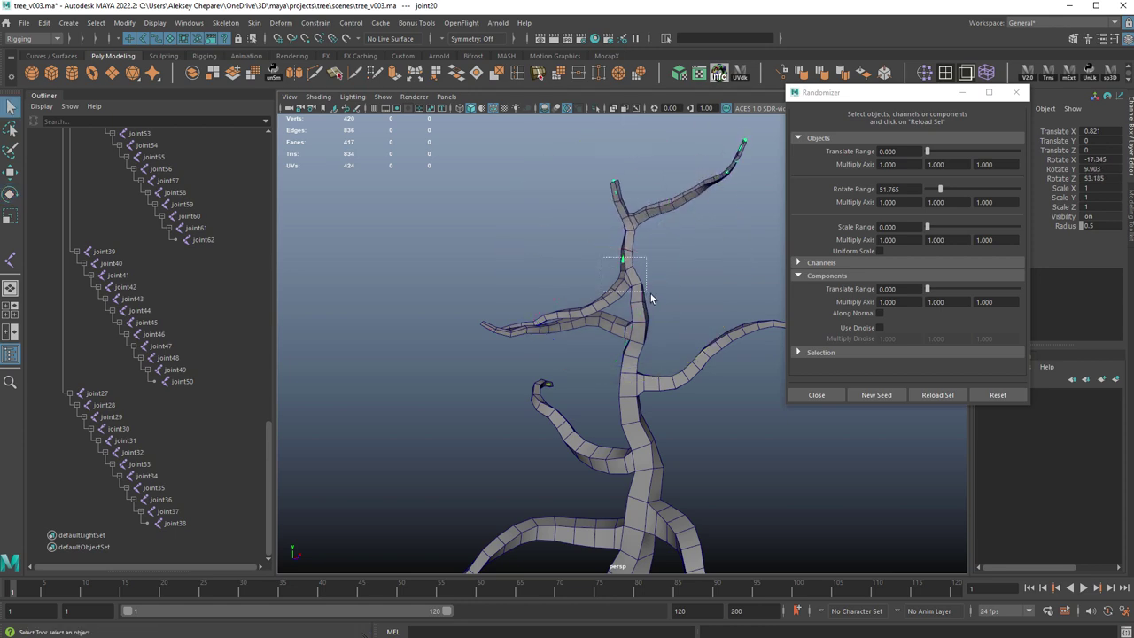
{"action": "left_click_drag", "start_coordinate": [653, 300], "coordinate": [656, 296]}
{"action": "key", "text": "e"}
{"action": "left_click_drag", "start_coordinate": [743, 228], "coordinate": [750, 277]}
Step: Rotate joints in the lower branches, including joint32, to bend the lowest branch's outer part upward
{"action": "middle_click_drag", "start_coordinate": [697, 415], "coordinate": [603, 238], "text": "alt"}
{"action": "right_click_drag", "start_coordinate": [602, 237], "coordinate": [625, 286], "text": "alt"}
{"action": "left_click_drag", "start_coordinate": [625, 287], "coordinate": [612, 345], "text": "alt"}
{"action": "key", "text": "q"}
{"action": "left_click_drag", "start_coordinate": [642, 429], "coordinate": [481, 283]}
{"action": "key", "text": "e"}
{"action": "key", "text": "q"}
{"action": "key", "text": "e"}
{"action": "middle_click_drag", "start_coordinate": [615, 364], "coordinate": [605, 387], "text": "alt"}
{"action": "left_click_drag", "start_coordinate": [536, 406], "coordinate": [497, 382]}
{"action": "key", "text": "q"}
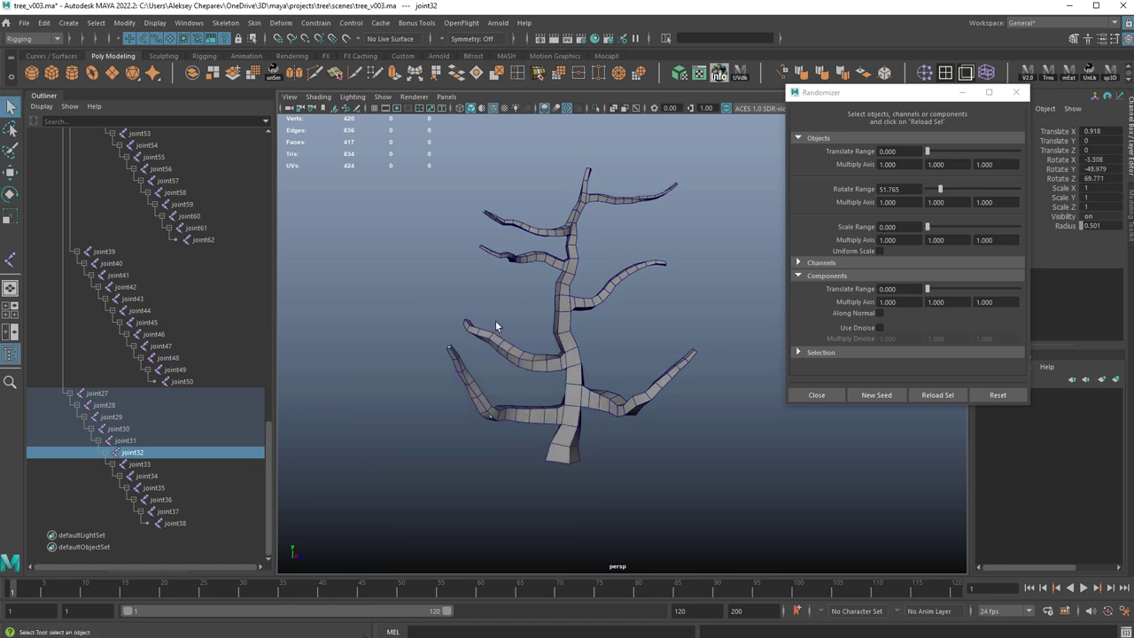
Step: Rotate joints in the remaining branches to reshape their curves, and preview the tree mesh smoothed
{"action": "key", "text": "e"}
{"action": "left_click_drag", "start_coordinate": [495, 328], "coordinate": [562, 323]}
{"action": "key", "text": "q"}
{"action": "key", "text": "e"}
{"action": "left_click_drag", "start_coordinate": [654, 351], "coordinate": [602, 252], "text": "alt"}
{"action": "key", "text": "q"}
{"action": "left_click_drag", "start_coordinate": [505, 255], "coordinate": [595, 294]}
{"action": "key", "text": "e"}
{"action": "key", "text": "q"}
{"action": "left_click_drag", "start_coordinate": [545, 423], "coordinate": [581, 449]}
{"action": "key", "text": "e"}
{"action": "key", "text": "q"}
{"action": "left_click_drag", "start_coordinate": [673, 288], "coordinate": [650, 346], "text": "alt"}
{"action": "key", "text": "e"}
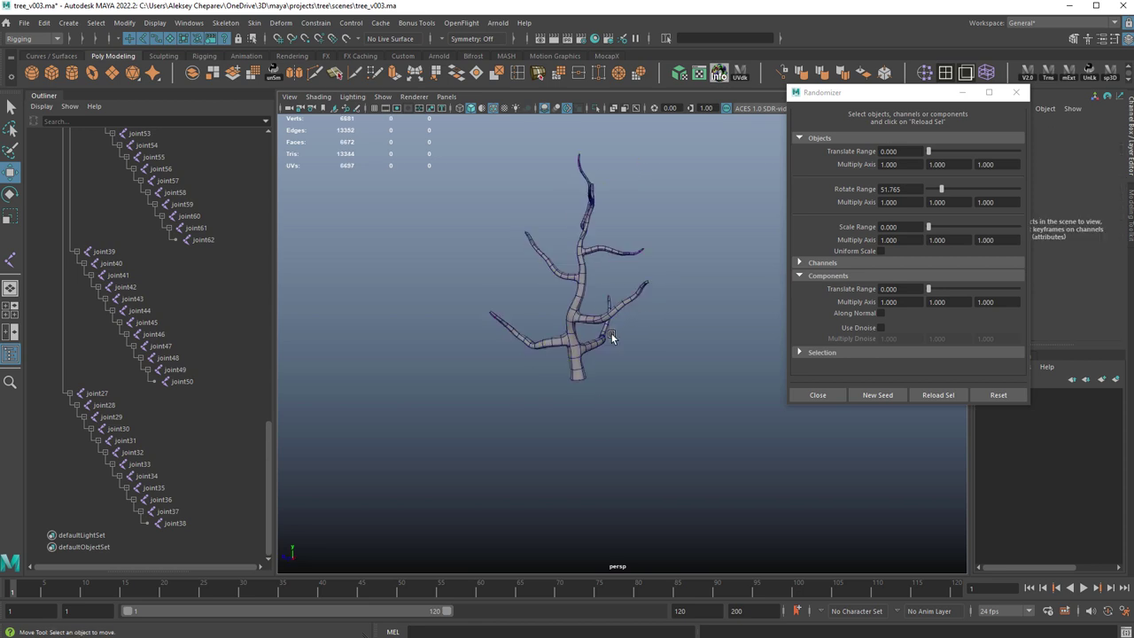
Step: Hide the wireframe on the shaded tree and rotate upper branch joints, including joint76, to open up the crown
{"action": "key", "text": "alt+5"}
{"action": "scroll", "coordinate": [612, 334], "scroll_direction": "up", "scroll_amount": 5}
{"action": "left_click_drag", "start_coordinate": [611, 334], "coordinate": [514, 217], "text": "alt"}
{"action": "left_click_drag", "start_coordinate": [514, 217], "coordinate": [524, 256]}
{"action": "key", "text": "e"}
{"action": "left_click_drag", "start_coordinate": [631, 200], "coordinate": [625, 264]}
{"action": "left_click_drag", "start_coordinate": [519, 308], "coordinate": [555, 289]}
{"action": "key", "text": "q"}
{"action": "key", "text": "e"}
{"action": "key", "text": "q"}
{"action": "key", "text": "e"}
{"action": "key", "text": "q"}
{"action": "key", "text": "e"}
{"action": "key", "text": "q"}
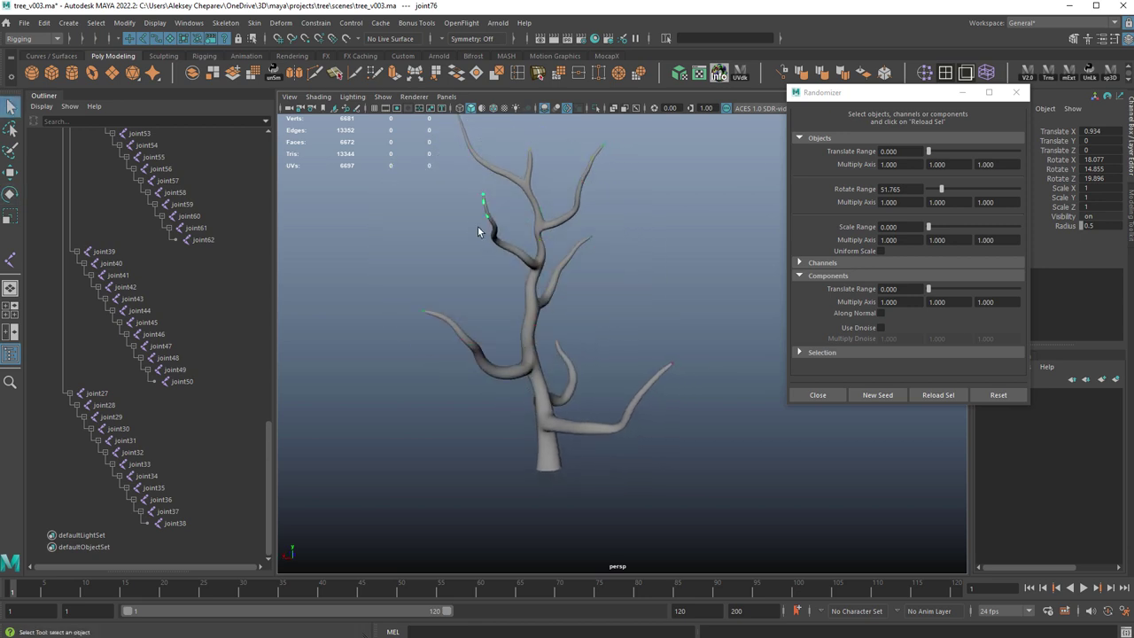
Step: Rotate further joints in the crown's branches to refine their bends from another viewing angle
{"action": "mouse_move", "coordinate": [473, 222]}
{"action": "left_mouse_down"}
{"action": "mouse_move", "coordinate": [508, 236]}
{"action": "mouse_move", "coordinate": [487, 189]}
{"action": "mouse_move", "coordinate": [455, 210]}
{"action": "left_mouse_up"}
{"action": "key", "text": "e"}
{"action": "key", "text": "q"}
{"action": "left_click_drag", "start_coordinate": [626, 207], "coordinate": [557, 268], "text": "alt"}
{"action": "left_click_drag", "start_coordinate": [433, 182], "coordinate": [482, 280]}
{"action": "key", "text": "e"}
{"action": "key", "text": "q"}
Step: Rotate joint29 and joint34 to reshape the branch that begins at joint27
{"action": "left_click_drag", "start_coordinate": [591, 278], "coordinate": [629, 296], "text": "alt"}
{"action": "left_click", "coordinate": [621, 354]}
{"action": "key", "text": "e"}
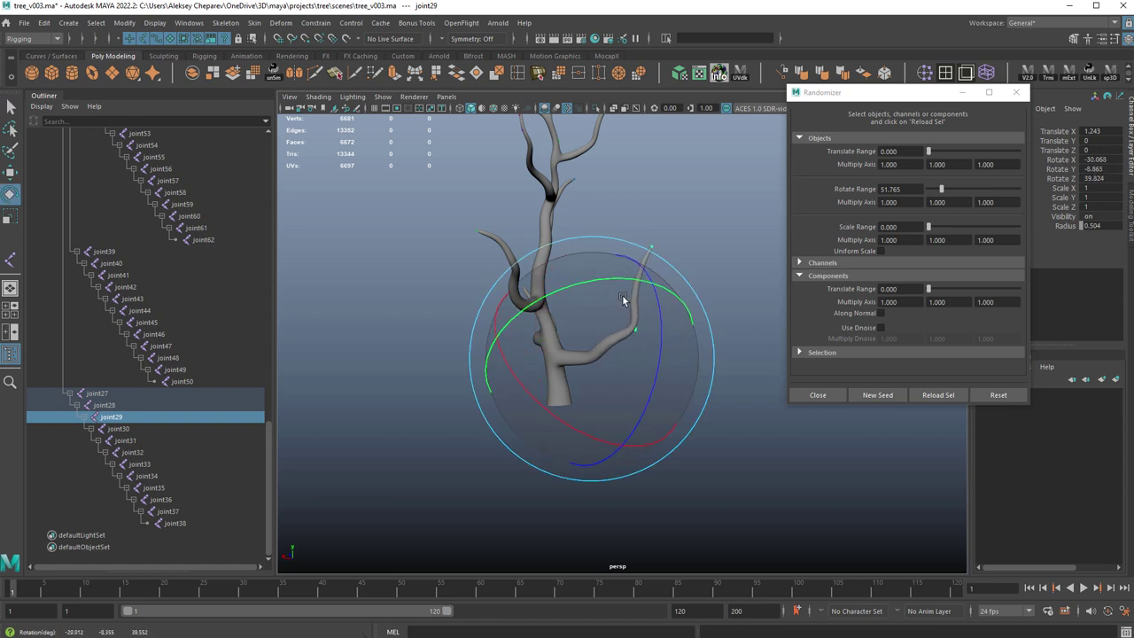
{"action": "key", "text": "q"}
{"action": "left_click", "coordinate": [644, 245]}
{"action": "key", "text": "e"}
{"action": "left_click_drag", "start_coordinate": [717, 284], "coordinate": [609, 352]}
{"action": "key", "text": "q"}
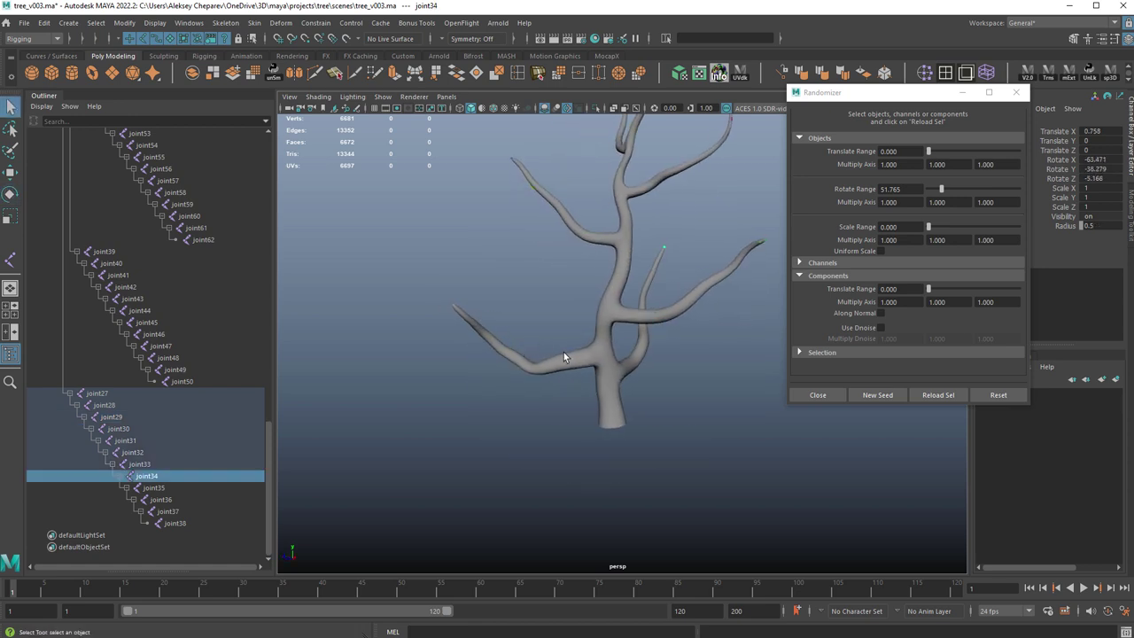
Step: Rotate joint40 and joint39 to adjust the base of the low branch on the trunk's opposite side
{"action": "left_click", "coordinate": [575, 363]}
{"action": "key", "text": "e"}
{"action": "left_click_drag", "start_coordinate": [640, 310], "coordinate": [667, 352]}
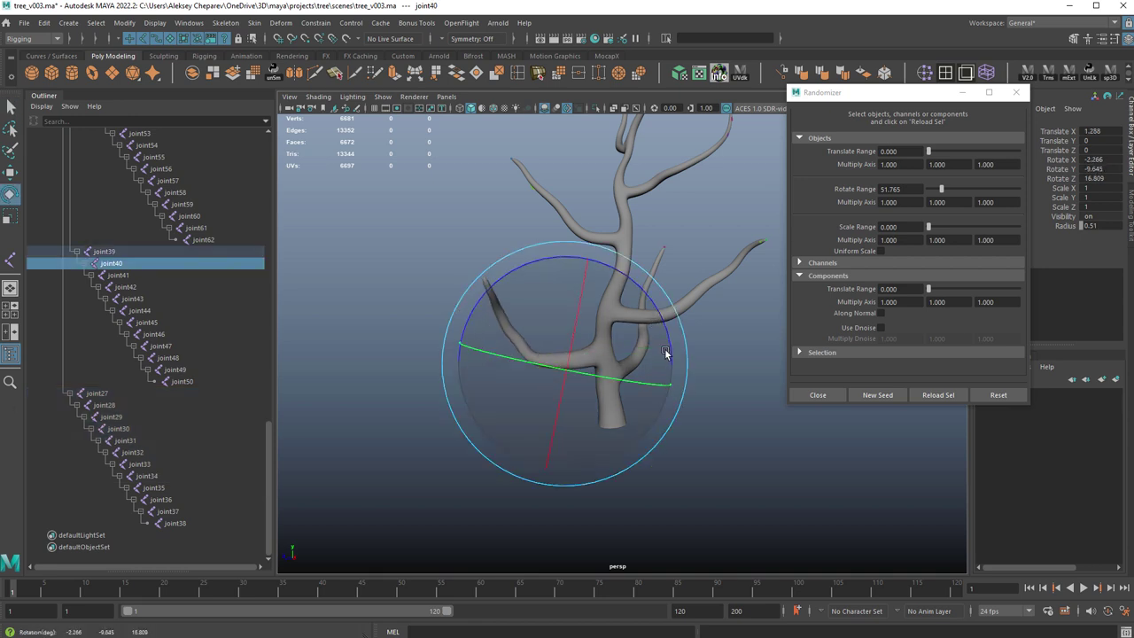
{"action": "key", "text": "q"}
{"action": "left_click", "coordinate": [601, 370]}
{"action": "key", "text": "e"}
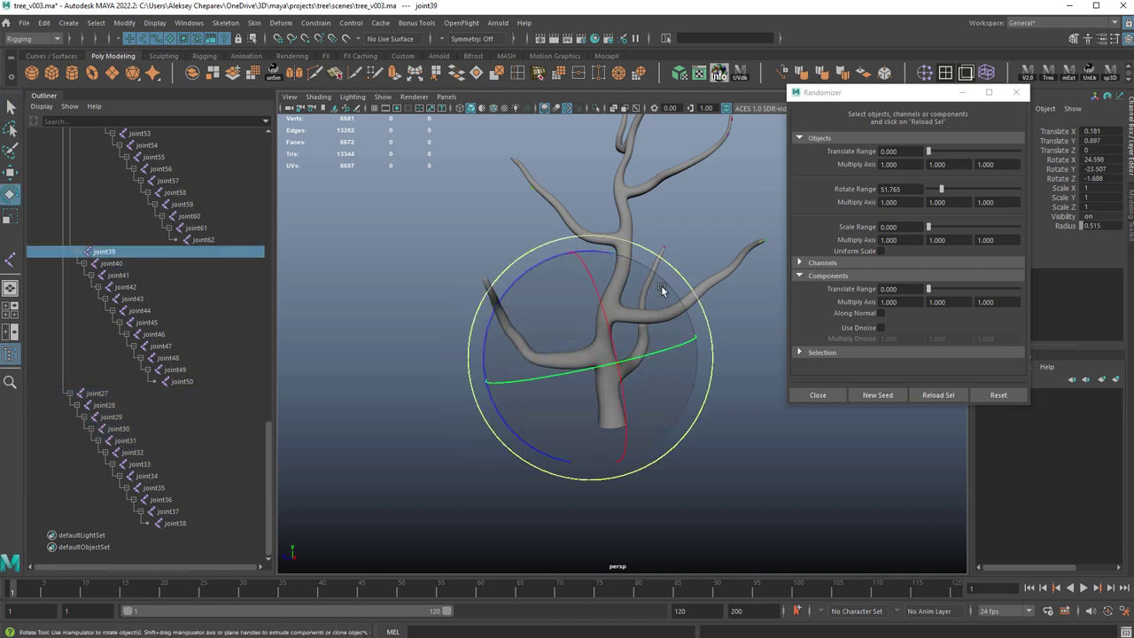
{"action": "left_click_drag", "start_coordinate": [675, 300], "coordinate": [547, 293]}
Step: Rotate the joints of a middle branch to refine its curve, and clear the selection
{"action": "key", "text": "q"}
{"action": "left_click_drag", "start_coordinate": [456, 246], "coordinate": [544, 300]}
{"action": "key", "text": "e"}
{"action": "left_click_drag", "start_coordinate": [620, 271], "coordinate": [569, 228]}
{"action": "key", "text": "q"}
{"action": "left_click", "coordinate": [742, 424]}
{"action": "right_click_drag", "start_coordinate": [742, 423], "coordinate": [594, 390], "text": "alt"}
{"action": "left_click_drag", "start_coordinate": [594, 390], "coordinate": [665, 346], "text": "alt"}
{"action": "left_click", "coordinate": [677, 368]}
{"action": "key", "text": "e"}
{"action": "left_click", "coordinate": [683, 428]}
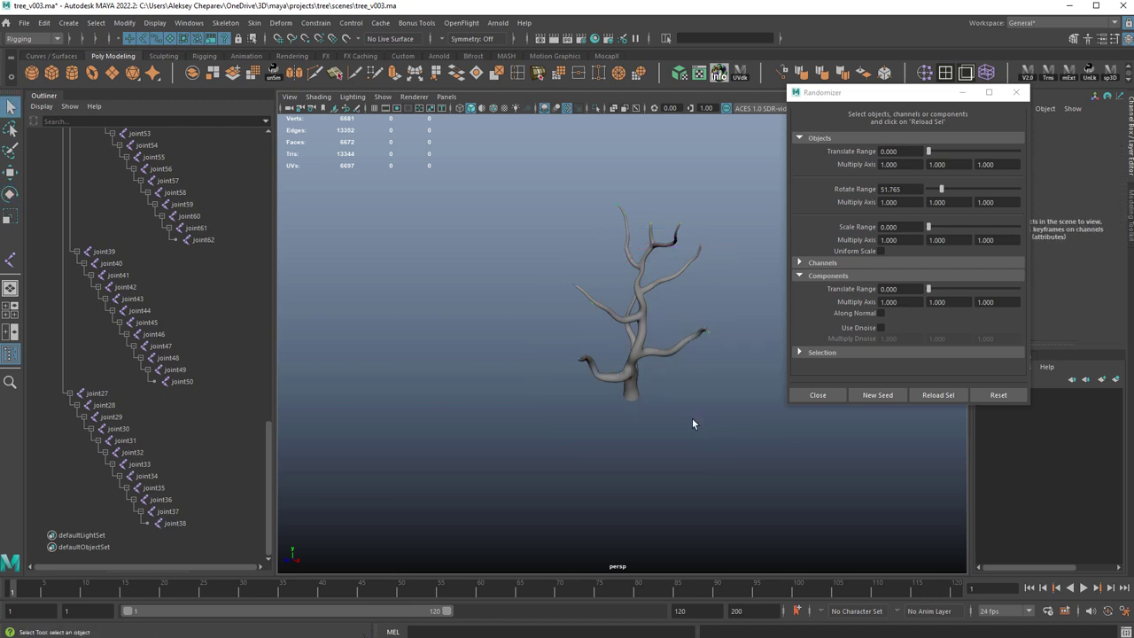
Step: Select the branches mesh, collapse the joint1 hierarchy, and unlock the mesh's translate, rotate and scale channels
{"action": "left_click_drag", "start_coordinate": [683, 428], "coordinate": [625, 392], "text": "alt"}
{"action": "left_click", "coordinate": [563, 388]}
{"action": "key", "text": "w"}
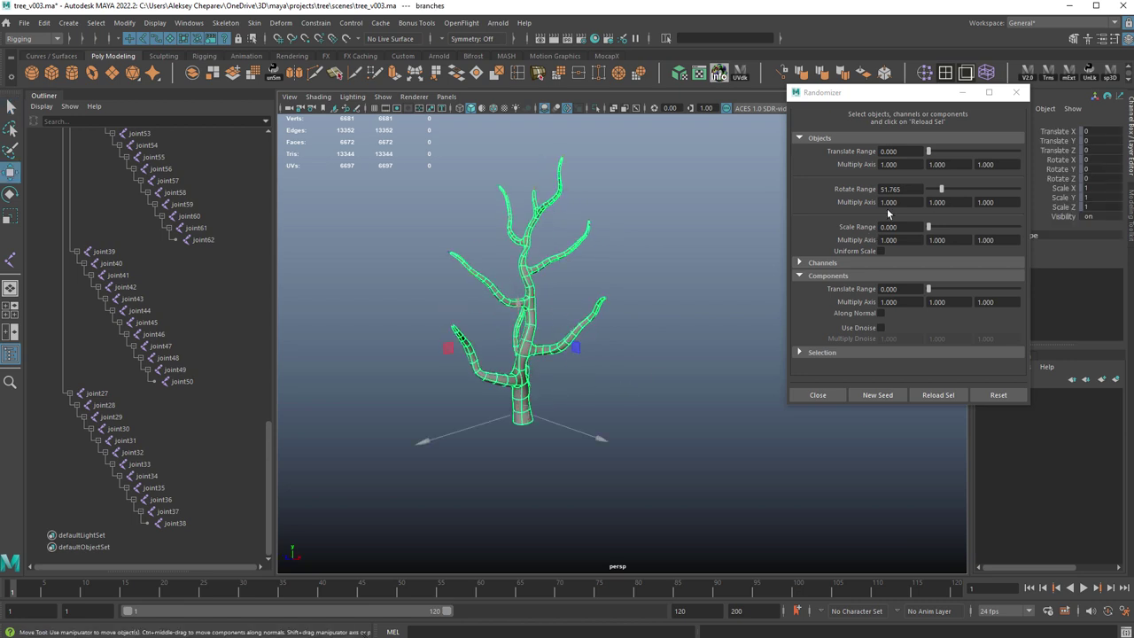
{"action": "left_click_drag", "start_coordinate": [895, 93], "coordinate": [790, 98]}
{"action": "left_click_drag", "start_coordinate": [1059, 132], "coordinate": [1062, 207]}
{"action": "left_click_drag", "start_coordinate": [595, 281], "coordinate": [496, 285], "text": "alt"}
{"action": "scroll", "coordinate": [217, 308], "scroll_direction": "up", "scroll_amount": 15}
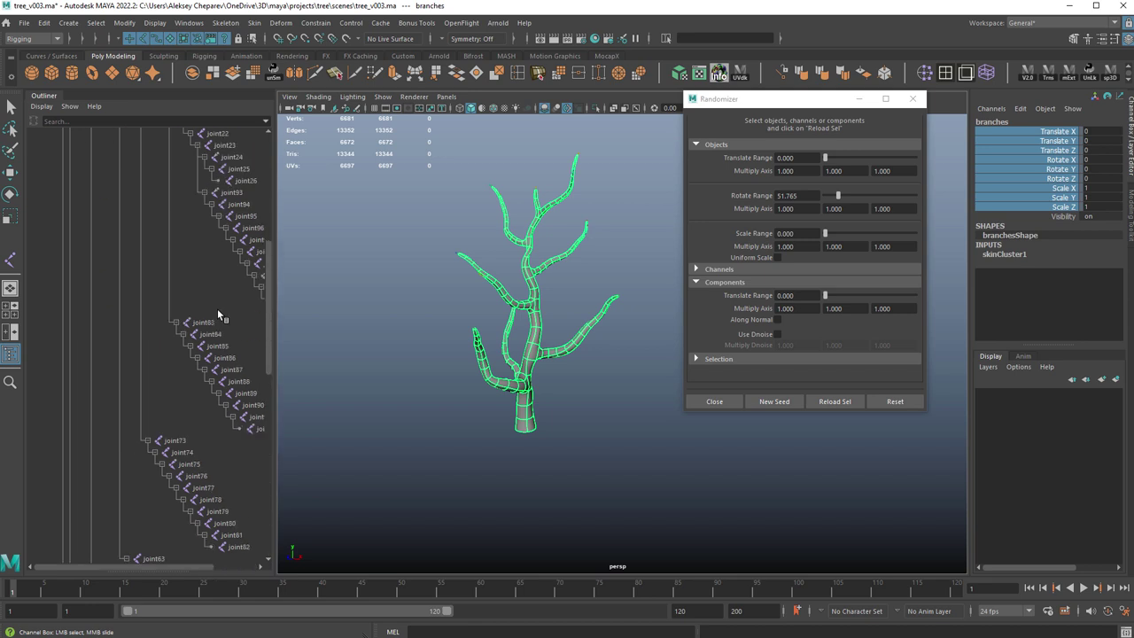
{"action": "left_click", "coordinate": [42, 216]}
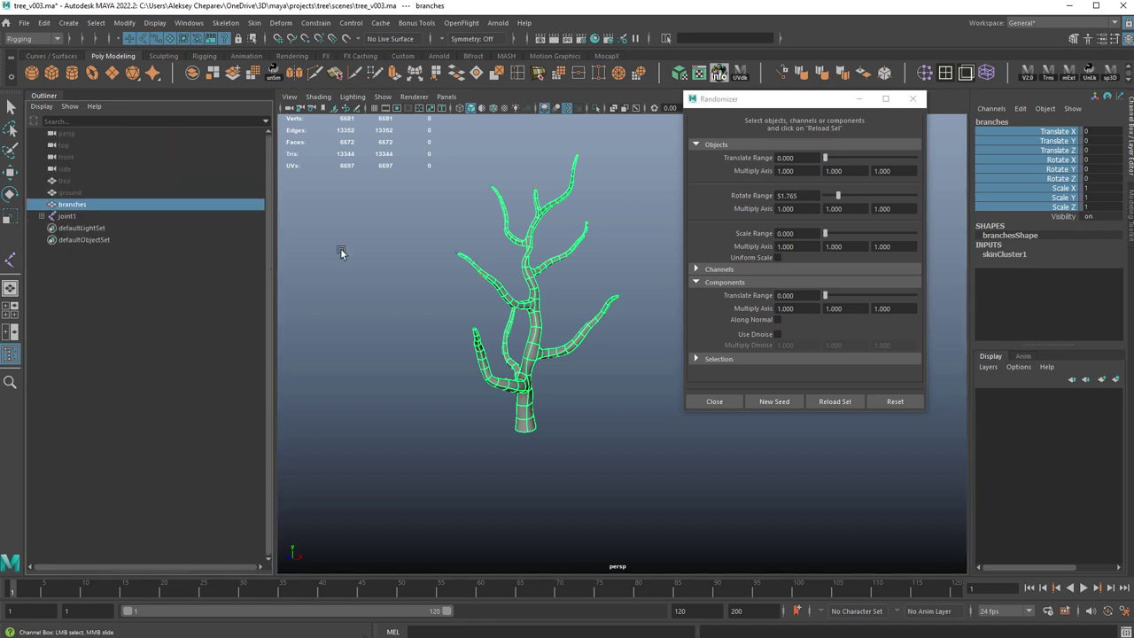
{"action": "left_click_drag", "start_coordinate": [1068, 134], "coordinate": [1065, 211]}
{"action": "right_click", "coordinate": [1063, 209]}
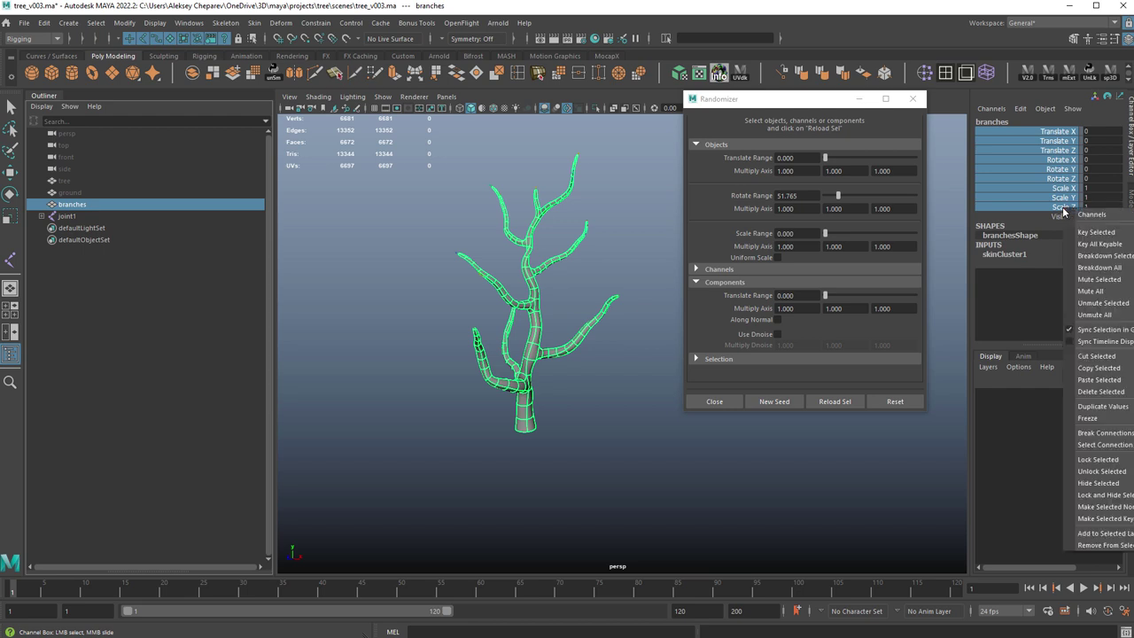
{"action": "left_click", "coordinate": [1104, 472]}
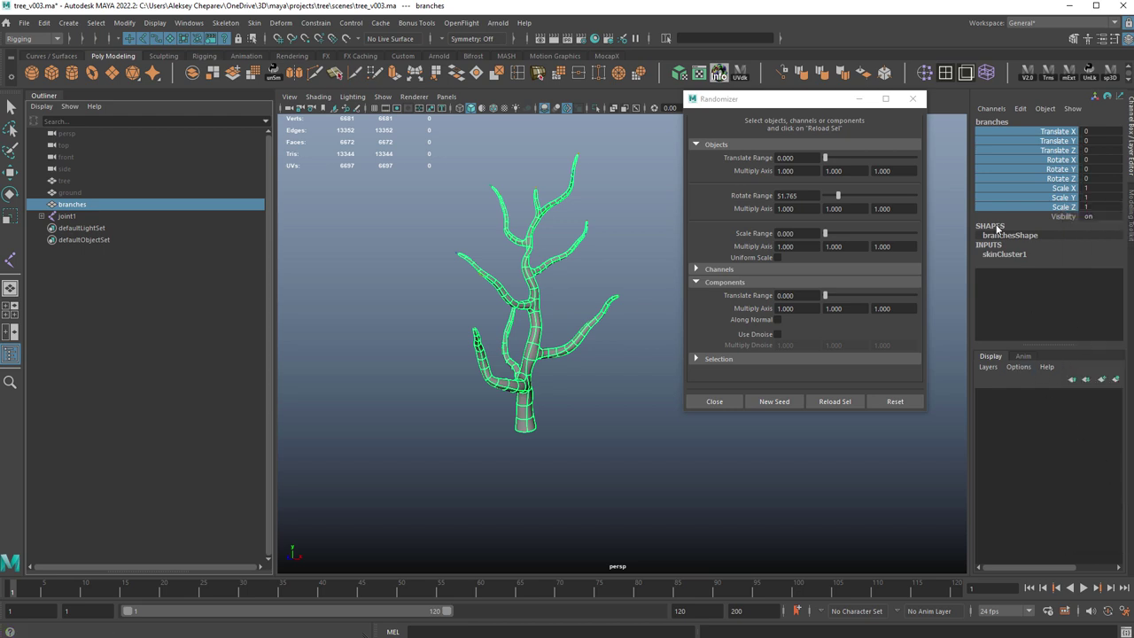
Step: Duplicate the posed branches mesh and move the copy to a Translate X of about 15.5
{"action": "left_click", "coordinate": [540, 416]}
{"action": "left_click", "coordinate": [527, 413]}
{"action": "left_click_drag", "start_coordinate": [499, 405], "coordinate": [595, 405], "text": "alt"}
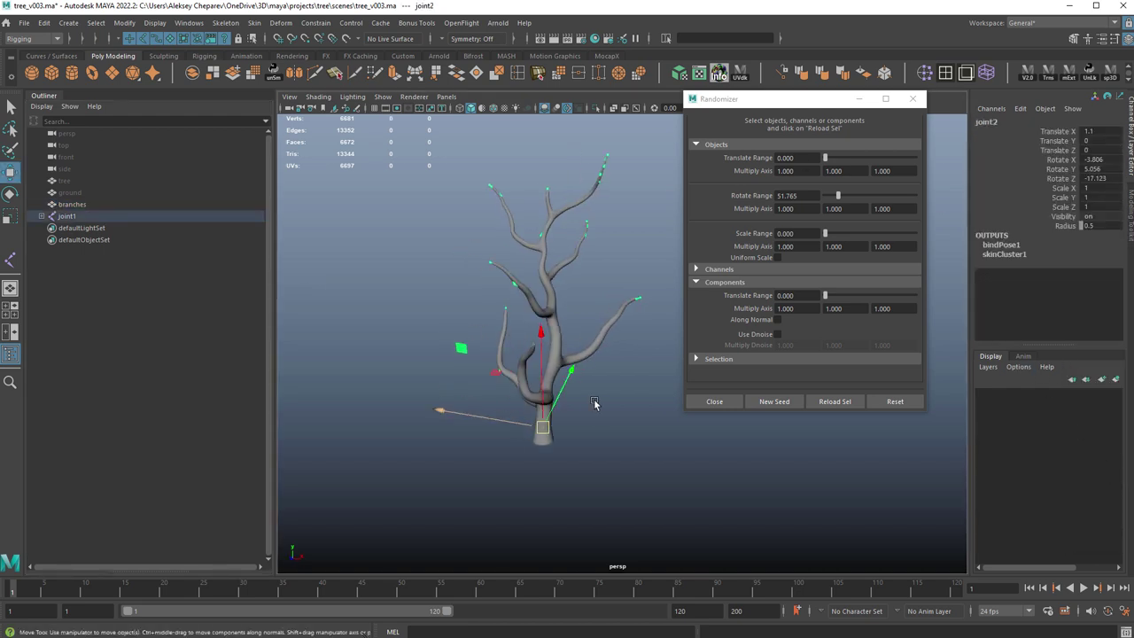
{"action": "left_click", "coordinate": [589, 389]}
{"action": "left_click", "coordinate": [576, 357]}
{"action": "middle_click_drag", "start_coordinate": [602, 404], "coordinate": [484, 376], "text": "alt"}
{"action": "left_click", "coordinate": [434, 414]}
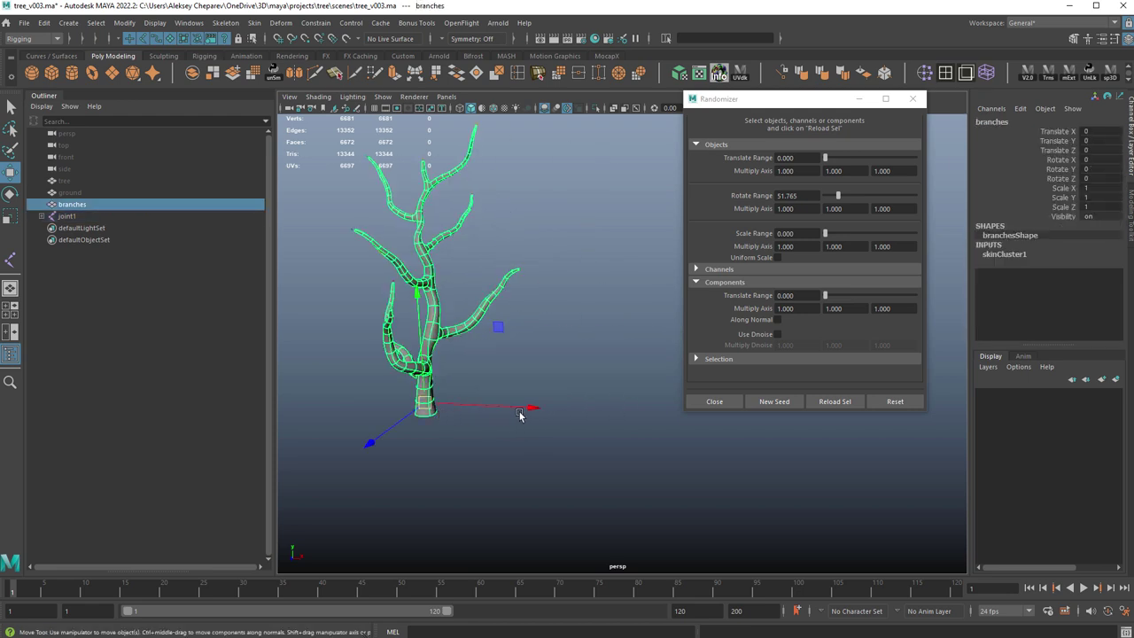
{"action": "left_click_drag", "start_coordinate": [521, 412], "coordinate": [563, 418], "text": "alt"}
{"action": "right_click_drag", "start_coordinate": [563, 418], "coordinate": [496, 400], "text": "alt"}
{"action": "key", "text": "ctrl+d"}
{"action": "left_click_drag", "start_coordinate": [504, 397], "coordinate": [652, 399]}
Step: Expand the joint hierarchy, select joint2 through joint38, and reload the selection in the Randomizer
{"action": "left_click", "coordinate": [42, 216], "text": "shift"}
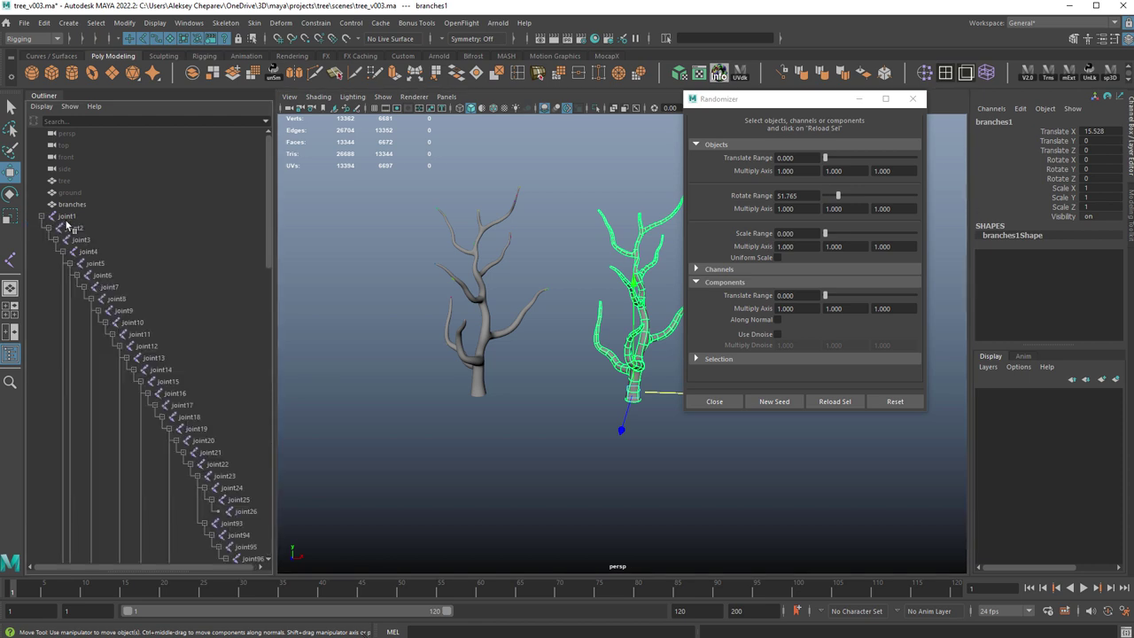
{"action": "left_click", "coordinate": [75, 228]}
{"action": "scroll", "coordinate": [180, 470], "scroll_direction": "down", "scroll_amount": 10}
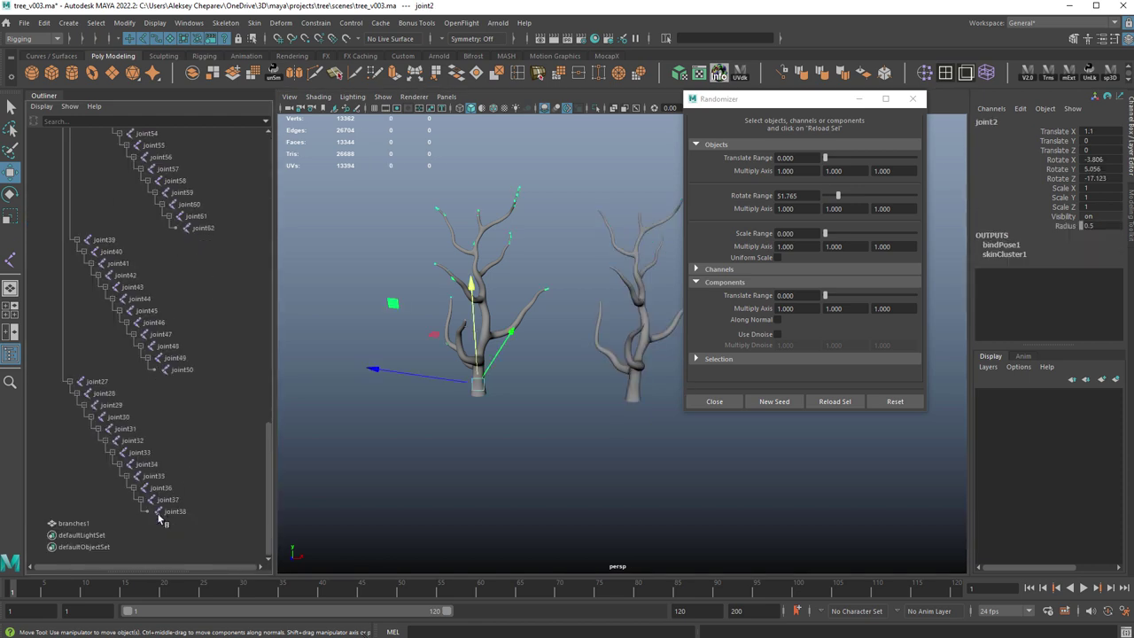
{"action": "left_click", "coordinate": [175, 512], "text": "shift"}
{"action": "right_click_drag", "start_coordinate": [394, 374], "coordinate": [509, 358], "text": "alt"}
{"action": "middle_click_drag", "start_coordinate": [508, 358], "coordinate": [552, 381], "text": "alt"}
{"action": "left_click", "coordinate": [844, 403]}
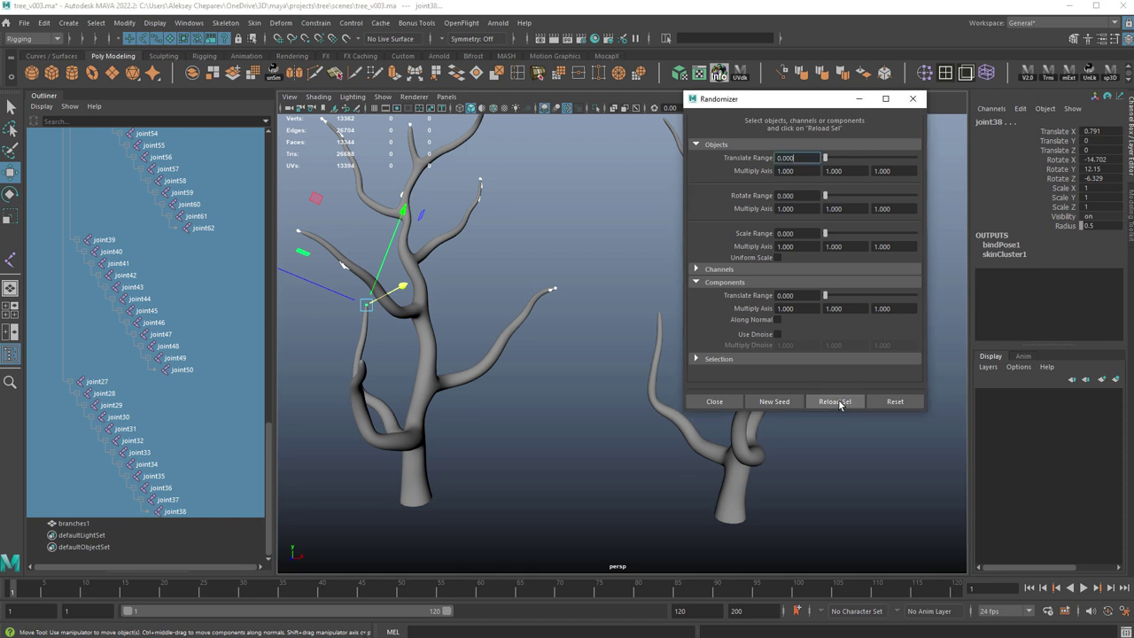
Step: Randomize the joints' rotation with a Rotate Range of 4.768, and raise the range further for stronger bends
{"action": "middle_click_drag", "start_coordinate": [550, 291], "coordinate": [608, 337], "text": "alt"}
{"action": "right_click_drag", "start_coordinate": [608, 338], "coordinate": [583, 333], "text": "alt"}
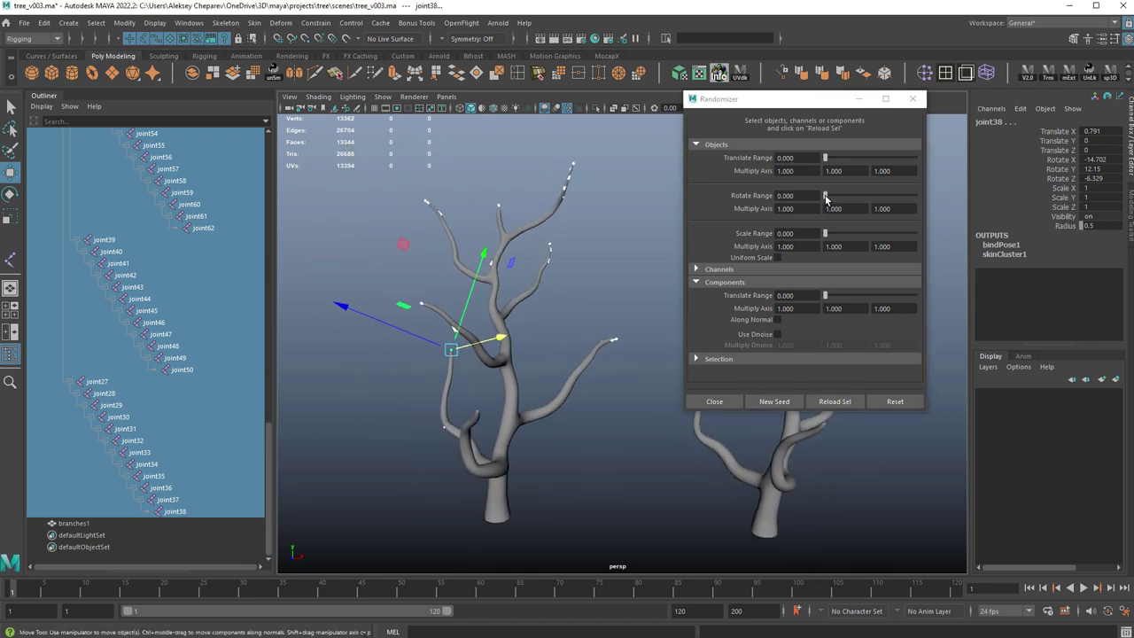
{"action": "left_click_drag", "start_coordinate": [826, 197], "coordinate": [826, 192]}
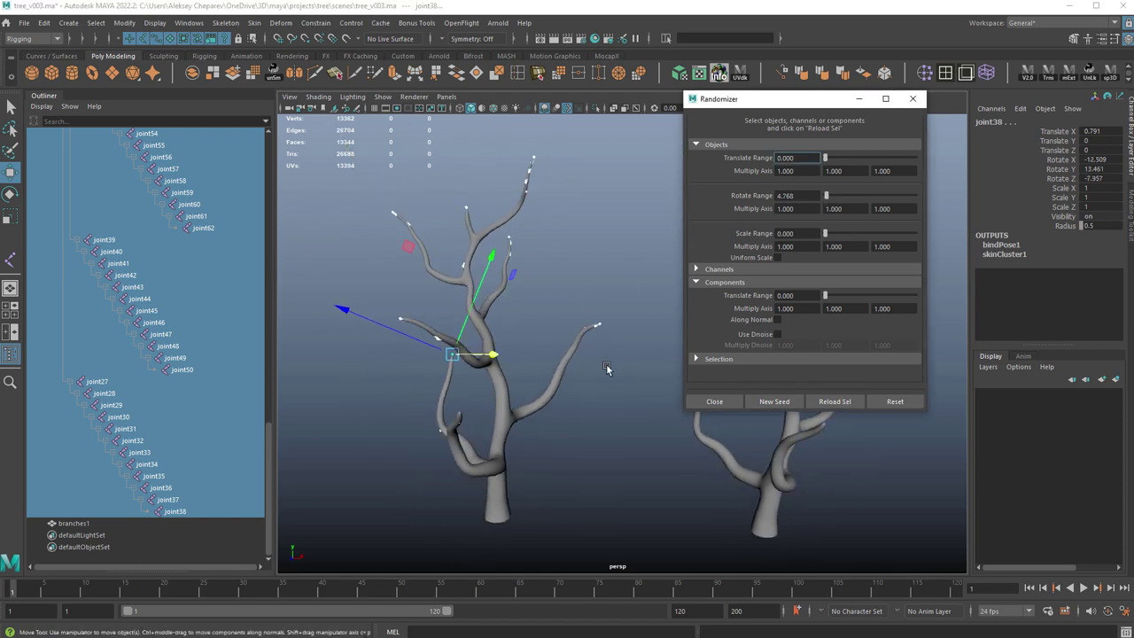
{"action": "left_click_drag", "start_coordinate": [592, 246], "coordinate": [556, 248], "text": "alt"}
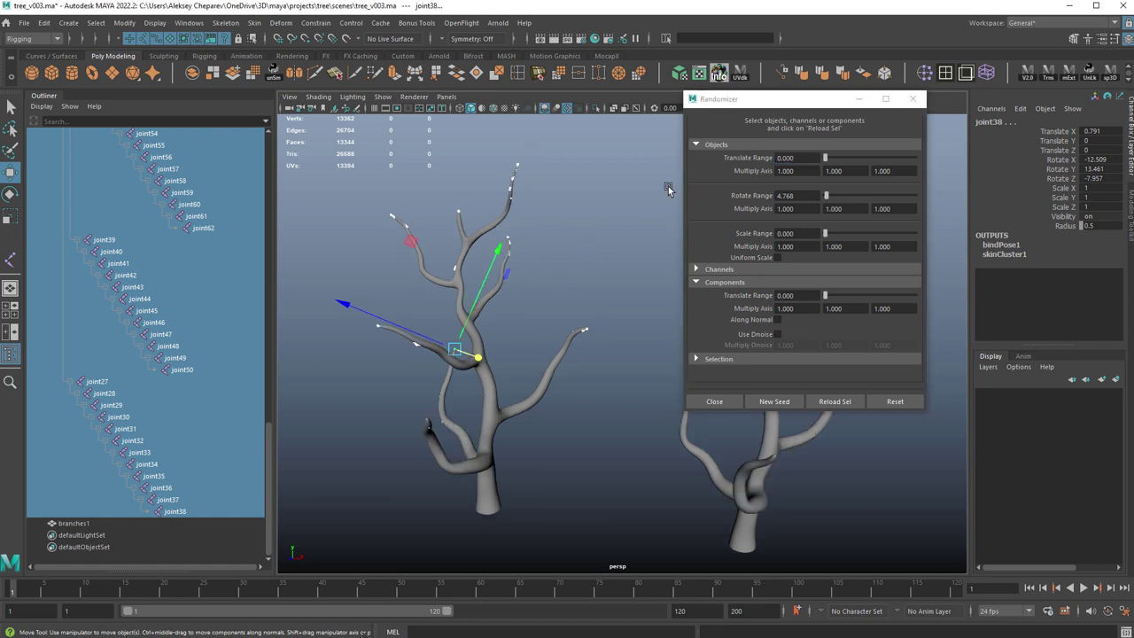
{"action": "left_click_drag", "start_coordinate": [826, 196], "coordinate": [835, 200]}
{"action": "left_click_drag", "start_coordinate": [553, 328], "coordinate": [430, 402], "text": "alt"}
Step: Pick individual trunk and branch joints of the rigged tree and rotate them to refine the second pose
{"action": "key", "text": "q"}
{"action": "left_click", "coordinate": [535, 357]}
{"action": "left_click", "coordinate": [595, 364]}
{"action": "left_click", "coordinate": [576, 354]}
{"action": "left_click", "coordinate": [530, 319]}
{"action": "left_click", "coordinate": [457, 270]}
{"action": "key", "text": "e"}
{"action": "key", "text": "q"}
Step: Duplicate the newly posed branches mesh and place the copy beside the rigged tree
{"action": "left_click", "coordinate": [528, 310]}
{"action": "key", "text": "ctrl+d"}
{"action": "key", "text": "e"}
{"action": "left_click", "coordinate": [506, 381]}
Step: Reselect joint2 through joint38, reload them in the Randomizer, and randomize their rotation with a range of 33.377
{"action": "left_click", "coordinate": [175, 511]}
{"action": "scroll", "coordinate": [169, 425], "scroll_direction": "up", "scroll_amount": 20}
{"action": "left_click", "coordinate": [75, 228], "text": "shift"}
{"action": "left_click", "coordinate": [830, 401]}
{"action": "left_click_drag", "start_coordinate": [826, 196], "coordinate": [834, 196]}
Step: Rotate joint5 and other trunk and branch joints of the rigged tree to refine the third pose
{"action": "key", "text": "e"}
{"action": "left_click_drag", "start_coordinate": [523, 292], "coordinate": [605, 285]}
{"action": "key", "text": "q"}
{"action": "left_click", "coordinate": [504, 297]}
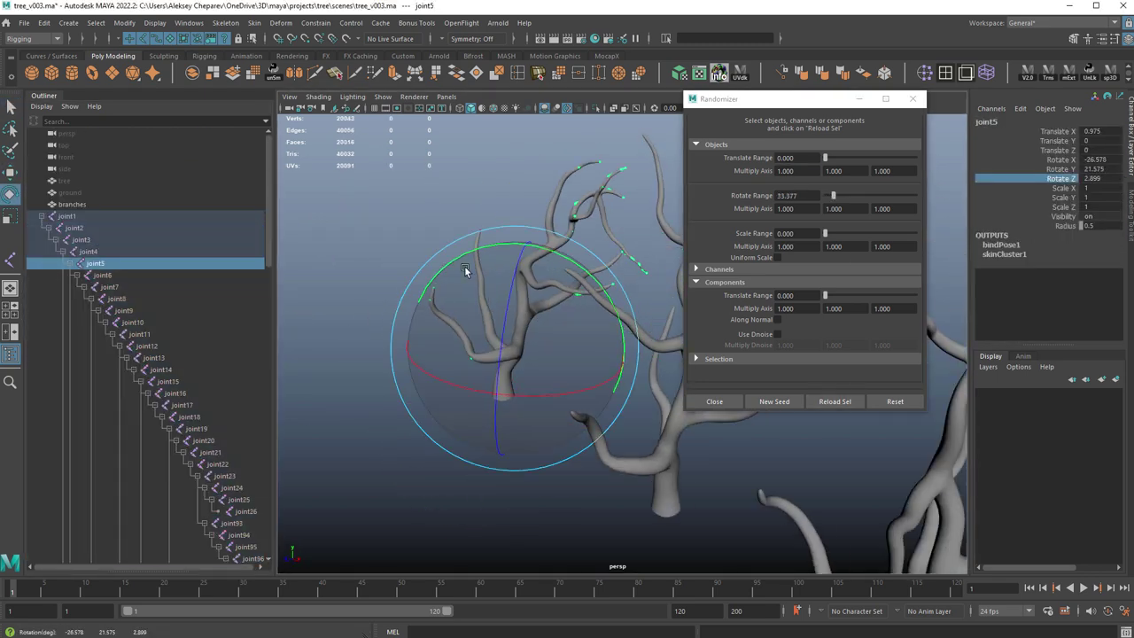
{"action": "left_click", "coordinate": [523, 284]}
{"action": "key", "text": "e"}
{"action": "left_click", "coordinate": [654, 390]}
{"action": "key", "text": "q"}
Step: Finish adjusting the lower joints, and duplicate the posed branches mesh beside the other copies at Translate X 38.646
{"action": "right_click_drag", "start_coordinate": [654, 391], "coordinate": [478, 351], "text": "alt"}
{"action": "left_click", "coordinate": [551, 359]}
{"action": "key", "text": "e"}
{"action": "key", "text": "q"}
{"action": "left_click", "coordinate": [384, 363]}
{"action": "right_click_drag", "start_coordinate": [640, 434], "coordinate": [608, 453], "text": "alt"}
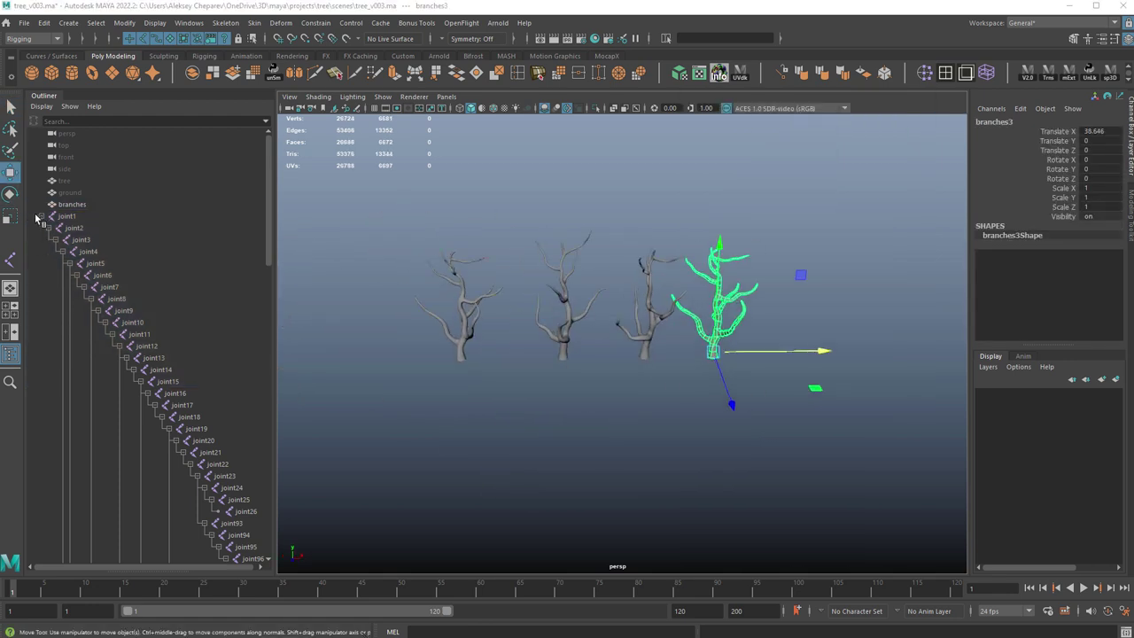
Step: Collapse the joint1 hierarchy, and hide both the skeleton and the rigged branches mesh
{"action": "left_click", "coordinate": [42, 217]}
{"action": "left_click", "coordinate": [67, 218]}
{"action": "middle_click_drag", "start_coordinate": [540, 318], "coordinate": [599, 326], "text": "alt"}
{"action": "right_click_drag", "start_coordinate": [599, 326], "coordinate": [621, 359], "text": "alt"}
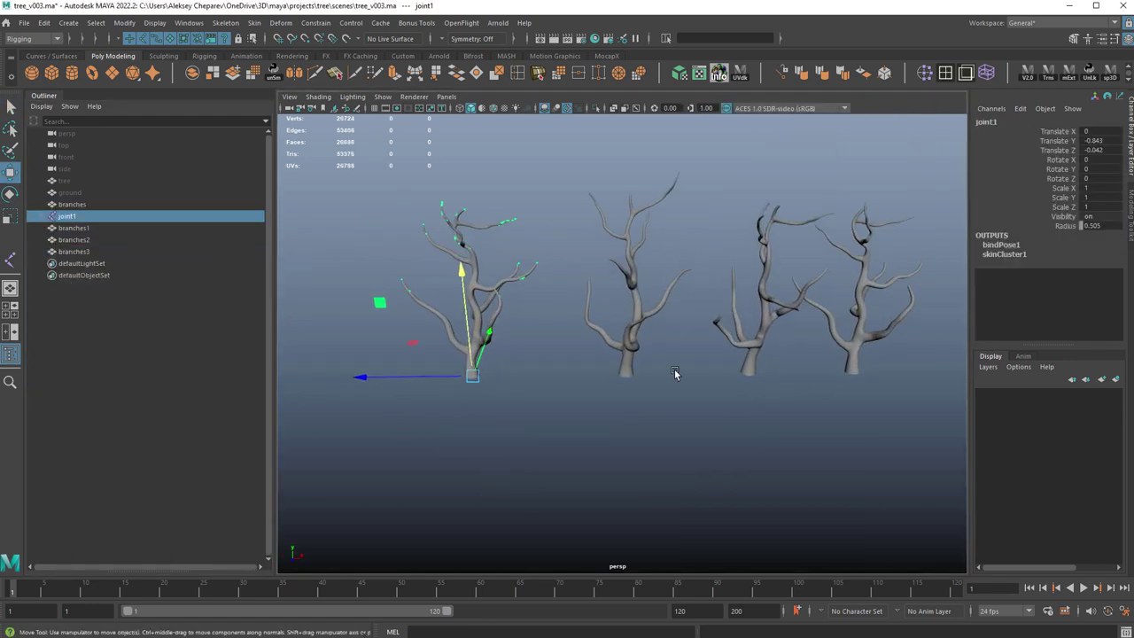
{"action": "key", "text": "ctrl+h"}
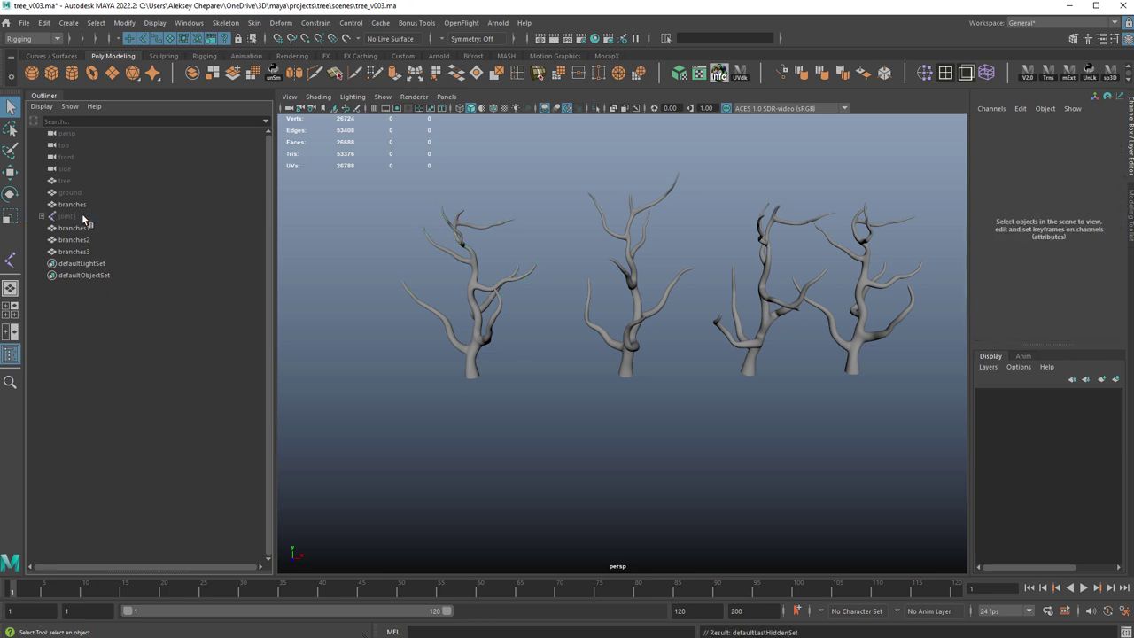
{"action": "left_click", "coordinate": [476, 276]}
{"action": "key", "text": "ctrl+h"}
Step: Unhide the tree and ground meshes
{"action": "left_click_drag", "start_coordinate": [99, 229], "coordinate": [92, 253]}
{"action": "left_click", "coordinate": [75, 194]}
{"action": "left_click", "coordinate": [72, 183]}
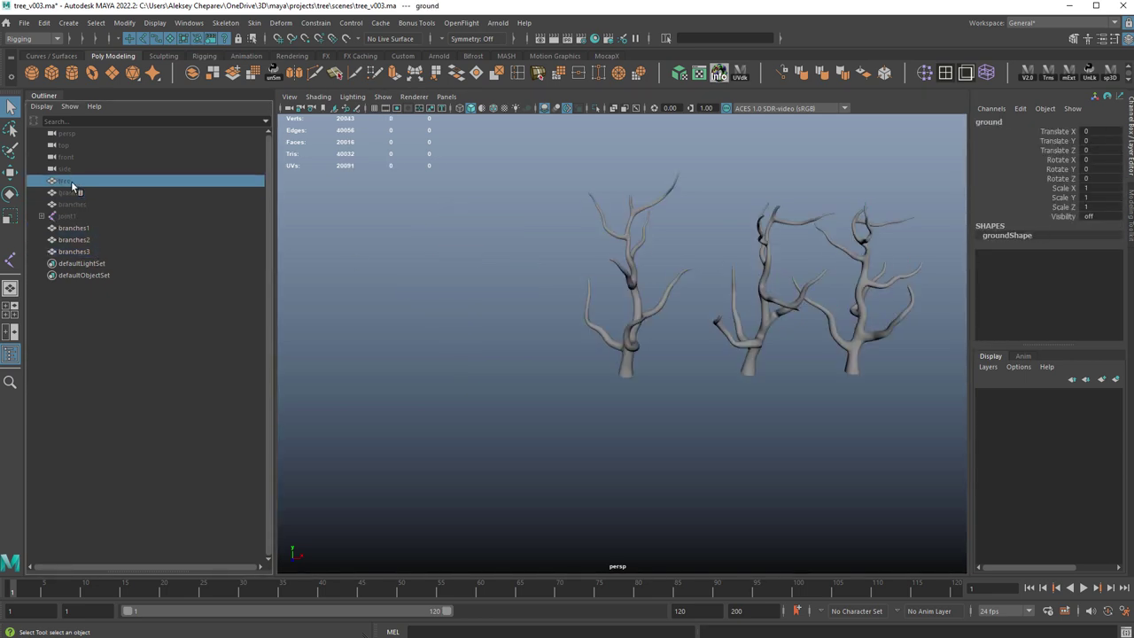
{"action": "key", "text": "shift+h"}
{"action": "left_click", "coordinate": [510, 283]}
Step: Examine the trunk bases and pivots of the three branches copies up close
{"action": "right_click_drag", "start_coordinate": [572, 310], "coordinate": [678, 342], "text": "alt"}
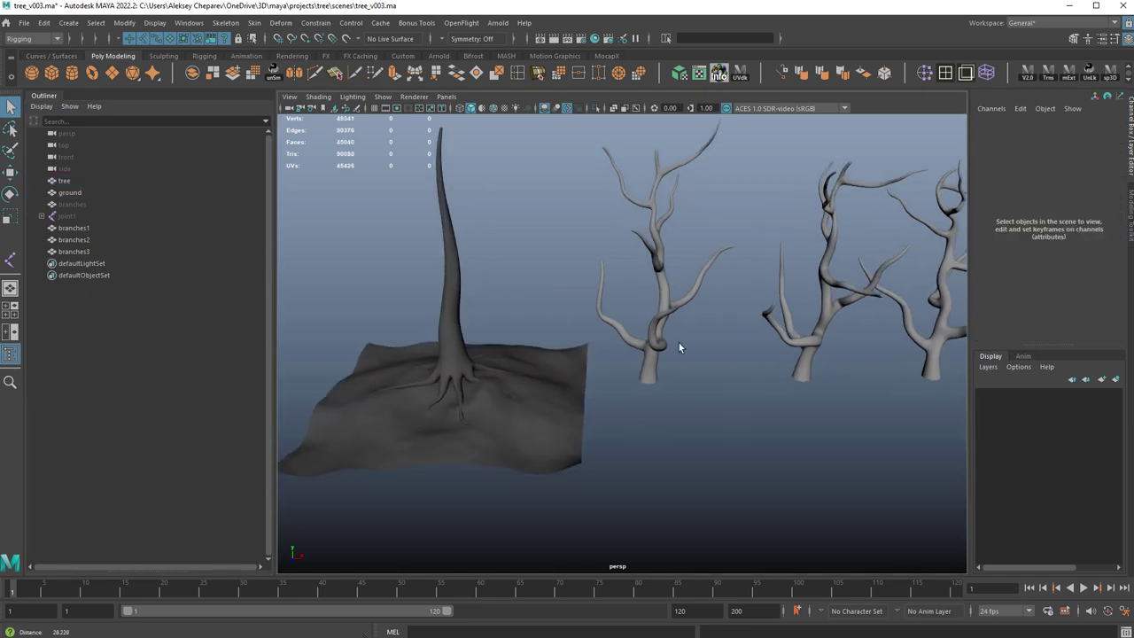
{"action": "left_click", "coordinate": [666, 344]}
{"action": "key", "text": "w"}
{"action": "left_click_drag", "start_coordinate": [698, 381], "coordinate": [706, 360], "text": "alt"}
{"action": "middle_click_drag", "start_coordinate": [707, 360], "coordinate": [698, 228], "text": "alt"}
{"action": "right_click_drag", "start_coordinate": [698, 229], "coordinate": [769, 233], "text": "alt"}
{"action": "middle_click_drag", "start_coordinate": [769, 233], "coordinate": [525, 172], "text": "alt"}
{"action": "right_click_drag", "start_coordinate": [854, 342], "coordinate": [820, 330], "text": "alt"}
{"action": "middle_click_drag", "start_coordinate": [821, 330], "coordinate": [640, 282], "text": "alt"}
{"action": "left_click_drag", "start_coordinate": [640, 281], "coordinate": [925, 306], "text": "shift"}
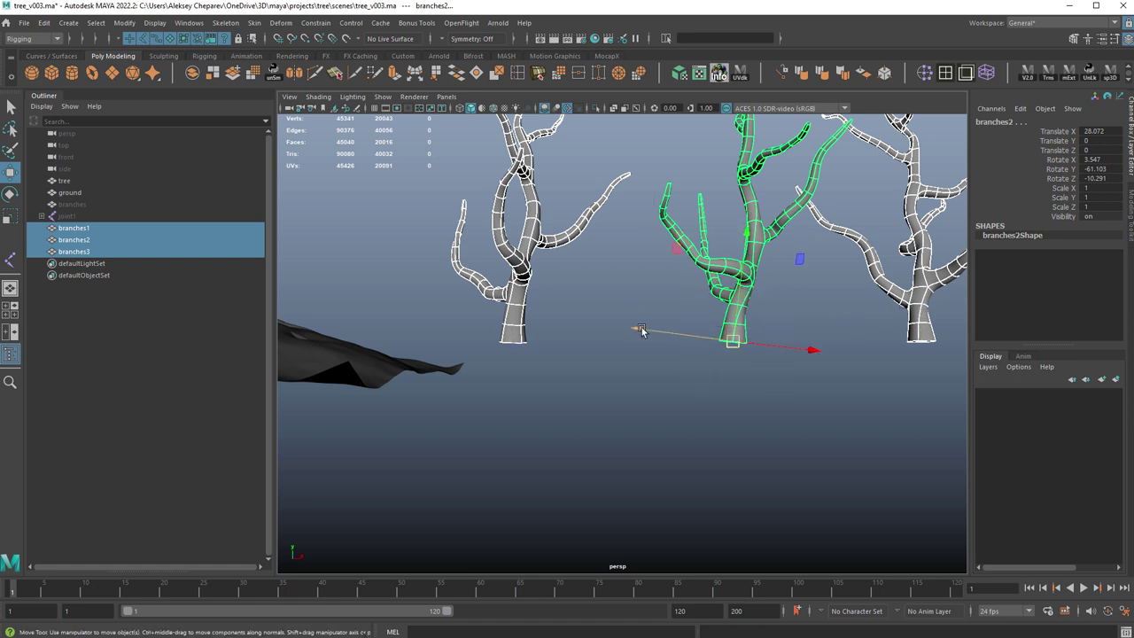
{"action": "left_click_drag", "start_coordinate": [587, 290], "coordinate": [592, 268], "text": "alt"}
{"action": "left_click", "coordinate": [592, 267]}
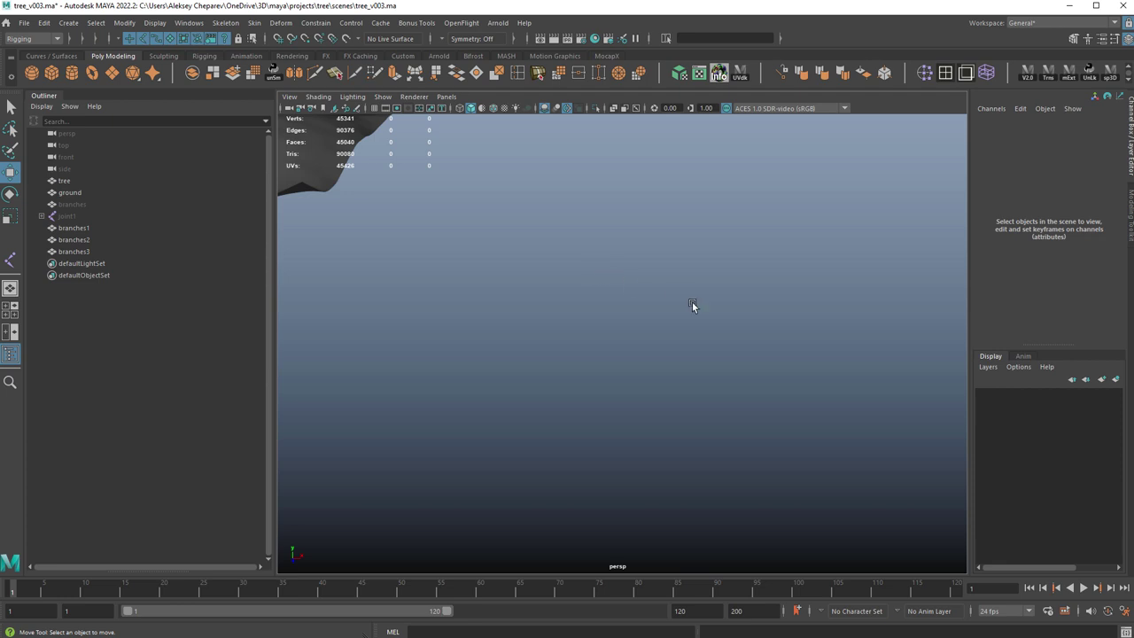
Step: Scale the three branches copies uniformly to 0.514 and move them together up and closer to the tree trunk
{"action": "right_click_drag", "start_coordinate": [752, 321], "coordinate": [426, 228], "text": "alt"}
{"action": "middle_click_drag", "start_coordinate": [426, 227], "coordinate": [725, 423], "text": "alt"}
{"action": "left_click_drag", "start_coordinate": [725, 423], "coordinate": [705, 412], "text": "alt"}
{"action": "left_click", "coordinate": [624, 403]}
{"action": "middle_click_drag", "start_coordinate": [666, 402], "coordinate": [656, 340], "text": "alt"}
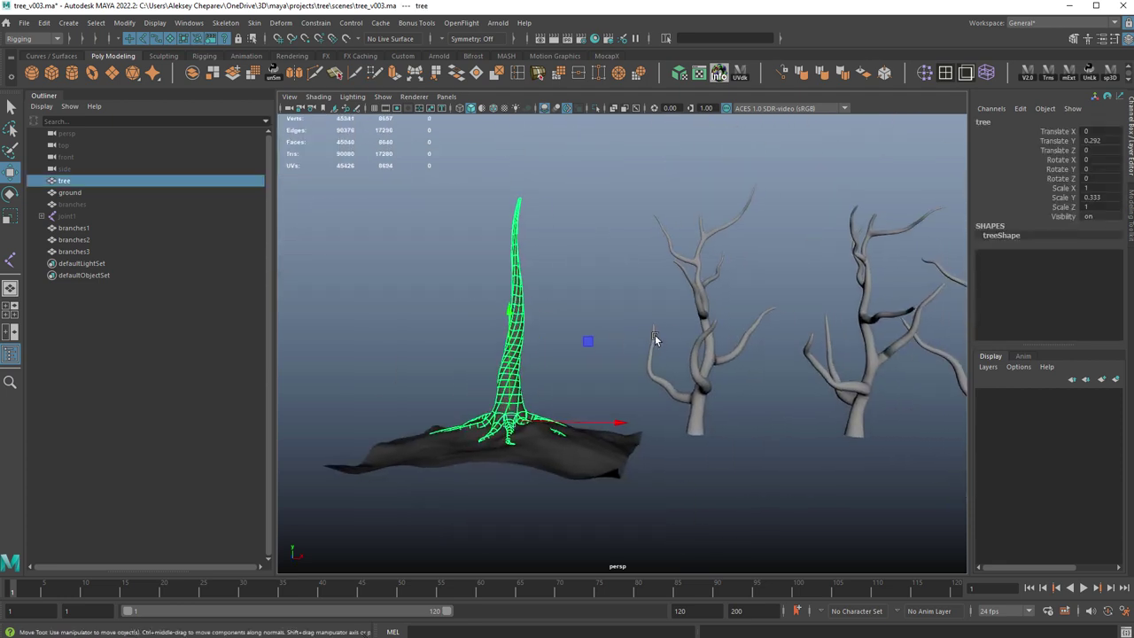
{"action": "left_click_drag", "start_coordinate": [656, 339], "coordinate": [883, 372], "text": "alt"}
{"action": "key", "text": "r"}
{"action": "middle_click_drag", "start_coordinate": [894, 441], "coordinate": [764, 430]}
{"action": "key", "text": "w"}
{"action": "middle_click_drag", "start_coordinate": [677, 435], "coordinate": [600, 342]}
Step: Snap branches1 onto the lower part of the tree trunk and rotate it so it grows out sideways
{"action": "left_click_drag", "start_coordinate": [546, 358], "coordinate": [820, 390], "text": "alt"}
{"action": "left_click", "coordinate": [595, 225]}
{"action": "left_click_drag", "start_coordinate": [595, 225], "coordinate": [741, 298], "text": "alt"}
{"action": "left_click_drag", "start_coordinate": [668, 383], "coordinate": [657, 375], "text": "alt"}
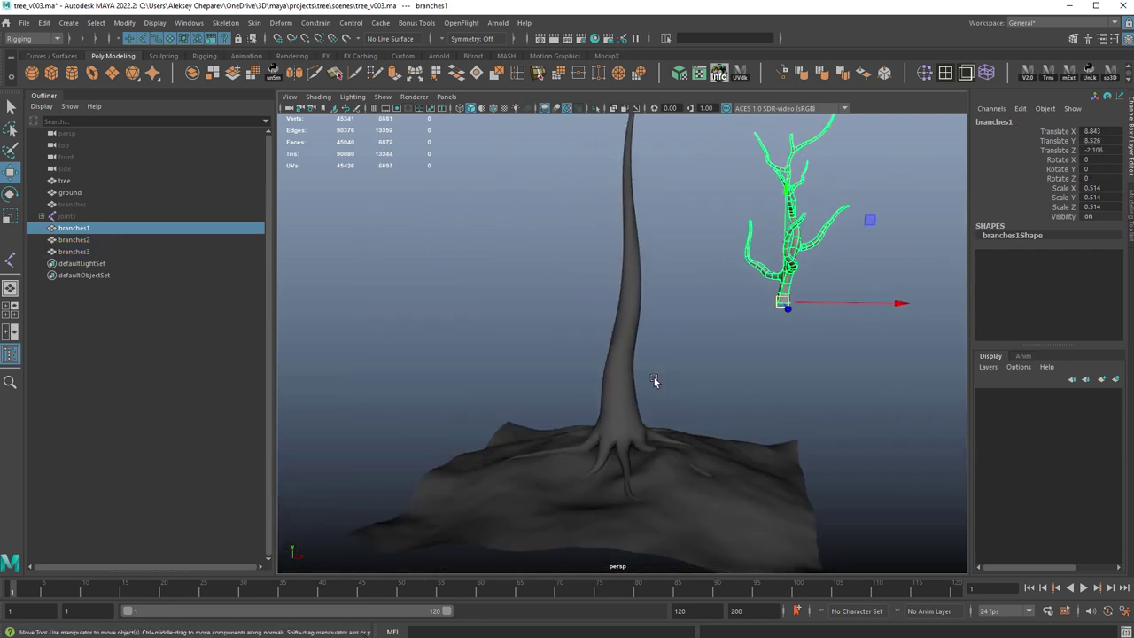
{"action": "key", "text": "v"}
{"action": "middle_click_drag", "start_coordinate": [624, 411], "coordinate": [622, 406]}
{"action": "right_click_drag", "start_coordinate": [797, 426], "coordinate": [709, 381], "text": "alt"}
{"action": "key", "text": "e"}
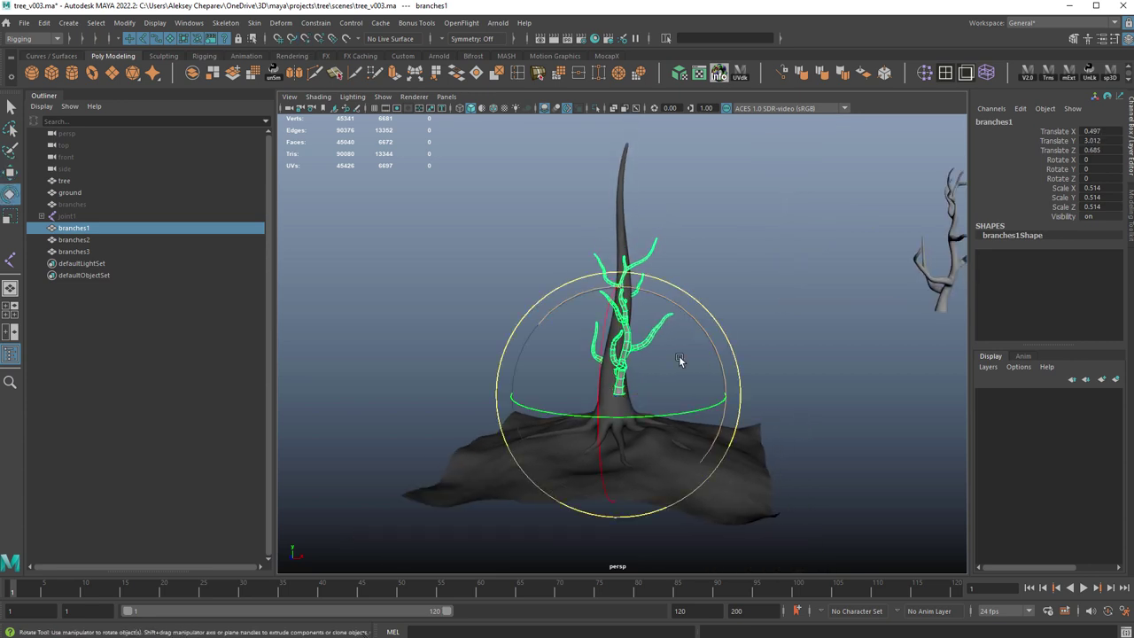
{"action": "left_click_drag", "start_coordinate": [670, 353], "coordinate": [675, 441]}
{"action": "mouse_move", "coordinate": [625, 369]}
{"action": "left_mouse_down"}
{"action": "mouse_move", "coordinate": [587, 382]}
{"action": "mouse_move", "coordinate": [615, 446]}
{"action": "mouse_move", "coordinate": [808, 420]}
{"action": "left_mouse_up"}
Step: Snap branches2 onto the opposite side of the trunk, slightly above branches1, and rotate it outward
{"action": "left_click", "coordinate": [739, 299]}
{"action": "key", "text": "w"}
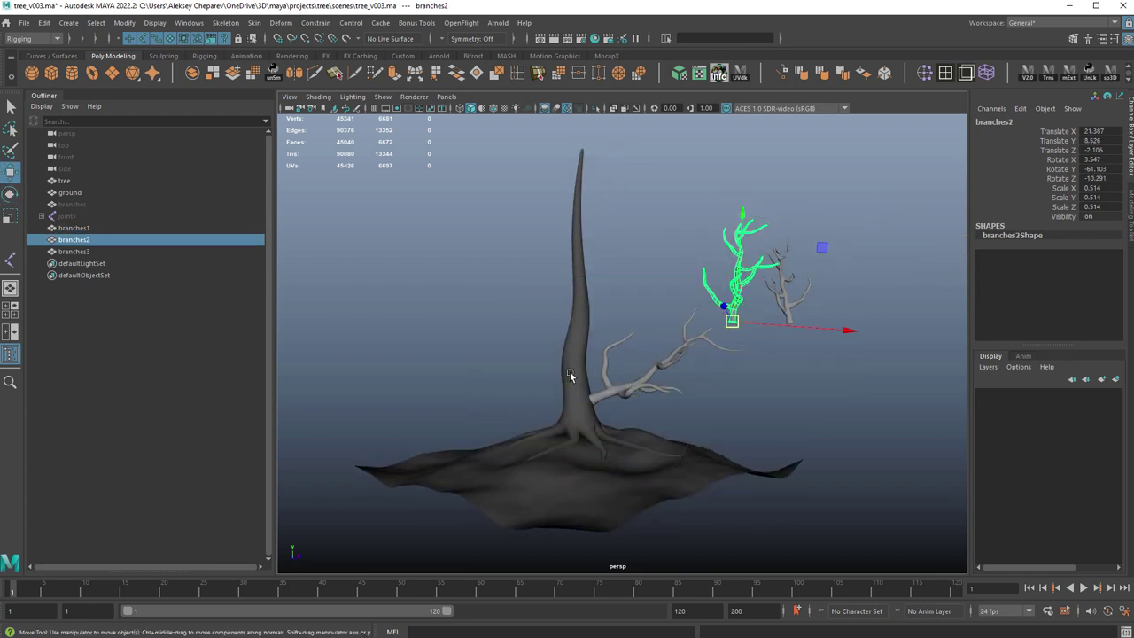
{"action": "key", "text": "v"}
{"action": "middle_click_drag", "start_coordinate": [570, 378], "coordinate": [563, 373]}
{"action": "key", "text": "e"}
{"action": "left_click_drag", "start_coordinate": [577, 297], "coordinate": [555, 355]}
Step: Snap branches3 onto the upper trunk and rotate it to point outward and upward
{"action": "left_click", "coordinate": [813, 307]}
{"action": "key", "text": "w"}
{"action": "key", "text": "v"}
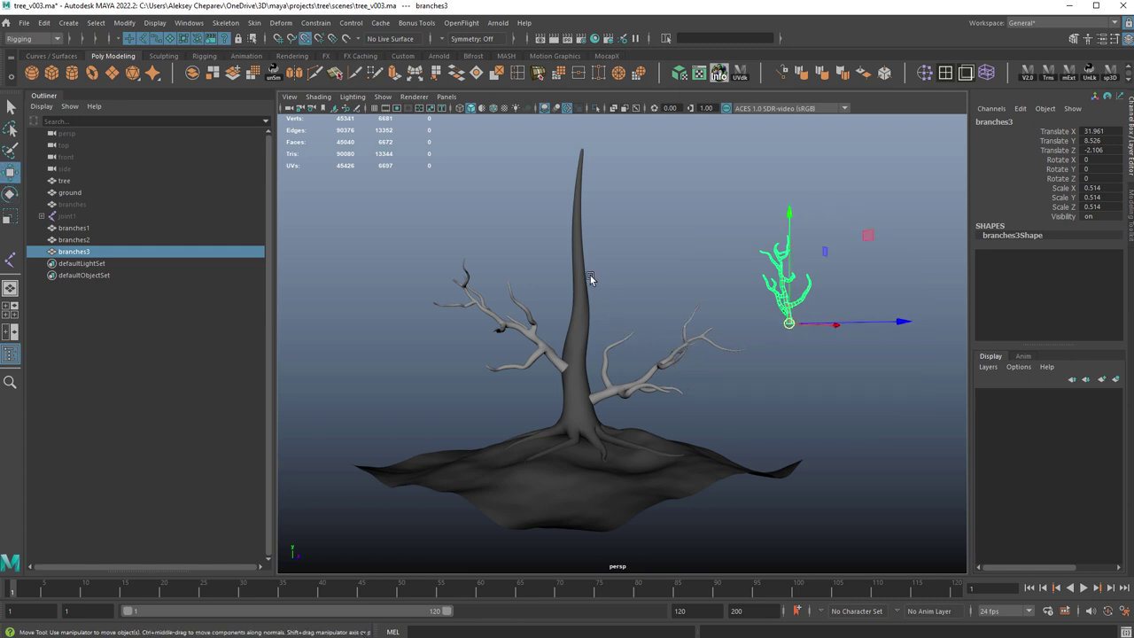
{"action": "key", "text": "e"}
{"action": "left_click_drag", "start_coordinate": [643, 267], "coordinate": [624, 304]}
{"action": "left_click_drag", "start_coordinate": [610, 217], "coordinate": [627, 327], "text": "alt"}
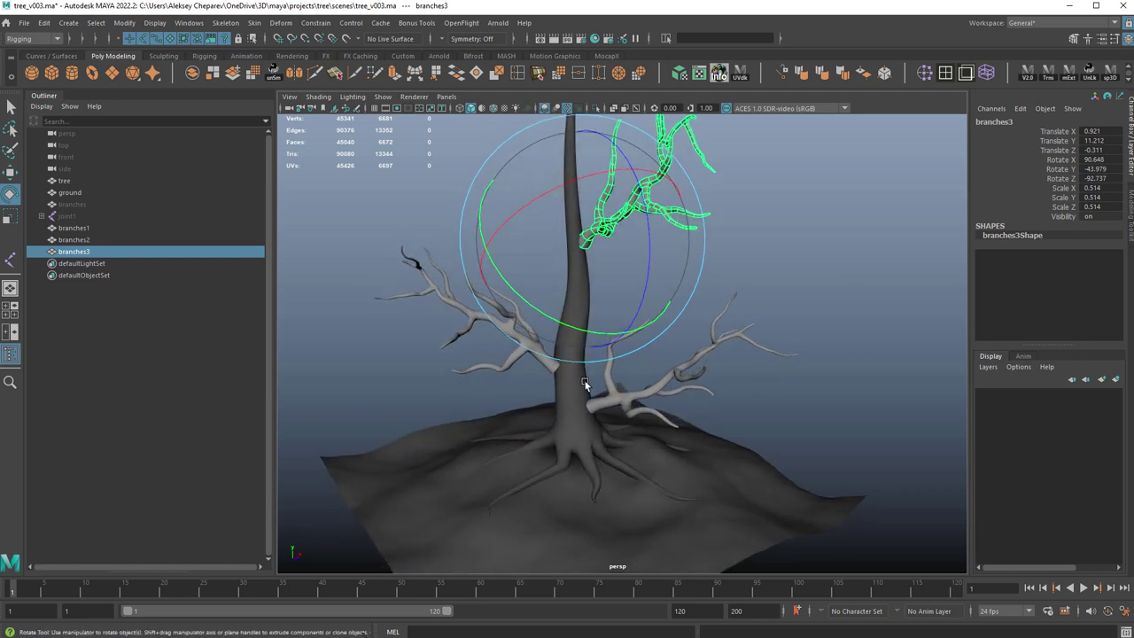
Step: Rotate branches2 around several axes to refine the direction in which it leaves the trunk
{"action": "key", "text": "q"}
{"action": "left_click", "coordinate": [521, 347]}
{"action": "key", "text": "e"}
{"action": "left_click_drag", "start_coordinate": [574, 429], "coordinate": [641, 397]}
{"action": "left_click_drag", "start_coordinate": [505, 279], "coordinate": [424, 305]}
{"action": "mouse_move", "coordinate": [545, 413]}
{"action": "left_mouse_down"}
{"action": "mouse_move", "coordinate": [521, 402]}
{"action": "mouse_move", "coordinate": [532, 409]}
{"action": "left_mouse_up"}
Step: Check how the branch bases meet the trunk, and scale branches2 up uniformly to 0.678
{"action": "right_click_drag", "start_coordinate": [614, 394], "coordinate": [754, 450], "text": "alt"}
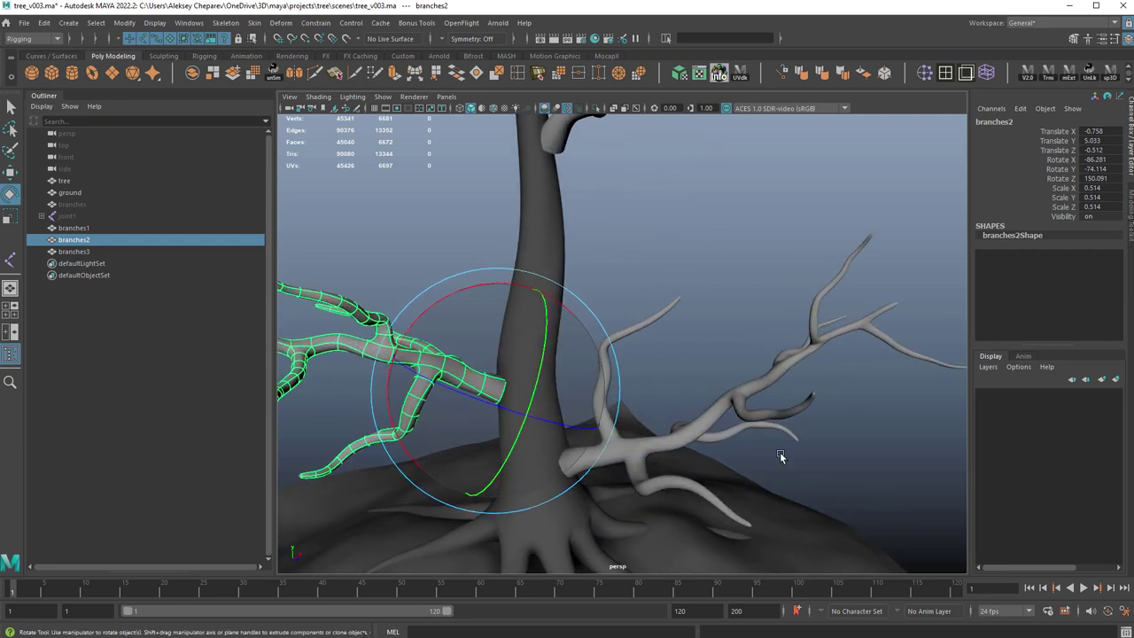
{"action": "left_click_drag", "start_coordinate": [754, 449], "coordinate": [696, 369], "text": "alt"}
{"action": "key", "text": "q"}
{"action": "left_click", "coordinate": [612, 357]}
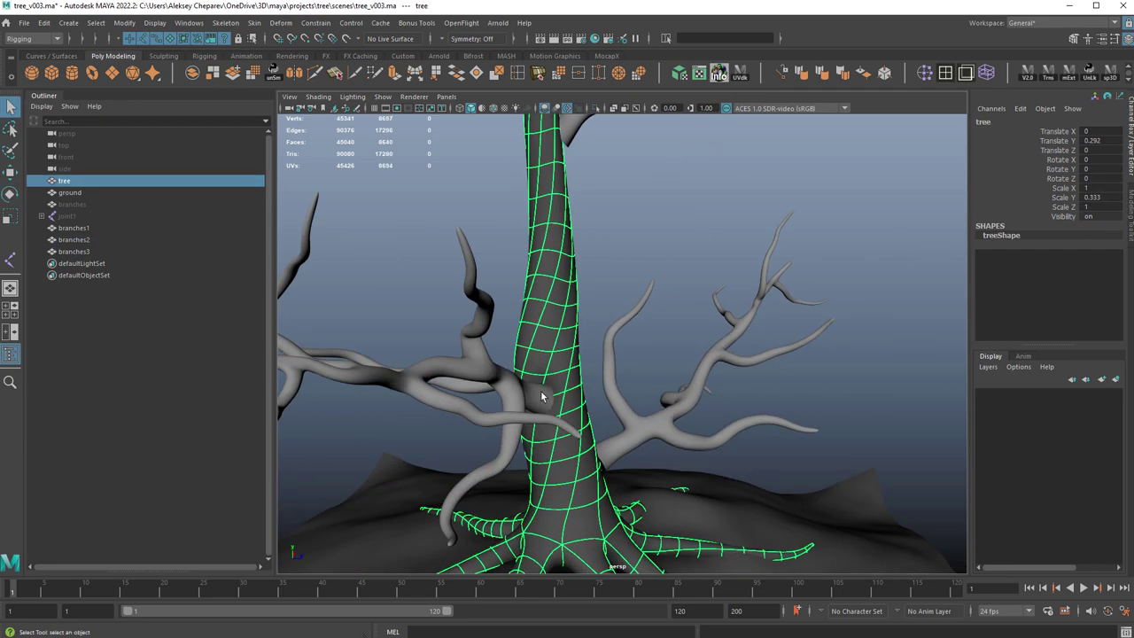
{"action": "left_click", "coordinate": [547, 396]}
{"action": "left_click_drag", "start_coordinate": [547, 396], "coordinate": [554, 408], "text": "alt"}
{"action": "right_click_drag", "start_coordinate": [554, 408], "coordinate": [626, 390], "text": "alt"}
{"action": "key", "text": "r"}
{"action": "middle_click_drag", "start_coordinate": [687, 403], "coordinate": [696, 405]}
{"action": "key", "text": "ctrl+z"}
{"action": "right_click_drag", "start_coordinate": [758, 432], "coordinate": [636, 398], "text": "alt"}
{"action": "left_click_drag", "start_coordinate": [636, 398], "coordinate": [656, 403], "text": "alt"}
{"action": "middle_click_drag", "start_coordinate": [679, 408], "coordinate": [782, 413]}
Step: Turn off the smooth preview on branches2 and snap its pivot to the branch's open base end
{"action": "key", "text": "1"}
{"action": "right_click_drag", "start_coordinate": [664, 344], "coordinate": [878, 364], "text": "alt"}
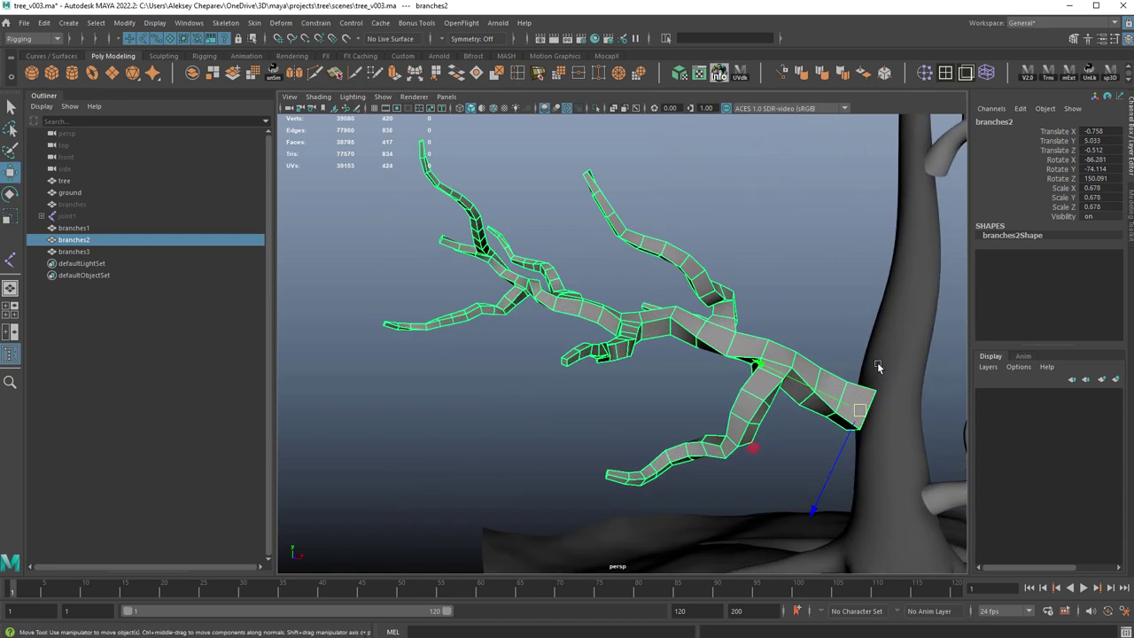
{"action": "left_click", "coordinate": [895, 371]}
{"action": "middle_click_drag", "start_coordinate": [896, 371], "coordinate": [726, 299], "text": "alt"}
{"action": "left_click_drag", "start_coordinate": [727, 299], "coordinate": [676, 302], "text": "alt"}
{"action": "left_click", "coordinate": [656, 294], "text": "shift"}
{"action": "left_click", "coordinate": [669, 305]}
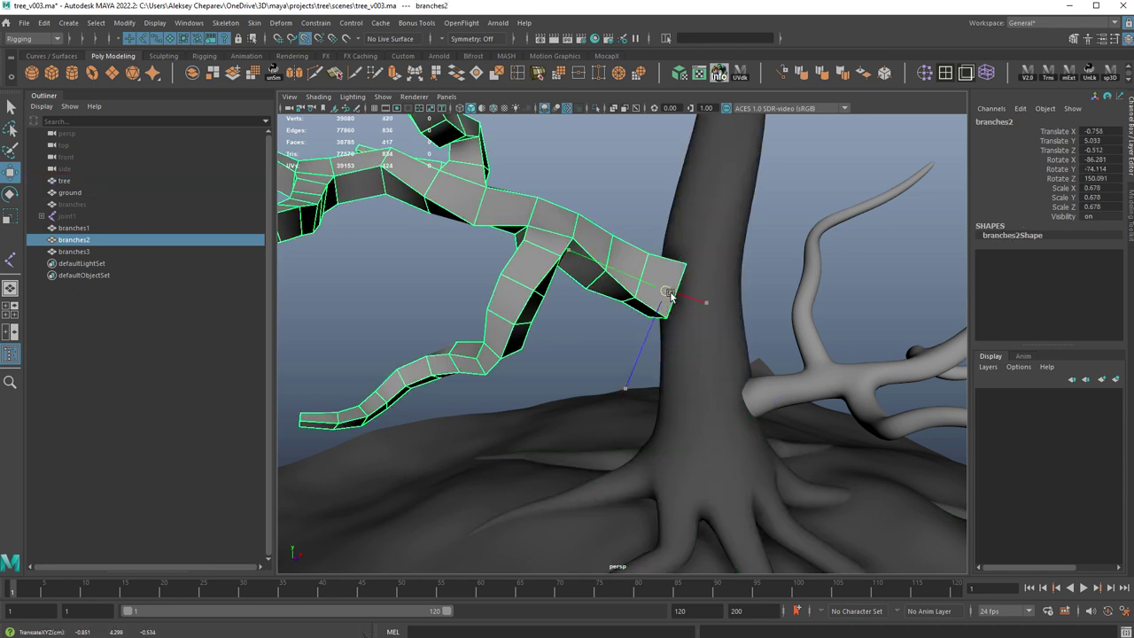
Step: Turn off the smooth preview on the tree trunk and compare its faces with the branch base
{"action": "left_click_drag", "start_coordinate": [706, 295], "coordinate": [737, 291], "text": "alt"}
{"action": "left_click", "coordinate": [747, 298]}
{"action": "right_click_drag", "start_coordinate": [678, 227], "coordinate": [677, 242]}
{"action": "key", "text": "1"}
{"action": "left_click_drag", "start_coordinate": [655, 298], "coordinate": [661, 217], "text": "alt"}
{"action": "right_click_drag", "start_coordinate": [700, 325], "coordinate": [595, 294], "text": "alt"}
{"action": "left_click_drag", "start_coordinate": [595, 294], "coordinate": [611, 306], "text": "alt"}
{"action": "right_click_drag", "start_coordinate": [612, 306], "coordinate": [659, 332], "text": "alt"}
{"action": "left_click_drag", "start_coordinate": [659, 331], "coordinate": [615, 327], "text": "alt"}
{"action": "right_click_drag", "start_coordinate": [615, 328], "coordinate": [665, 357], "text": "alt"}
Step: Scale branches2 to 0.539 and move it so its open base sits just off the trunk surface
{"action": "left_click", "coordinate": [625, 347]}
{"action": "left_click_drag", "start_coordinate": [664, 358], "coordinate": [622, 362], "text": "alt"}
{"action": "right_click_drag", "start_coordinate": [622, 363], "coordinate": [917, 434], "text": "alt"}
{"action": "key", "text": "q"}
{"action": "key", "text": "w"}
{"action": "middle_click_drag", "start_coordinate": [755, 402], "coordinate": [657, 393]}
{"action": "key", "text": "ctrl+z"}
{"action": "key", "text": "r"}
{"action": "left_click_drag", "start_coordinate": [656, 393], "coordinate": [691, 464], "text": "alt"}
{"action": "key", "text": "w"}
{"action": "middle_click_drag", "start_coordinate": [802, 401], "coordinate": [783, 412]}
{"action": "left_click_drag", "start_coordinate": [784, 414], "coordinate": [779, 365], "text": "alt"}
{"action": "middle_click_drag", "start_coordinate": [764, 391], "coordinate": [754, 397]}
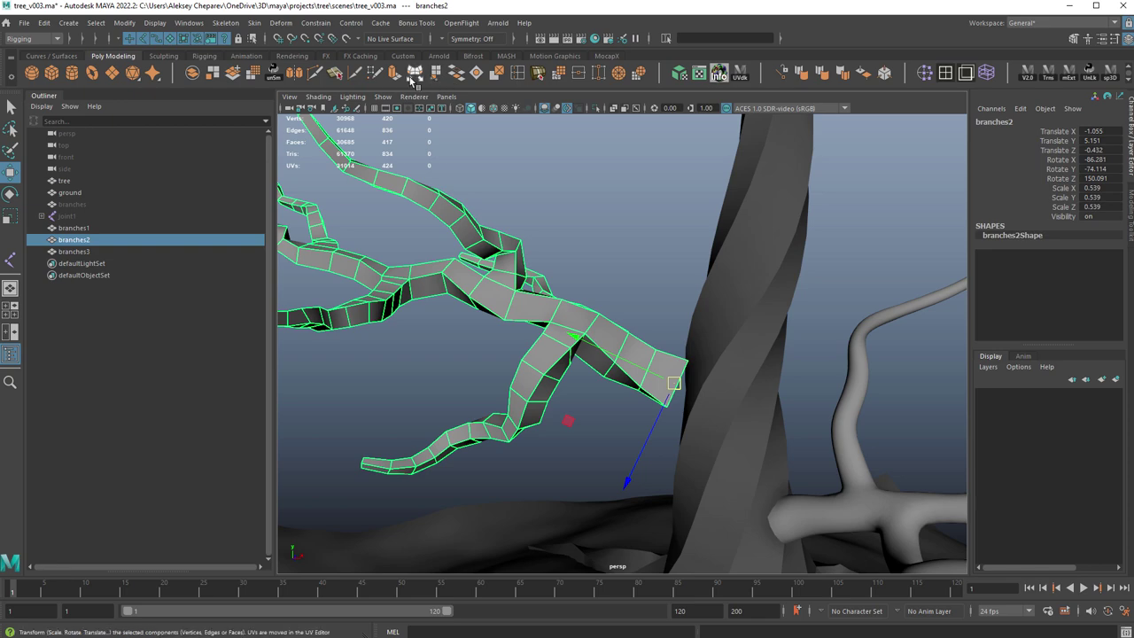
Step: Apply Smooth to the branches2 geometry and inspect its open base end beside the trunk
{"action": "key", "text": "3"}
{"action": "left_click", "coordinate": [656, 275]}
{"action": "left_click_drag", "start_coordinate": [648, 283], "coordinate": [635, 312], "text": "alt"}
{"action": "left_click", "coordinate": [669, 397]}
{"action": "left_click_drag", "start_coordinate": [669, 395], "coordinate": [656, 306], "text": "alt"}
{"action": "right_click_drag", "start_coordinate": [656, 307], "coordinate": [686, 381], "text": "alt"}
{"action": "middle_click_drag", "start_coordinate": [686, 381], "coordinate": [663, 301], "text": "alt"}
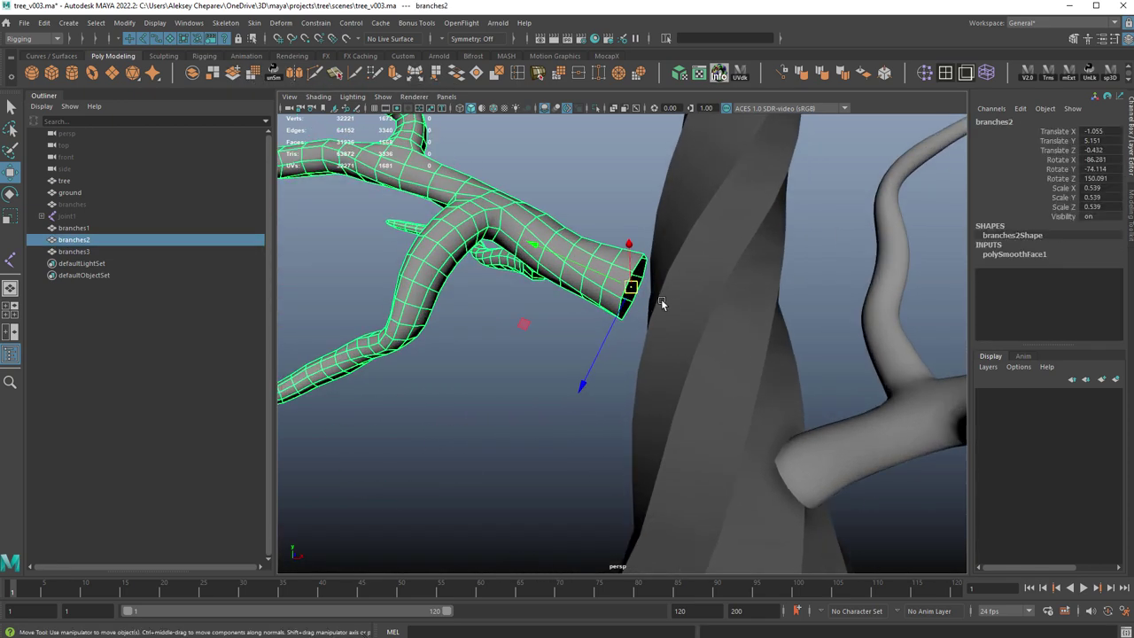
Step: Delete the four trunk faces opposite the open base of branches2, and return to object selection
{"action": "left_click", "coordinate": [677, 270]}
{"action": "left_click_drag", "start_coordinate": [677, 270], "coordinate": [690, 279], "text": "alt"}
{"action": "right_click_drag", "start_coordinate": [690, 279], "coordinate": [687, 592]}
{"action": "right_click_drag", "start_coordinate": [771, 589], "coordinate": [765, 613]}
{"action": "left_click", "coordinate": [535, 364]}
{"action": "middle_click_drag", "start_coordinate": [610, 305], "coordinate": [646, 368], "text": "alt"}
{"action": "left_click", "coordinate": [693, 347]}
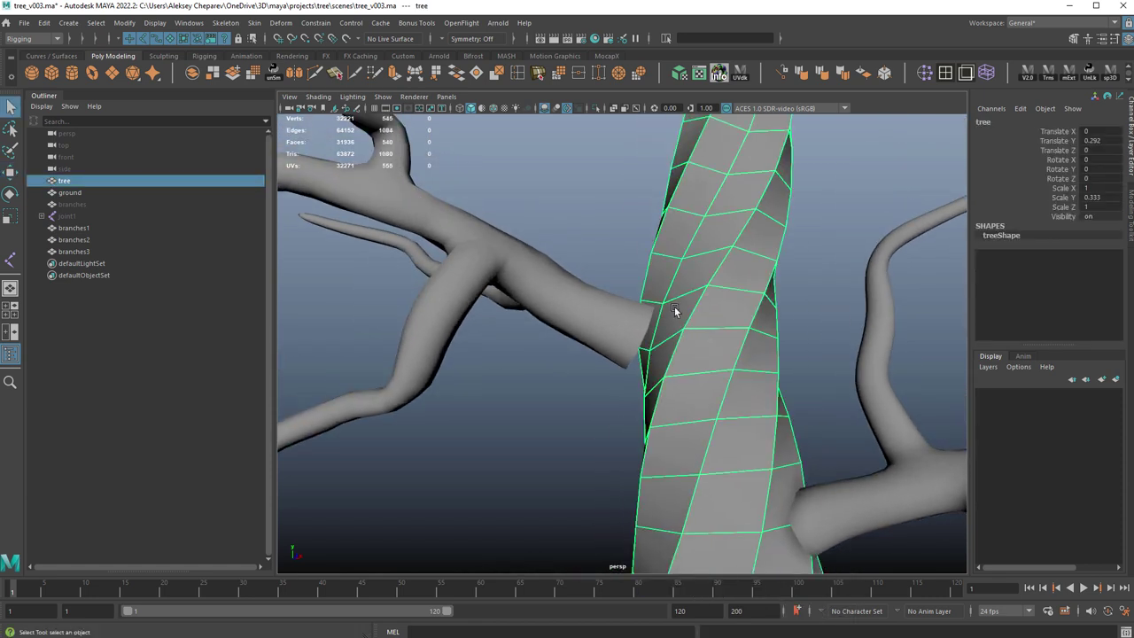
{"action": "right_click_drag", "start_coordinate": [675, 310], "coordinate": [672, 336]}
{"action": "left_click", "coordinate": [651, 336]}
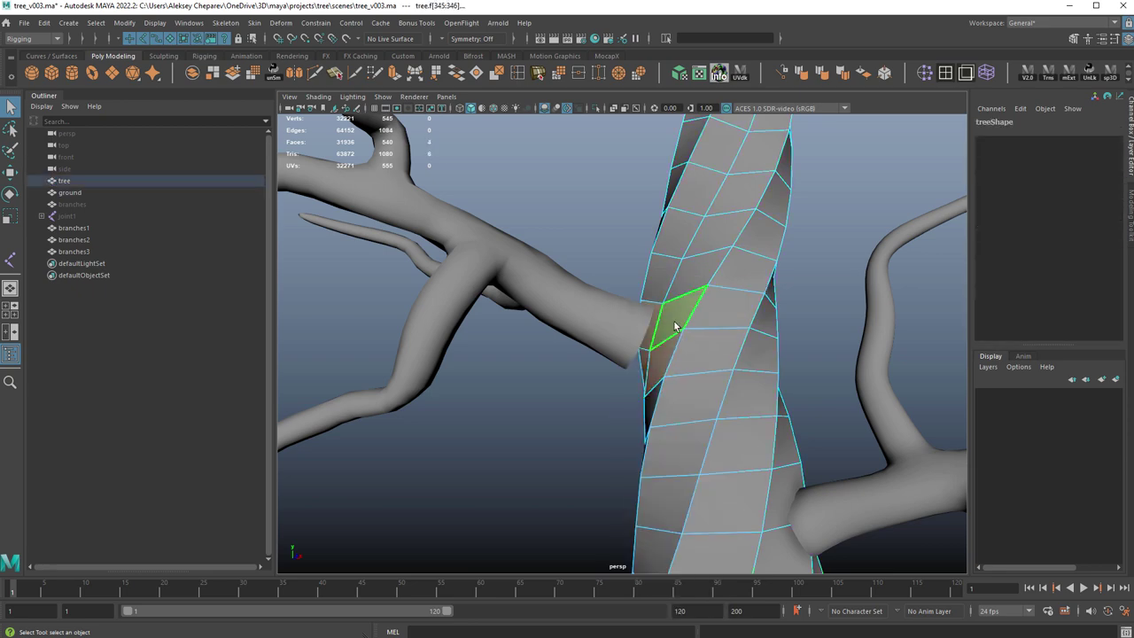
{"action": "key", "text": "Delete"}
{"action": "key", "text": "F8"}
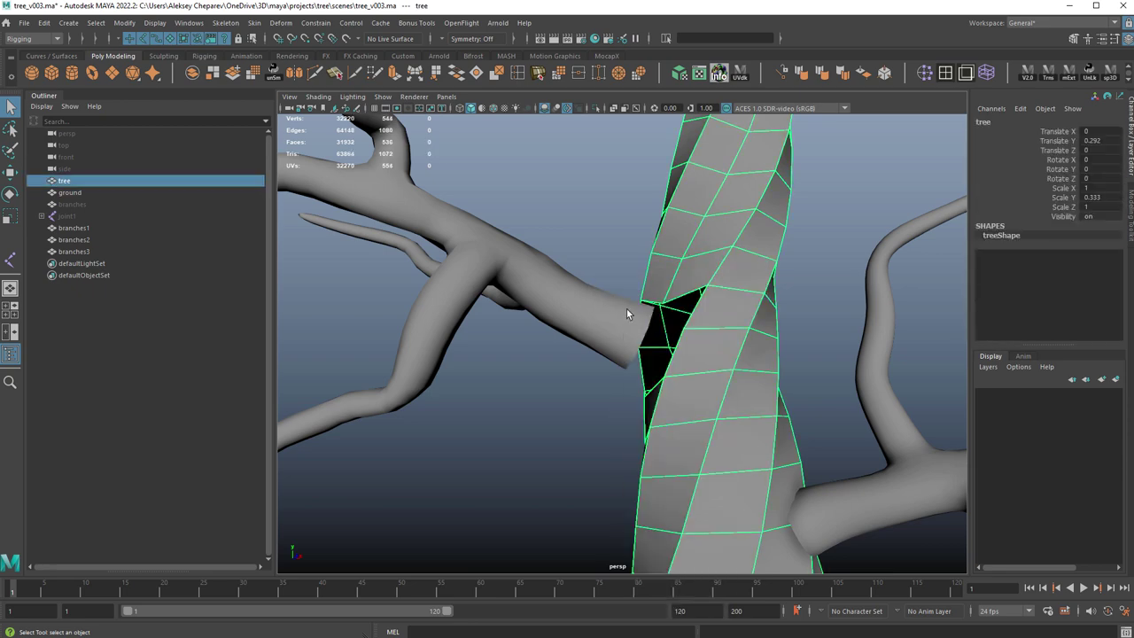
Step: Adjust the orientation of branches2 so its open base faces the hole in the trunk
{"action": "left_click", "coordinate": [623, 312]}
{"action": "left_click", "coordinate": [676, 275], "text": "shift"}
{"action": "left_click_drag", "start_coordinate": [673, 278], "coordinate": [832, 394], "text": "alt"}
{"action": "left_click", "coordinate": [650, 302]}
{"action": "key", "text": "w"}
{"action": "left_click", "coordinate": [707, 314], "text": "shift"}
{"action": "left_click", "coordinate": [493, 348]}
{"action": "key", "text": "e"}
{"action": "left_click_drag", "start_coordinate": [576, 379], "coordinate": [570, 325]}
{"action": "key", "text": "w"}
Step: Combine branches2 and the tree trunk into one mesh and delete its construction history
{"action": "left_click", "coordinate": [510, 230], "text": "shift"}
{"action": "left_click_drag", "start_coordinate": [510, 229], "coordinate": [557, 296], "text": "alt"}
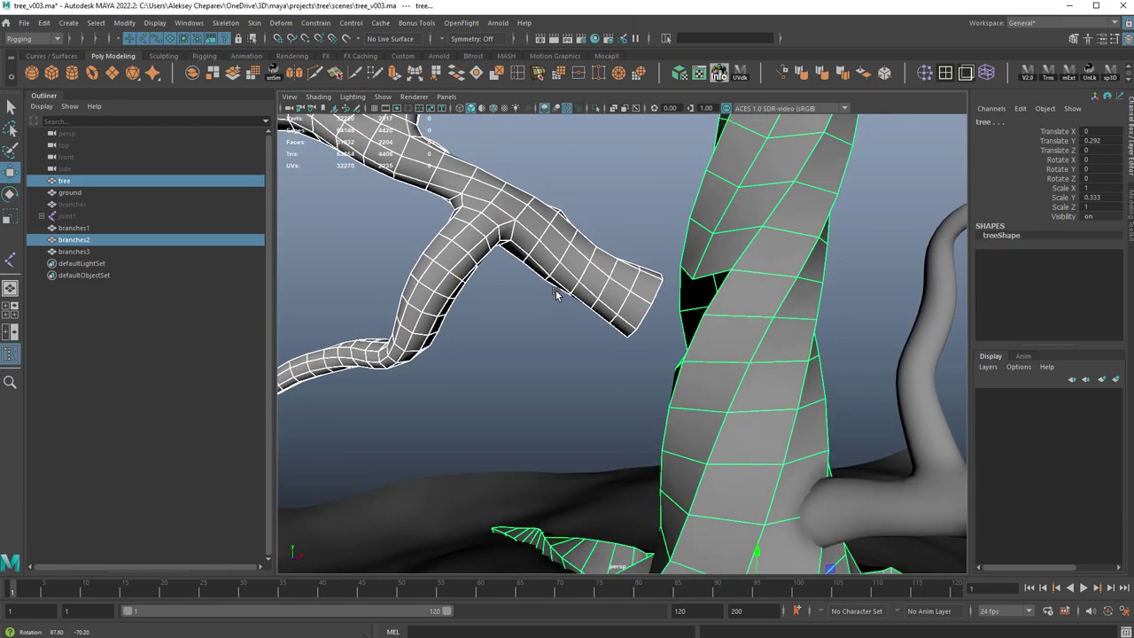
{"action": "left_click", "coordinate": [209, 81]}
{"action": "key", "text": "alt+shift+d"}
Step: Bridge the border edges of the branch base to those of the trunk hole with a Bridge Offset of 1
{"action": "left_click_drag", "start_coordinate": [570, 245], "coordinate": [623, 269], "text": "alt"}
{"action": "right_click_drag", "start_coordinate": [624, 285], "coordinate": [624, 264]}
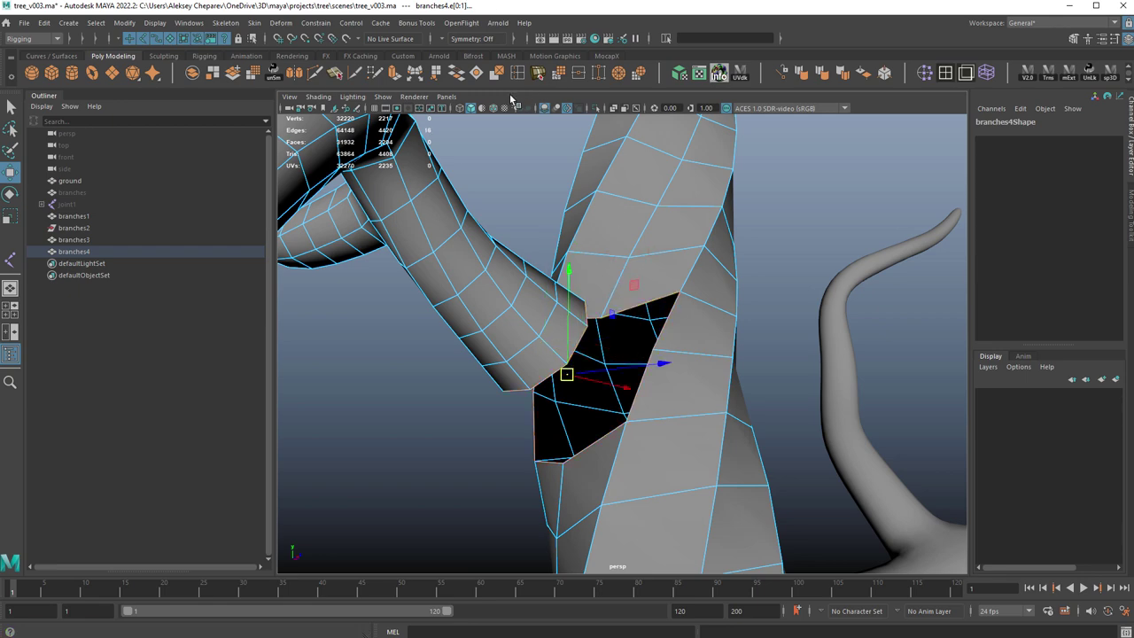
{"action": "left_click", "coordinate": [456, 74]}
{"action": "left_click_drag", "start_coordinate": [677, 307], "coordinate": [749, 370], "text": "alt"}
{"action": "right_click_drag", "start_coordinate": [749, 371], "coordinate": [577, 314], "text": "alt"}
{"action": "left_click_drag", "start_coordinate": [577, 313], "coordinate": [725, 319], "text": "alt"}
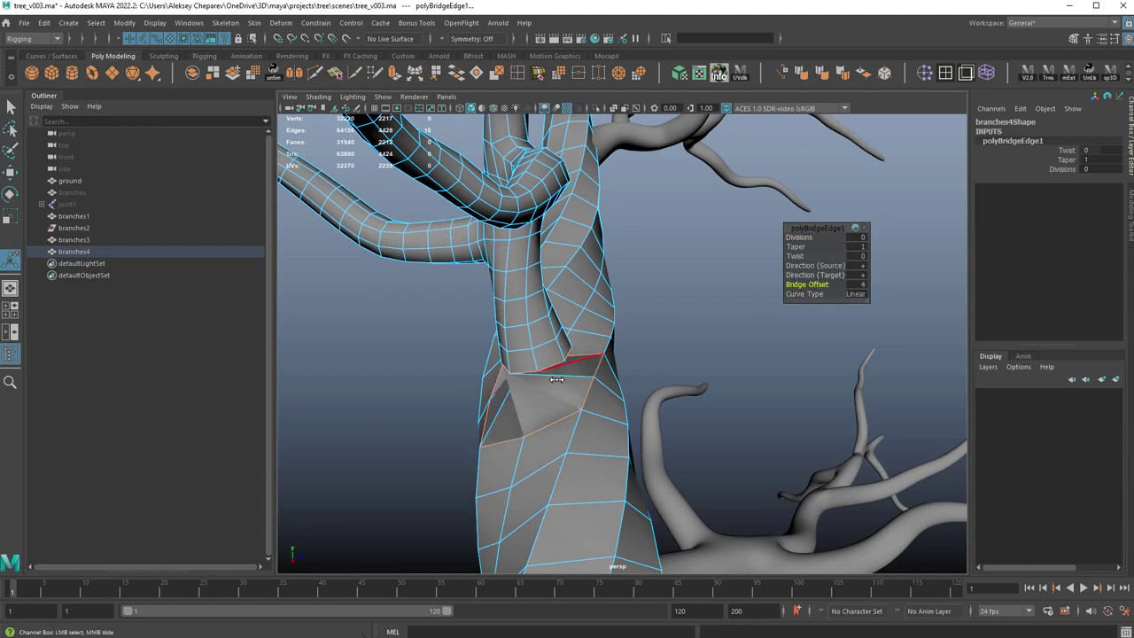
{"action": "middle_click_drag", "start_coordinate": [559, 379], "coordinate": [546, 385]}
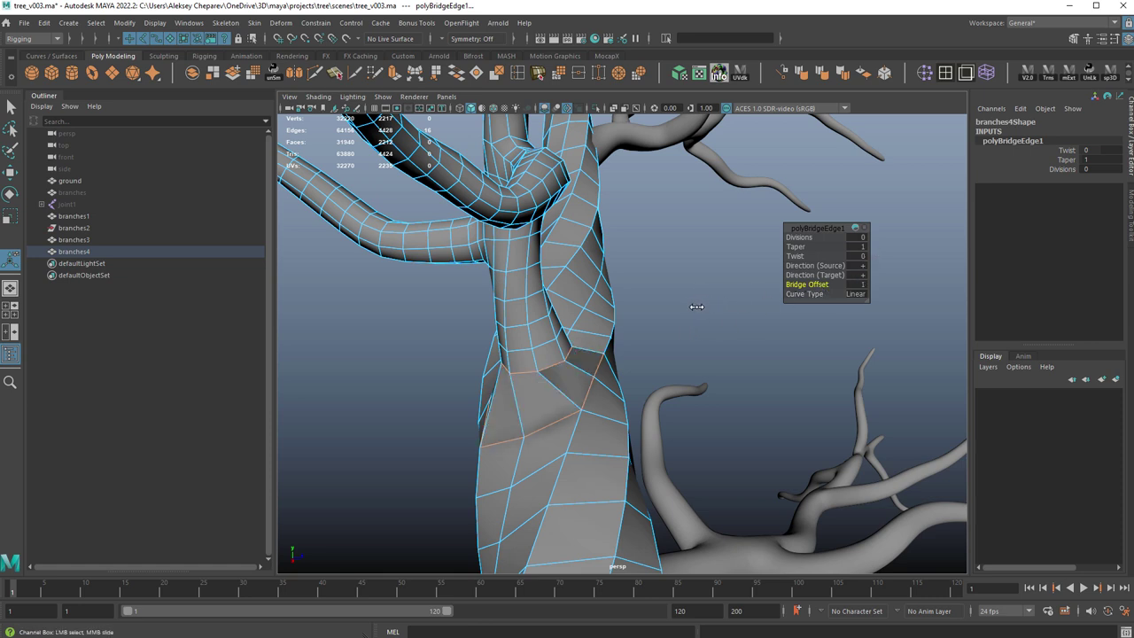
{"action": "left_click_drag", "start_coordinate": [618, 318], "coordinate": [546, 348], "text": "alt"}
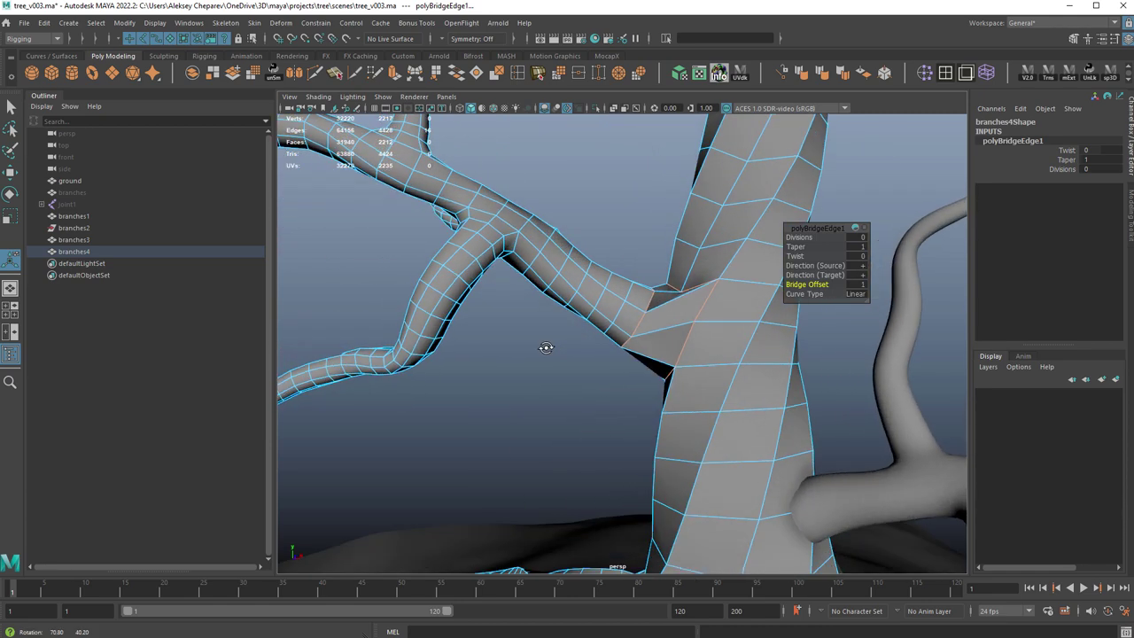
{"action": "key", "text": "q"}
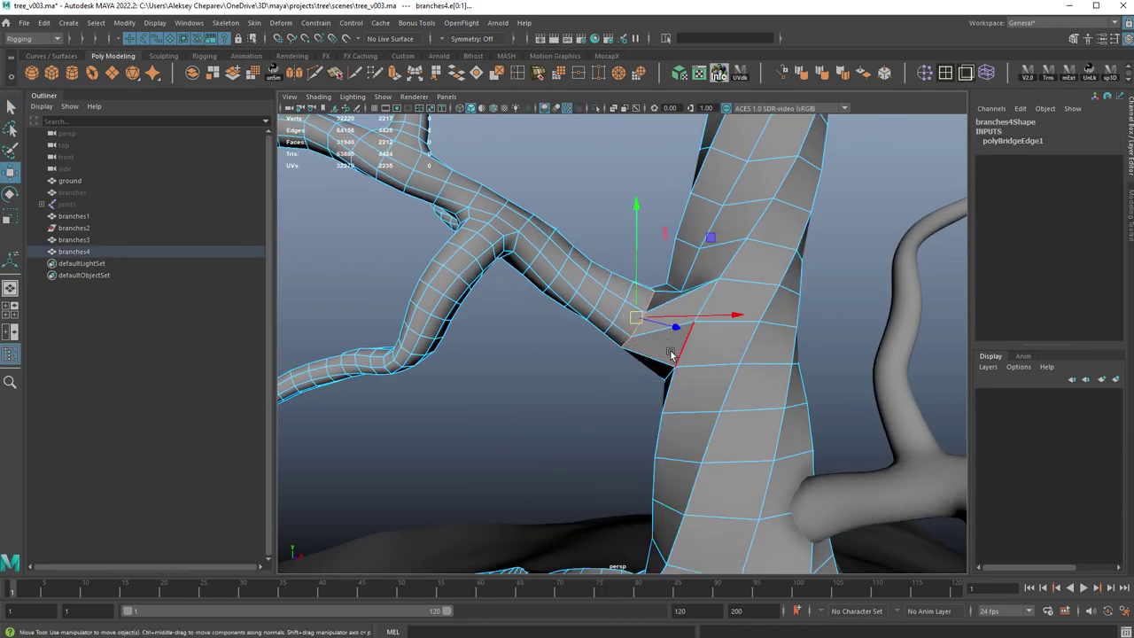
Step: Reposition edges and vertices around the bridged joint to even out its faces, and turn on smooth preview in object mode
{"action": "key", "text": "e"}
{"action": "key", "text": "q"}
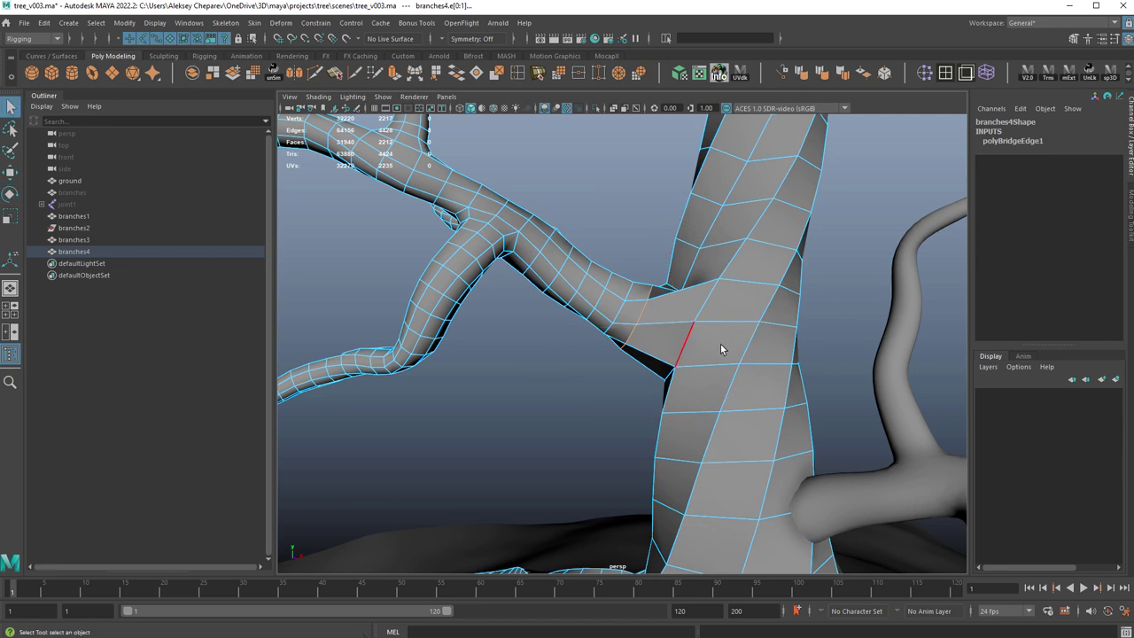
{"action": "left_click_drag", "start_coordinate": [719, 351], "coordinate": [657, 282], "text": "alt"}
{"action": "key", "text": "q"}
{"action": "right_click_drag", "start_coordinate": [652, 267], "coordinate": [612, 268]}
{"action": "left_click", "coordinate": [606, 265]}
{"action": "left_click_drag", "start_coordinate": [629, 343], "coordinate": [609, 328], "text": "alt"}
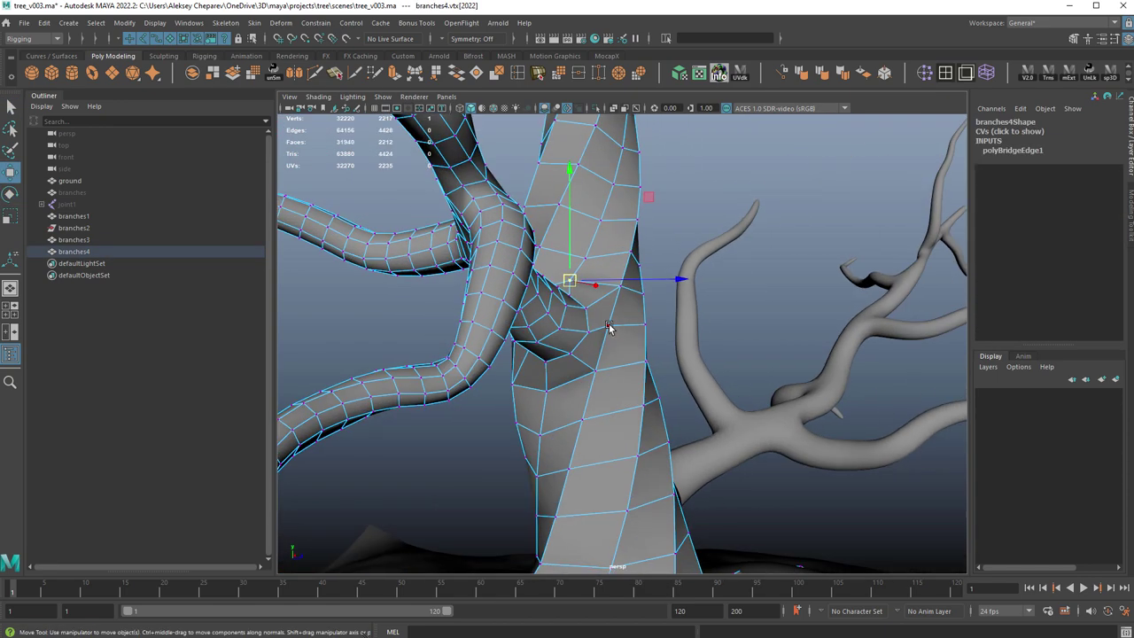
{"action": "mouse_move", "coordinate": [551, 398]}
{"action": "left_mouse_down", "text": "alt"}
{"action": "mouse_move", "coordinate": [567, 393]}
{"action": "mouse_move", "coordinate": [537, 392]}
{"action": "left_mouse_up", "text": "alt"}
{"action": "left_click_drag", "start_coordinate": [461, 370], "coordinate": [583, 335], "text": "alt"}
{"action": "right_click_drag", "start_coordinate": [583, 336], "coordinate": [611, 310]}
{"action": "key", "text": "3"}
Step: Inspect the smoothed joint and the remaining branches around the trunk from several angles
{"action": "left_click", "coordinate": [590, 266]}
{"action": "right_click_drag", "start_coordinate": [590, 265], "coordinate": [239, 285], "text": "alt"}
{"action": "left_click_drag", "start_coordinate": [310, 310], "coordinate": [581, 341], "text": "alt"}
{"action": "right_click_drag", "start_coordinate": [580, 342], "coordinate": [678, 333], "text": "alt"}
{"action": "left_click", "coordinate": [681, 315]}
{"action": "left_click_drag", "start_coordinate": [680, 316], "coordinate": [631, 338], "text": "alt"}
{"action": "left_click", "coordinate": [821, 283]}
{"action": "left_click_drag", "start_coordinate": [821, 284], "coordinate": [719, 301], "text": "alt"}
{"action": "right_click_drag", "start_coordinate": [718, 301], "coordinate": [576, 305], "text": "alt"}
{"action": "left_click_drag", "start_coordinate": [576, 306], "coordinate": [691, 367], "text": "alt"}
Step: Reposition branches1 beside the lower trunk and scale it to 0.629
{"action": "left_click", "coordinate": [699, 376]}
{"action": "right_click_drag", "start_coordinate": [592, 370], "coordinate": [869, 439], "text": "alt"}
{"action": "middle_click_drag", "start_coordinate": [869, 439], "coordinate": [795, 393], "text": "alt"}
{"action": "middle_click_drag", "start_coordinate": [763, 402], "coordinate": [780, 361]}
{"action": "key", "text": "r"}
{"action": "middle_click_drag", "start_coordinate": [724, 398], "coordinate": [975, 407]}
{"action": "key", "text": "w"}
{"action": "left_click", "coordinate": [629, 382]}
{"action": "left_click_drag", "start_coordinate": [694, 406], "coordinate": [759, 374], "text": "alt"}
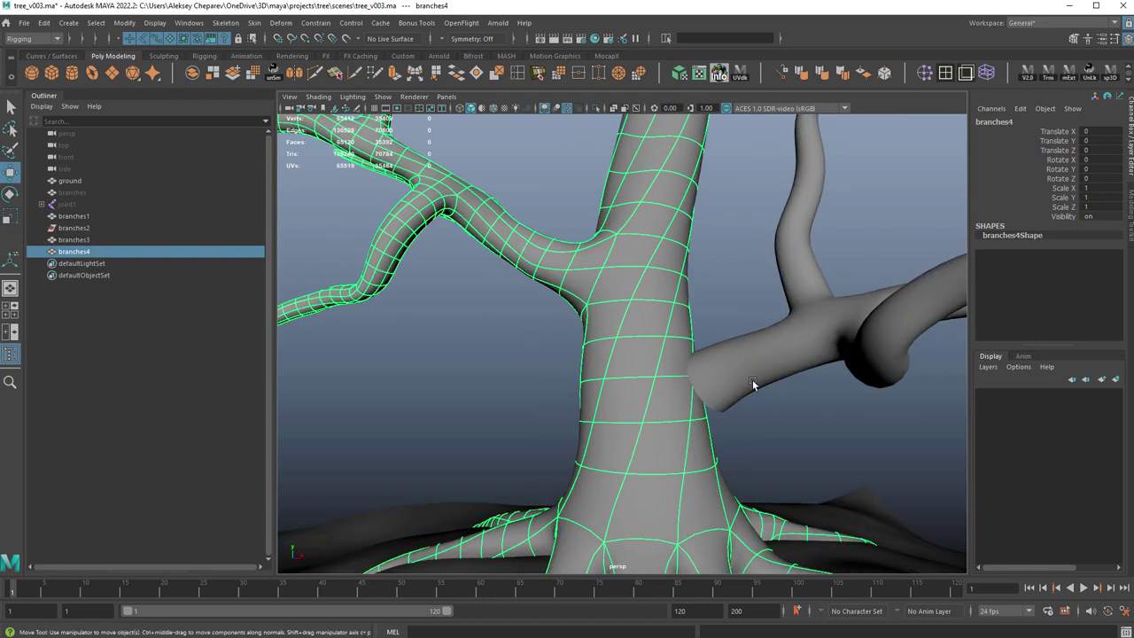
Step: Show wireframe on the shaded models and move branches1 so its open base sits just off the trunk
{"action": "left_click", "coordinate": [759, 374]}
{"action": "middle_click_drag", "start_coordinate": [785, 414], "coordinate": [633, 353]}
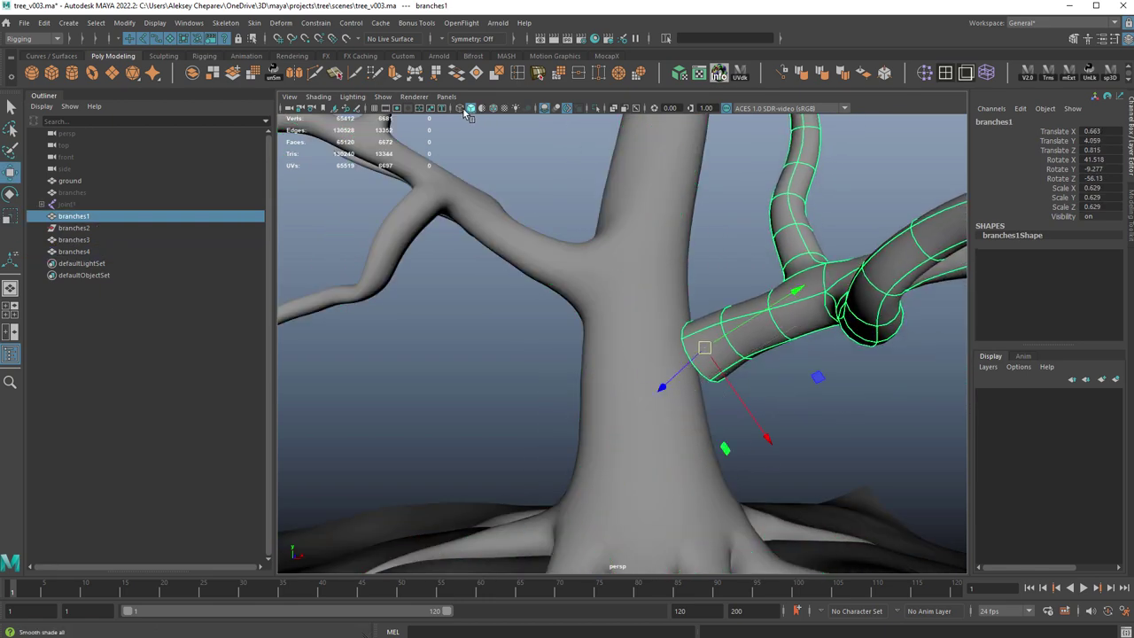
{"action": "left_click", "coordinate": [494, 109]}
{"action": "left_click_drag", "start_coordinate": [581, 276], "coordinate": [737, 374], "text": "alt"}
{"action": "middle_click_drag", "start_coordinate": [751, 399], "coordinate": [749, 415]}
{"action": "left_click_drag", "start_coordinate": [749, 415], "coordinate": [635, 375], "text": "alt"}
{"action": "middle_click_drag", "start_coordinate": [661, 374], "coordinate": [681, 379]}
{"action": "mouse_move", "coordinate": [681, 379]}
{"action": "left_mouse_down", "text": "alt"}
{"action": "mouse_move", "coordinate": [752, 405]}
{"action": "mouse_move", "coordinate": [678, 377]}
{"action": "left_mouse_up", "text": "alt"}
Step: Apply Smooth to branches1 and delete the trunk faces opposite its open base
{"action": "right_click_drag", "start_coordinate": [674, 364], "coordinate": [674, 395]}
{"action": "left_click", "coordinate": [672, 366]}
{"action": "left_click_drag", "start_coordinate": [632, 422], "coordinate": [694, 388], "text": "alt"}
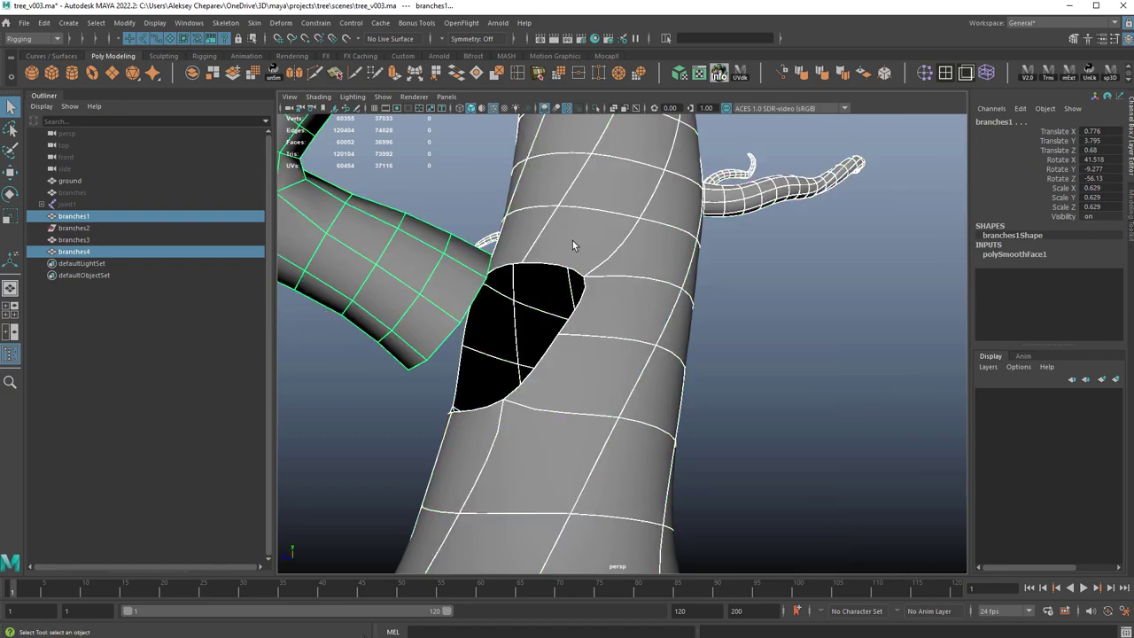
Step: Combine branches1 with the trunk mesh and bridge the border edges of the branch base and trunk hole
{"action": "left_click_drag", "start_coordinate": [573, 240], "coordinate": [646, 221], "text": "alt"}
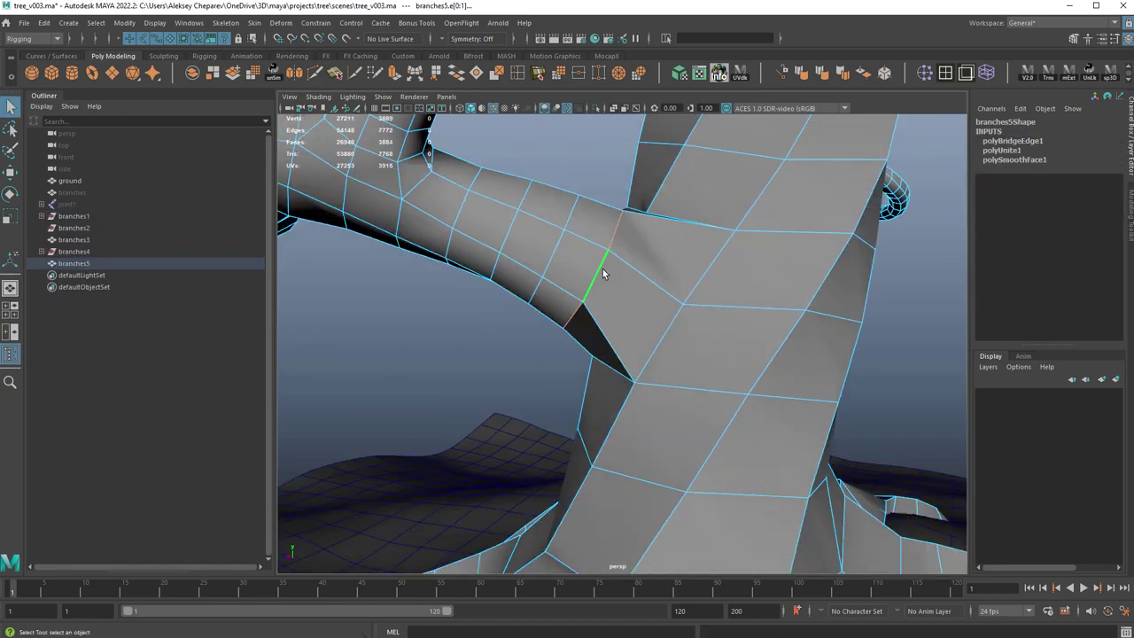
{"action": "left_click", "coordinate": [602, 269]}
{"action": "scroll", "coordinate": [568, 218], "scroll_direction": "up", "scroll_amount": 3}
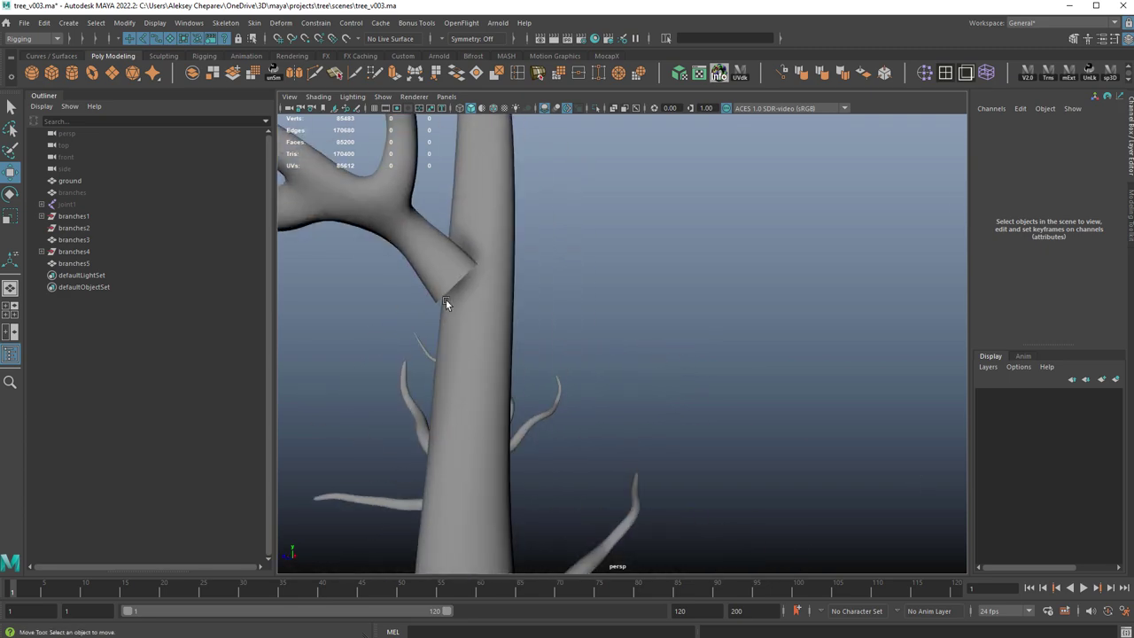
Step: Move branches3 to just off the upper trunk surface and scale it to 0.499
{"action": "left_click", "coordinate": [445, 299]}
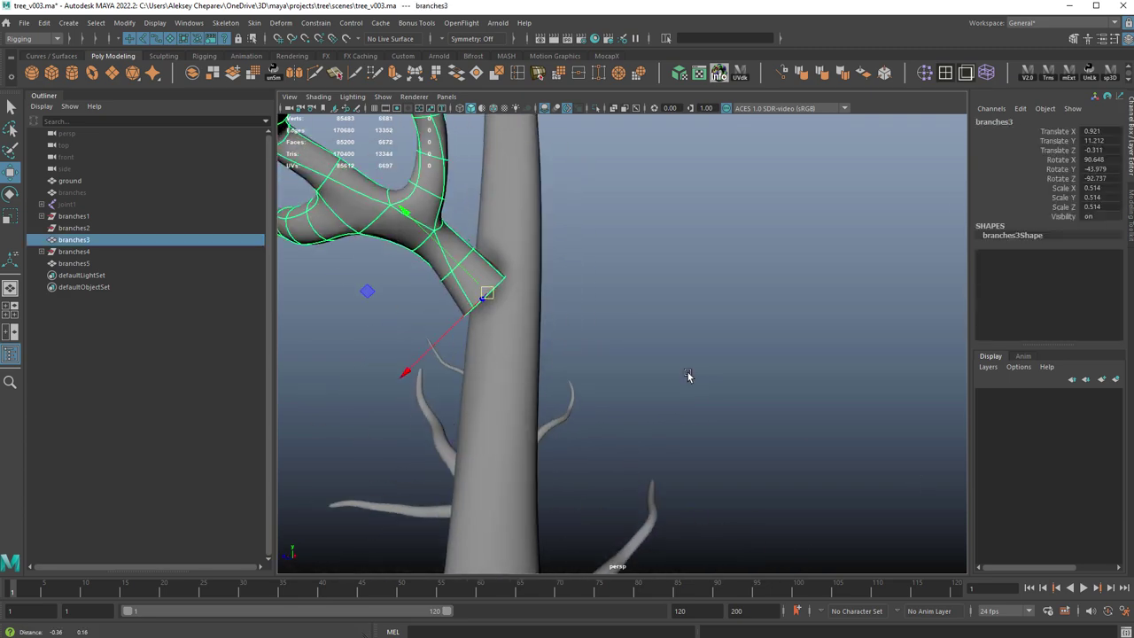
{"action": "left_click", "coordinate": [698, 397]}
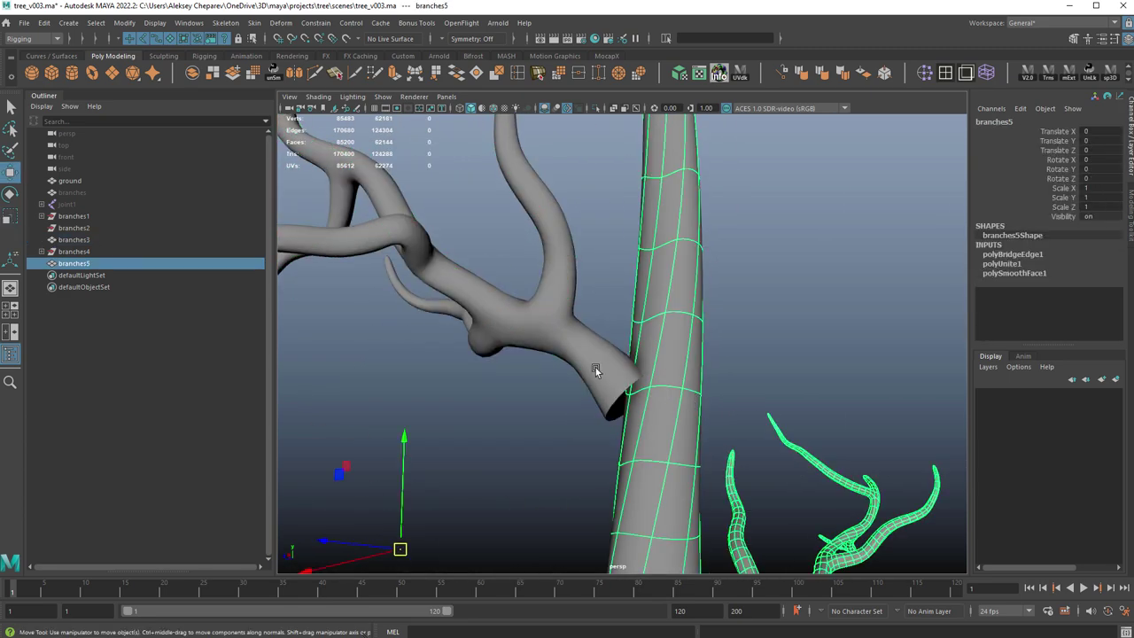
{"action": "left_click", "coordinate": [596, 371]}
{"action": "left_click_drag", "start_coordinate": [620, 433], "coordinate": [652, 441]}
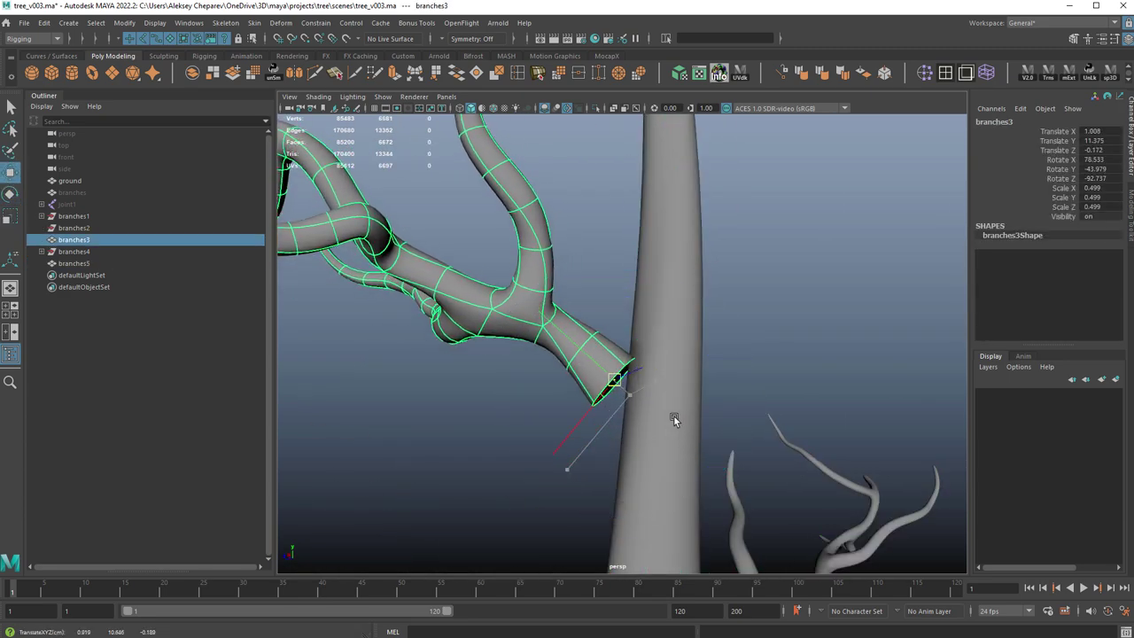
{"action": "middle_click_drag", "start_coordinate": [673, 417], "coordinate": [659, 395]}
Step: Rotate branches3 so it extends outward from the upper trunk, and fine-tune its position beside the surface
{"action": "key", "text": "e"}
{"action": "right_click_drag", "start_coordinate": [660, 394], "coordinate": [567, 372], "text": "alt"}
{"action": "middle_click_drag", "start_coordinate": [567, 373], "coordinate": [624, 380], "text": "alt"}
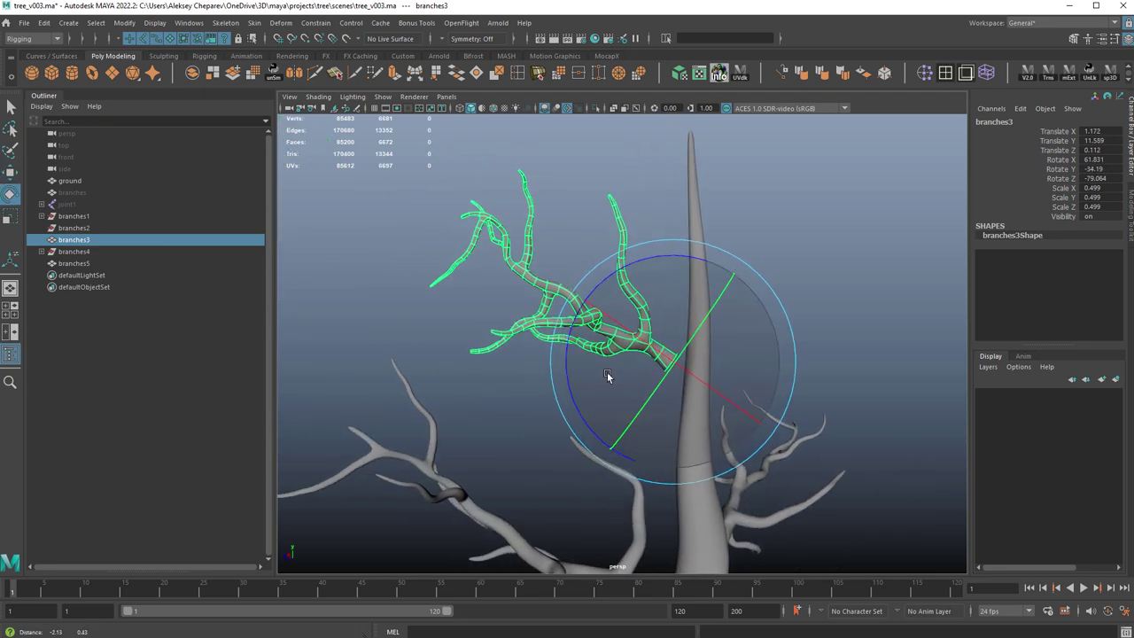
{"action": "left_click_drag", "start_coordinate": [624, 381], "coordinate": [742, 386], "text": "alt"}
{"action": "right_click_drag", "start_coordinate": [742, 386], "coordinate": [842, 383], "text": "alt"}
{"action": "key", "text": "w"}
{"action": "middle_click_drag", "start_coordinate": [842, 383], "coordinate": [813, 395]}
Step: Delete the upper trunk faces opposite branches3, combine both meshes, and adjust vertices around the hole
{"action": "left_click", "coordinate": [800, 335]}
{"action": "left_click_drag", "start_coordinate": [800, 334], "coordinate": [658, 279], "text": "alt"}
{"action": "left_click", "coordinate": [532, 266]}
{"action": "left_click", "coordinate": [523, 251]}
{"action": "left_click_drag", "start_coordinate": [654, 342], "coordinate": [676, 357], "text": "alt"}
{"action": "right_click_drag", "start_coordinate": [676, 357], "coordinate": [550, 259], "text": "alt"}
{"action": "key", "text": "e"}
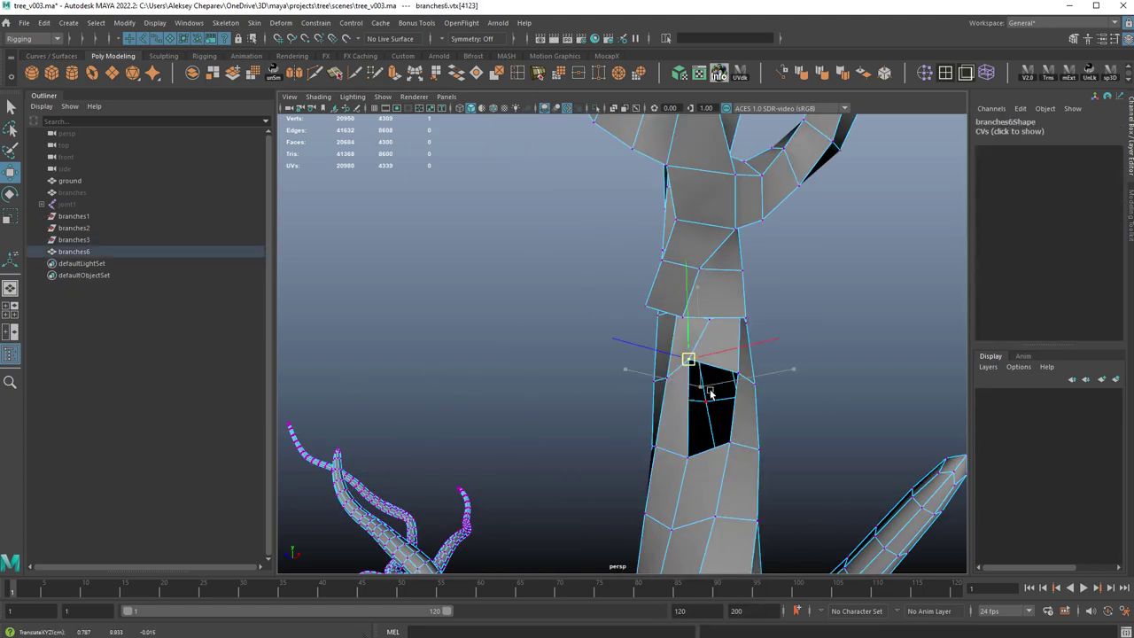
Step: Bridge the upper branch's open base to the trunk hole and check the joint in smooth preview
{"action": "right_click", "coordinate": [511, 301]}
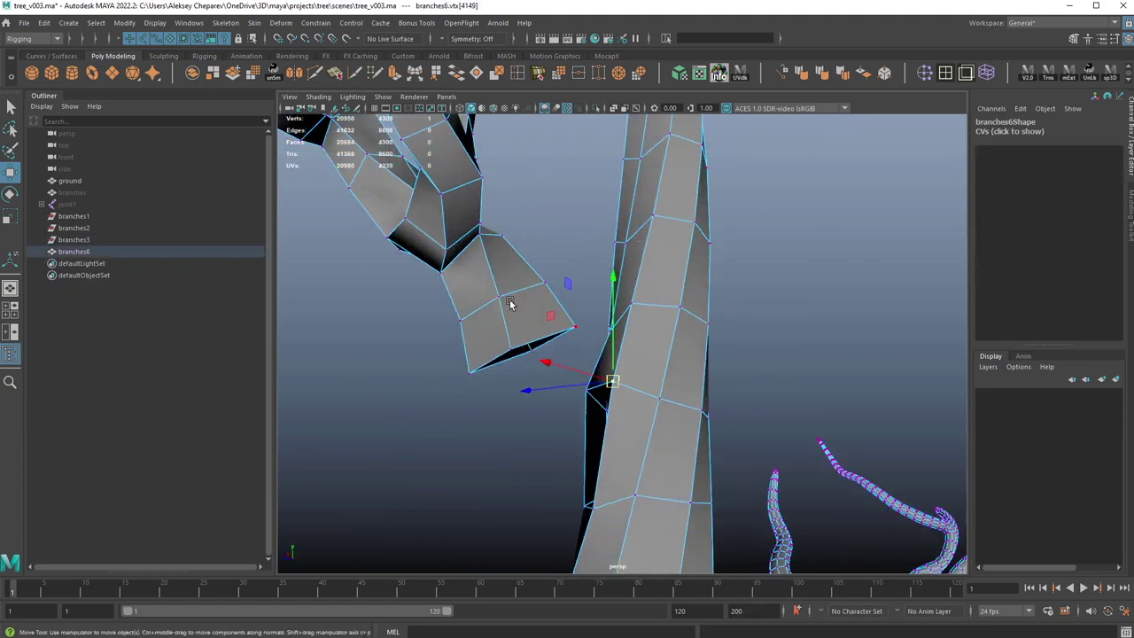
{"action": "right_click_drag", "start_coordinate": [510, 316], "coordinate": [511, 268]}
{"action": "right_click_drag", "start_coordinate": [698, 304], "coordinate": [641, 304]}
{"action": "left_click", "coordinate": [541, 304]}
{"action": "key", "text": "w"}
{"action": "left_click_drag", "start_coordinate": [541, 304], "coordinate": [658, 305], "text": "alt"}
{"action": "right_click_drag", "start_coordinate": [658, 306], "coordinate": [698, 271]}
{"action": "key", "text": "3"}
{"action": "key", "text": "1"}
Step: Refine the vertices around the upper branch joint and compare the tree with and without smooth preview
{"action": "left_click_drag", "start_coordinate": [698, 270], "coordinate": [780, 292], "text": "alt"}
{"action": "right_click_drag", "start_coordinate": [779, 313], "coordinate": [735, 313]}
{"action": "left_click_drag", "start_coordinate": [750, 314], "coordinate": [646, 362], "text": "alt"}
{"action": "right_click_drag", "start_coordinate": [646, 363], "coordinate": [687, 323]}
{"action": "key", "text": "3"}
{"action": "left_click", "coordinate": [531, 298]}
{"action": "right_click_drag", "start_coordinate": [587, 299], "coordinate": [784, 472], "text": "alt"}
{"action": "left_click", "coordinate": [699, 319]}
{"action": "middle_click_drag", "start_coordinate": [783, 473], "coordinate": [785, 390], "text": "alt"}
{"action": "middle_click_drag", "start_coordinate": [736, 333], "coordinate": [701, 287], "text": "alt"}
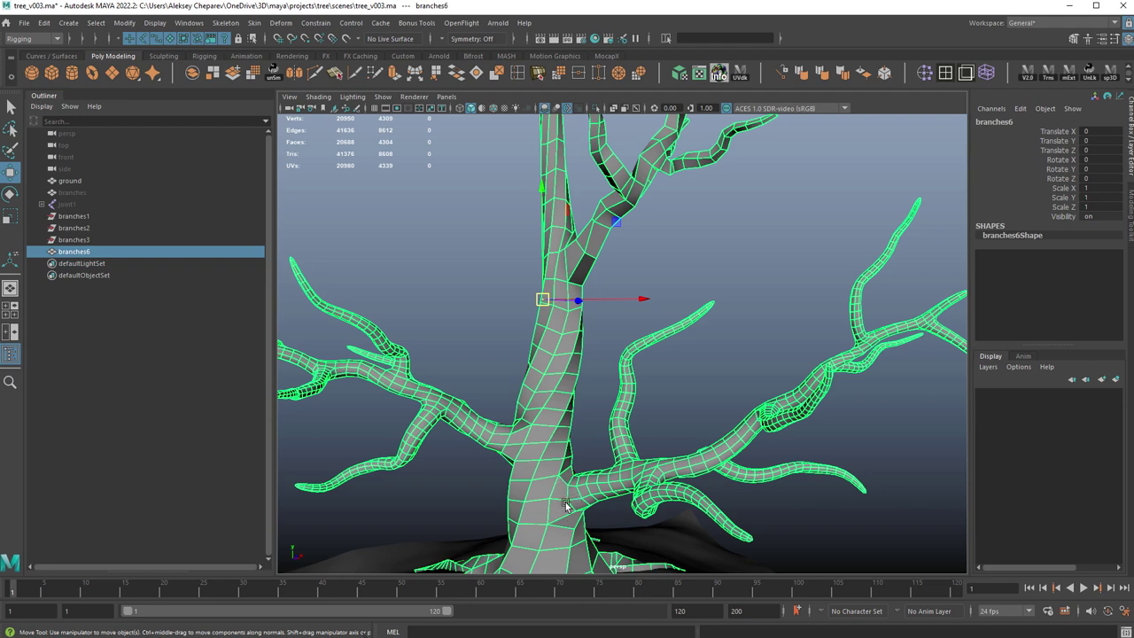
Step: Apply Soften Edge to the combined tree mesh branches6
{"action": "right_click_drag", "start_coordinate": [565, 520], "coordinate": [564, 376], "text": "alt"}
{"action": "left_click_drag", "start_coordinate": [670, 275], "coordinate": [808, 124], "text": "alt"}
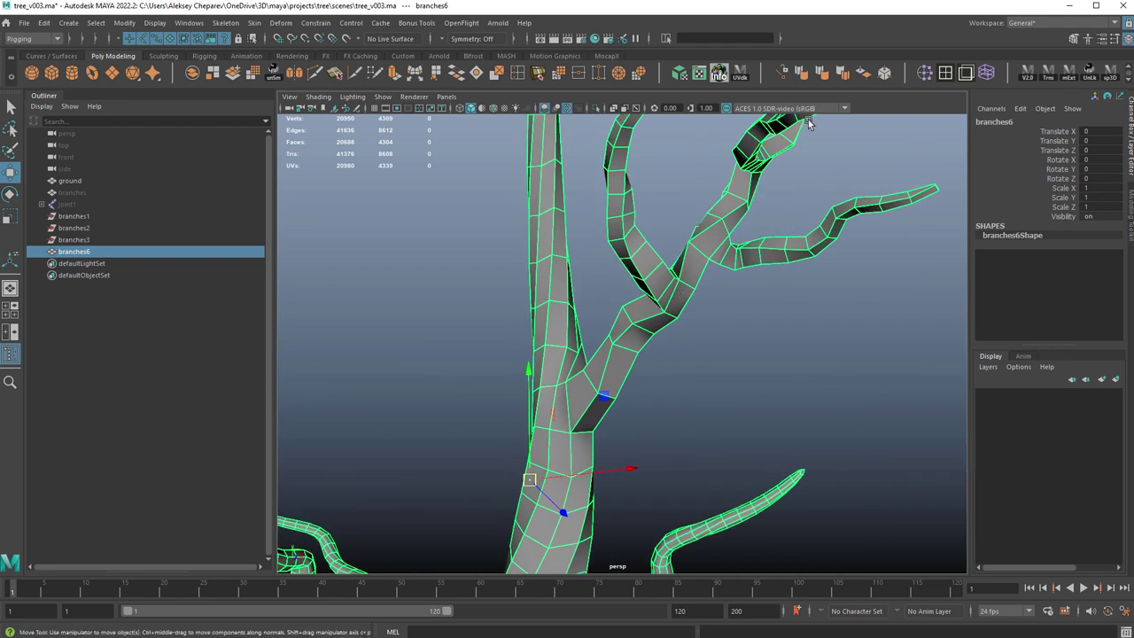
{"action": "left_click", "coordinate": [822, 74]}
{"action": "left_click", "coordinate": [839, 129]}
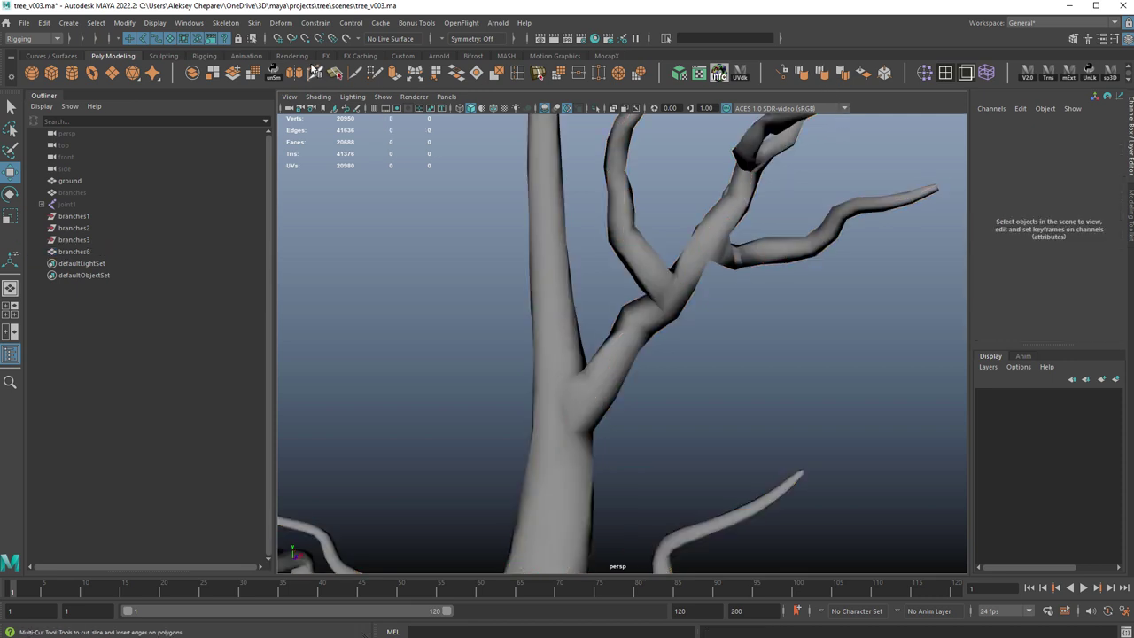
{"action": "left_click", "coordinate": [226, 23]}
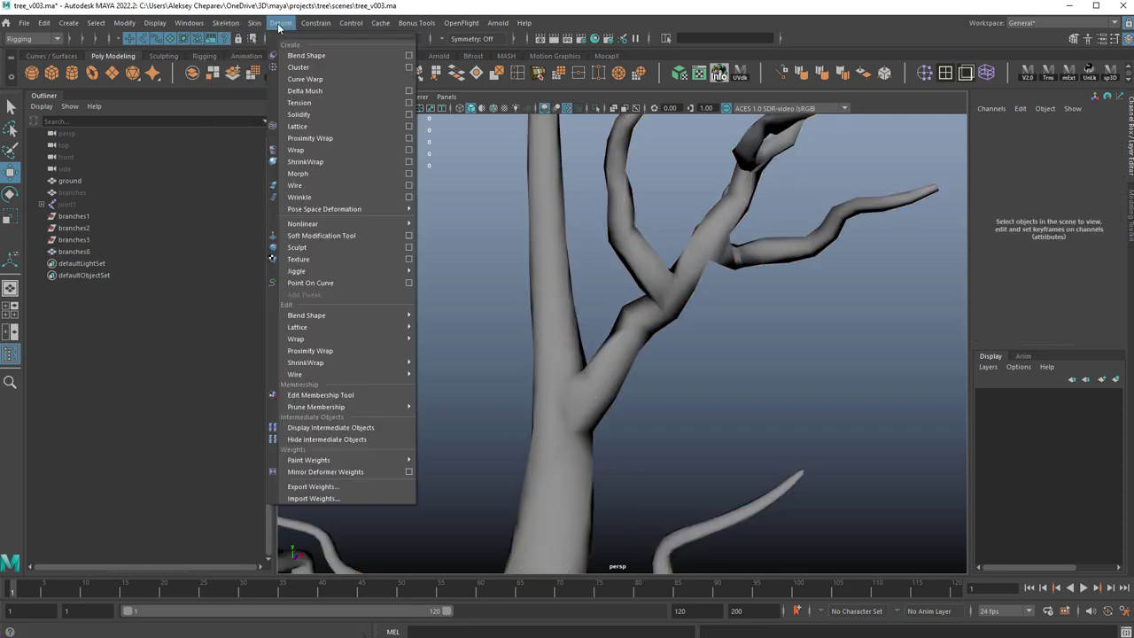
{"action": "left_click", "coordinate": [59, 39]}
{"action": "left_click", "coordinate": [41, 53]}
{"action": "left_click", "coordinate": [342, 23]}
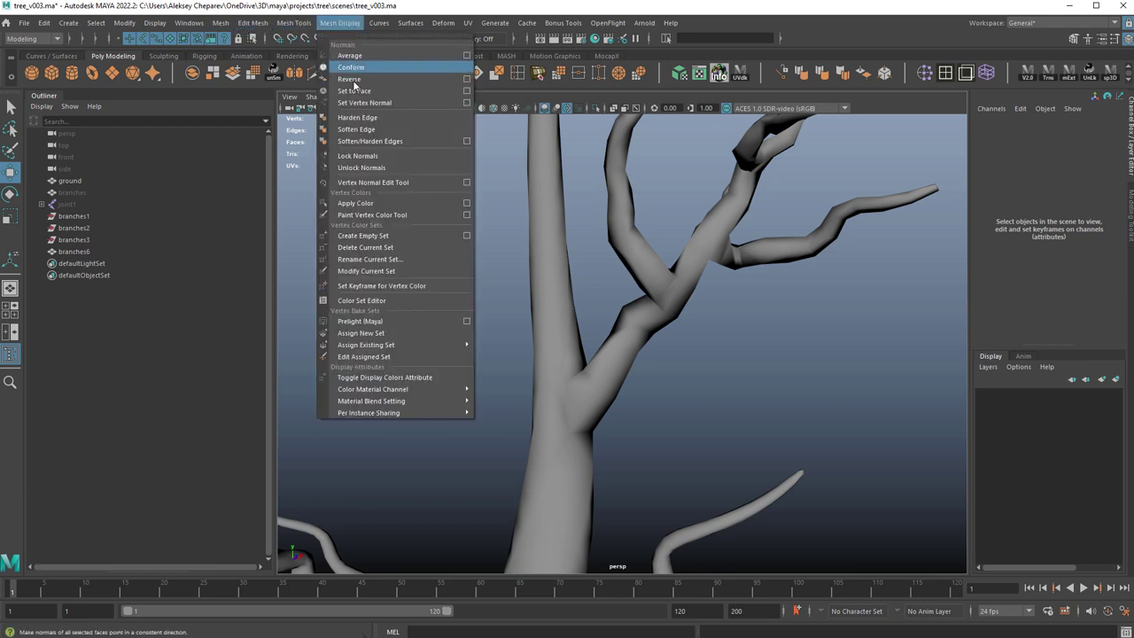
{"action": "left_click", "coordinate": [366, 131]}
{"action": "left_click", "coordinate": [642, 233]}
{"action": "left_click", "coordinate": [772, 337]}
Step: Turn on smooth preview for the combined tree and inspect its branches and joints from several angles
{"action": "scroll", "coordinate": [818, 372], "scroll_direction": "down", "scroll_amount": 6}
{"action": "left_click_drag", "start_coordinate": [611, 246], "coordinate": [678, 264]}
{"action": "key", "text": "3"}
{"action": "left_click", "coordinate": [709, 267]}
{"action": "right_click_drag", "start_coordinate": [709, 267], "coordinate": [565, 238], "text": "alt"}
{"action": "left_click_drag", "start_coordinate": [564, 239], "coordinate": [532, 257], "text": "alt"}
{"action": "right_click_drag", "start_coordinate": [532, 257], "coordinate": [714, 294], "text": "alt"}
{"action": "left_click_drag", "start_coordinate": [714, 293], "coordinate": [709, 324], "text": "alt"}
{"action": "middle_click_drag", "start_coordinate": [709, 324], "coordinate": [631, 304], "text": "alt"}
{"action": "right_click_drag", "start_coordinate": [631, 305], "coordinate": [765, 319], "text": "alt"}
{"action": "left_click_drag", "start_coordinate": [765, 319], "coordinate": [752, 274], "text": "alt"}
{"action": "scroll", "coordinate": [751, 275], "scroll_direction": "down", "scroll_amount": 5}
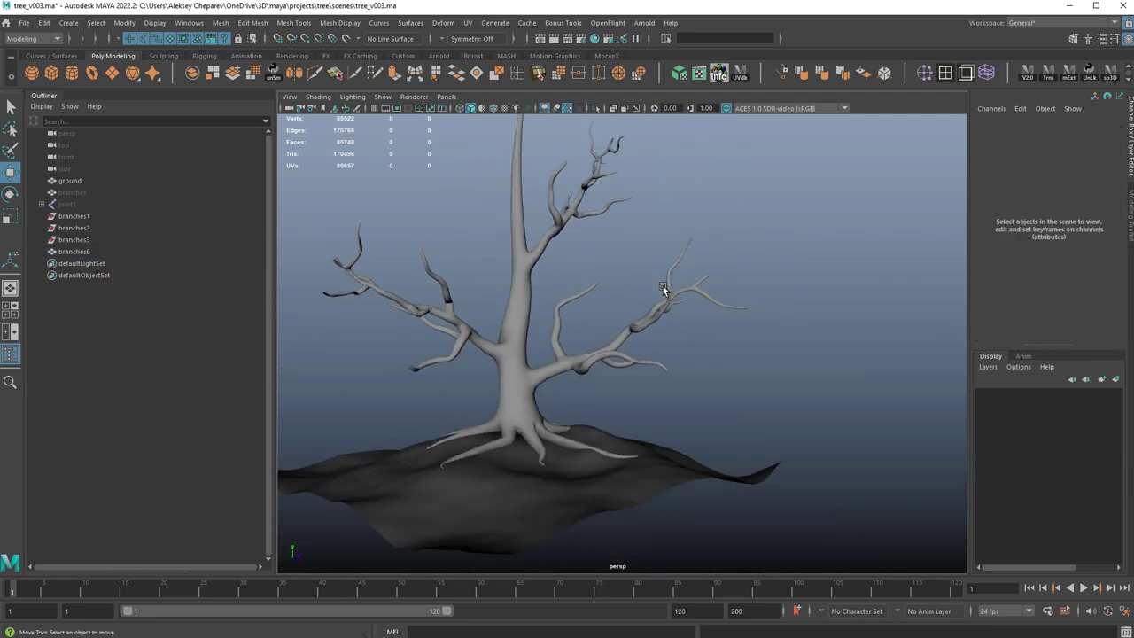
Step: Select the outer vertices of the large lower branch, narrow the soft-selection falloff, and place the rotation pivot at the section's base
{"action": "left_click_drag", "start_coordinate": [759, 328], "coordinate": [775, 335]}
{"action": "scroll", "coordinate": [847, 388], "scroll_direction": "up", "scroll_amount": 5}
{"action": "right_click_drag", "start_coordinate": [727, 280], "coordinate": [711, 281]}
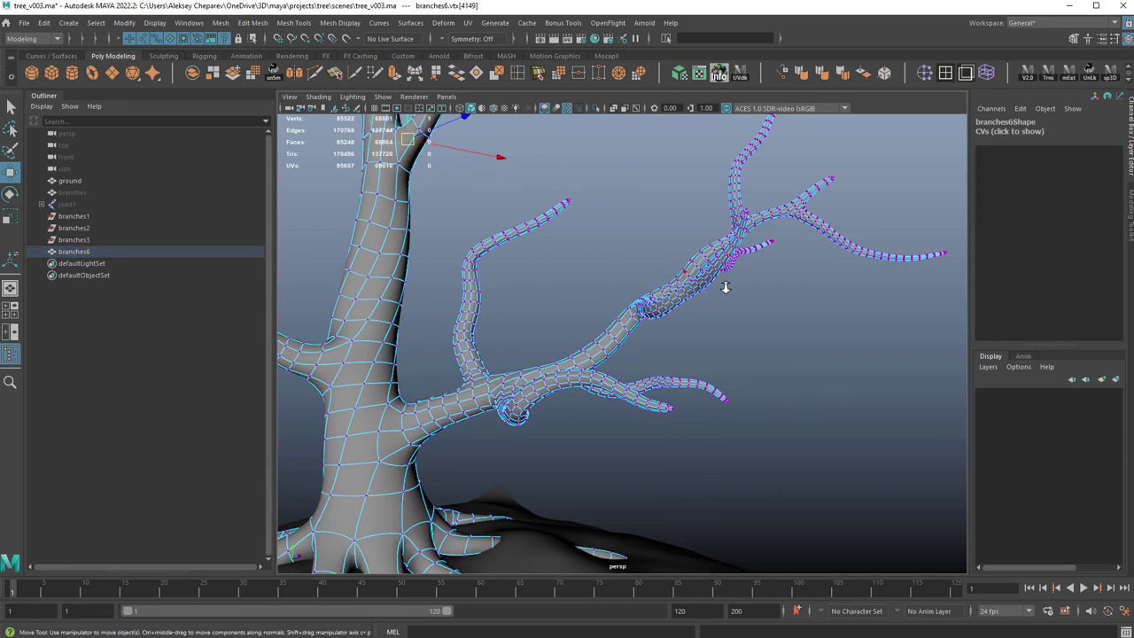
{"action": "scroll", "coordinate": [745, 264], "scroll_direction": "down", "scroll_amount": 4}
{"action": "left_click_drag", "start_coordinate": [620, 340], "coordinate": [620, 339]}
{"action": "scroll", "coordinate": [620, 339], "scroll_direction": "up", "scroll_amount": 5}
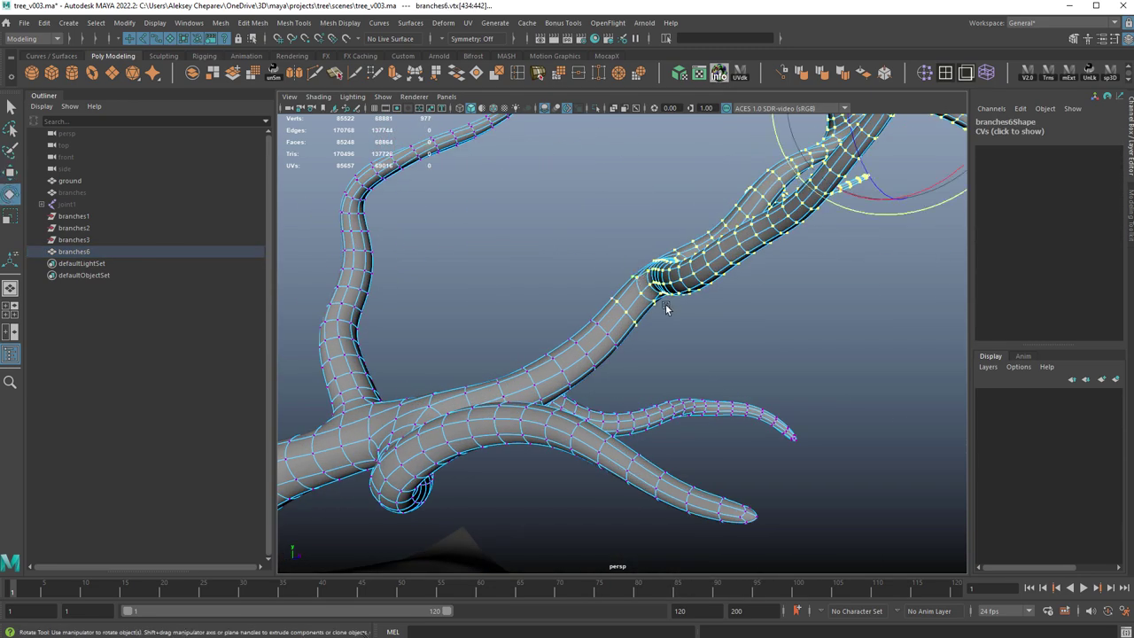
{"action": "left_click_drag", "start_coordinate": [674, 304], "coordinate": [550, 321]}
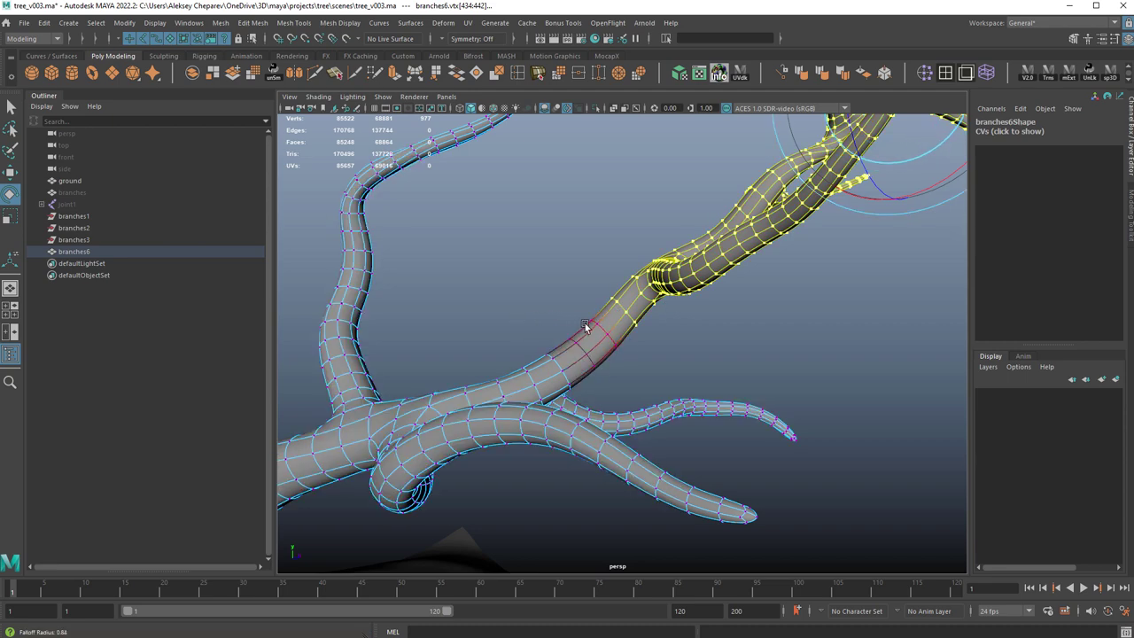
{"action": "left_click_drag", "start_coordinate": [651, 340], "coordinate": [642, 341], "text": "alt"}
{"action": "key", "text": "w"}
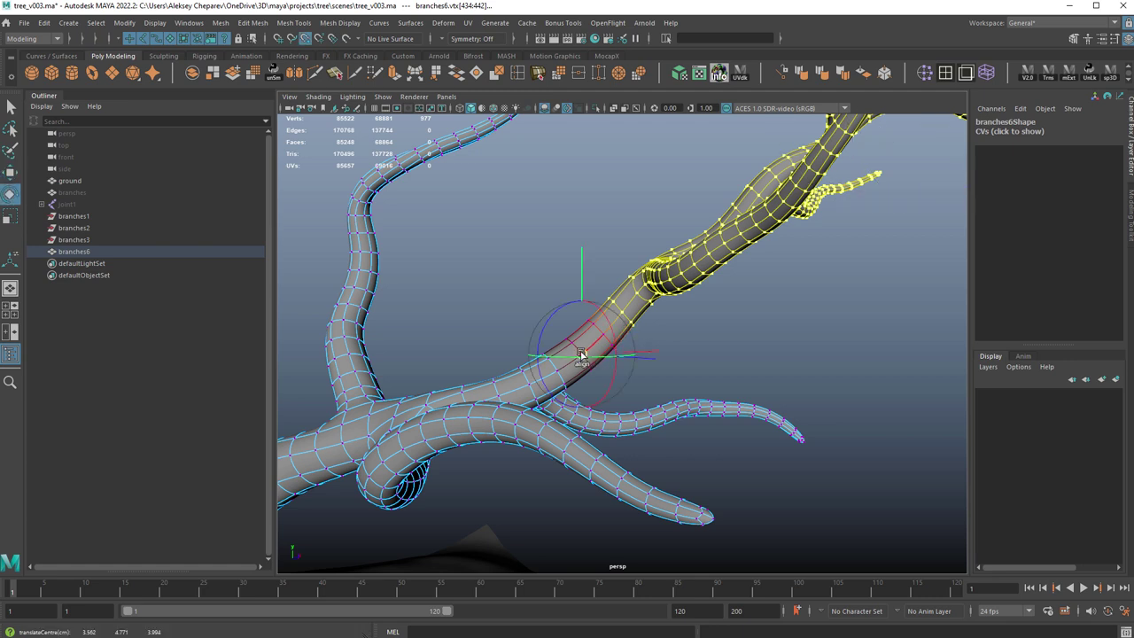
{"action": "scroll", "coordinate": [607, 358], "scroll_direction": "down", "scroll_amount": 5}
{"action": "left_click_drag", "start_coordinate": [610, 357], "coordinate": [606, 376], "text": "alt"}
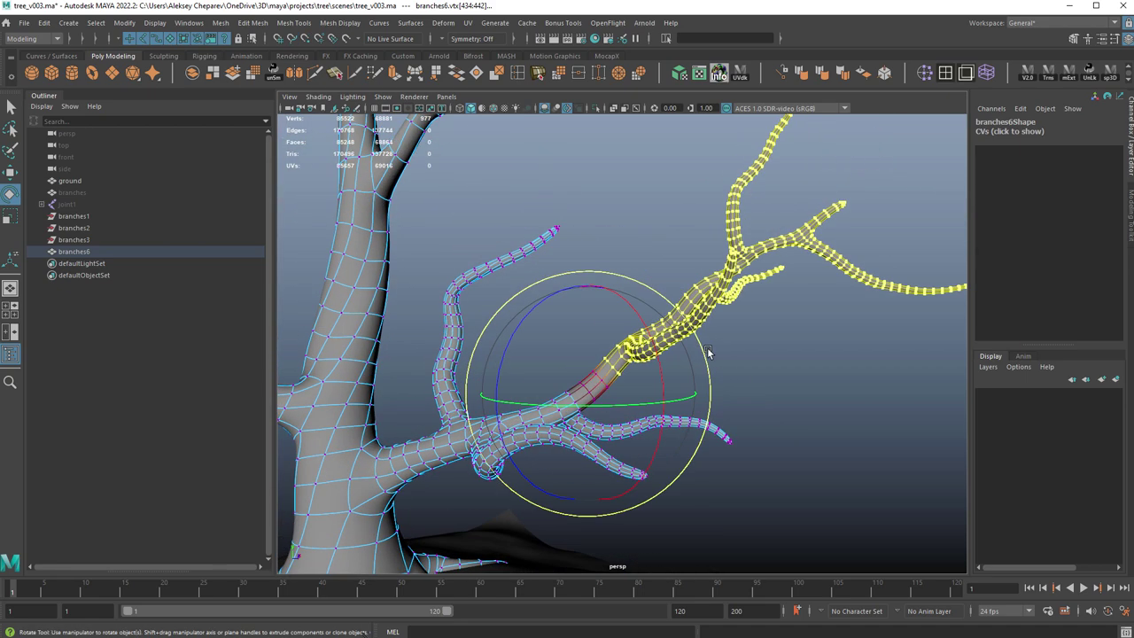
Step: Rotate the selected outer branch section to bend it upward, then return to object mode and check the whole tree
{"action": "left_click_drag", "start_coordinate": [702, 348], "coordinate": [657, 316]}
{"action": "left_click_drag", "start_coordinate": [663, 328], "coordinate": [617, 354], "text": "alt"}
{"action": "scroll", "coordinate": [684, 348], "scroll_direction": "down", "scroll_amount": 5}
{"action": "key", "text": "q"}
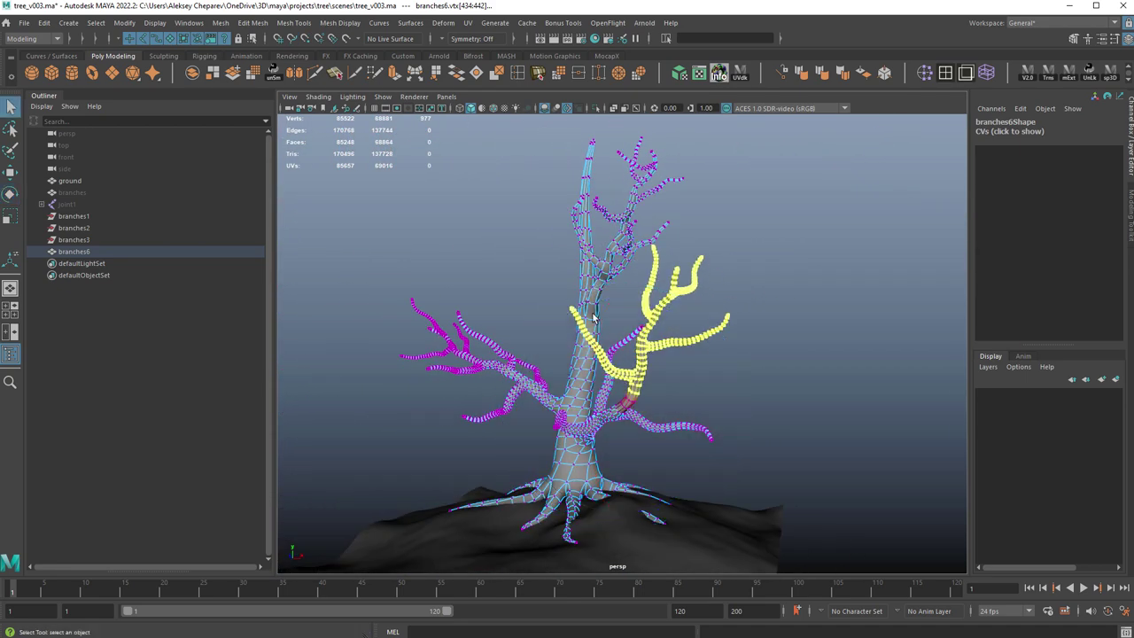
{"action": "key", "text": "F8"}
{"action": "left_click", "coordinate": [623, 304]}
{"action": "left_click_drag", "start_coordinate": [623, 304], "coordinate": [768, 300], "text": "alt"}
{"action": "left_click_drag", "start_coordinate": [642, 243], "coordinate": [683, 313], "text": "alt"}
{"action": "scroll", "coordinate": [684, 313], "scroll_direction": "down", "scroll_amount": 1}
{"action": "left_click_drag", "start_coordinate": [891, 521], "coordinate": [699, 419], "text": "alt"}
{"action": "middle_click_drag", "start_coordinate": [782, 404], "coordinate": [753, 379], "text": "alt"}
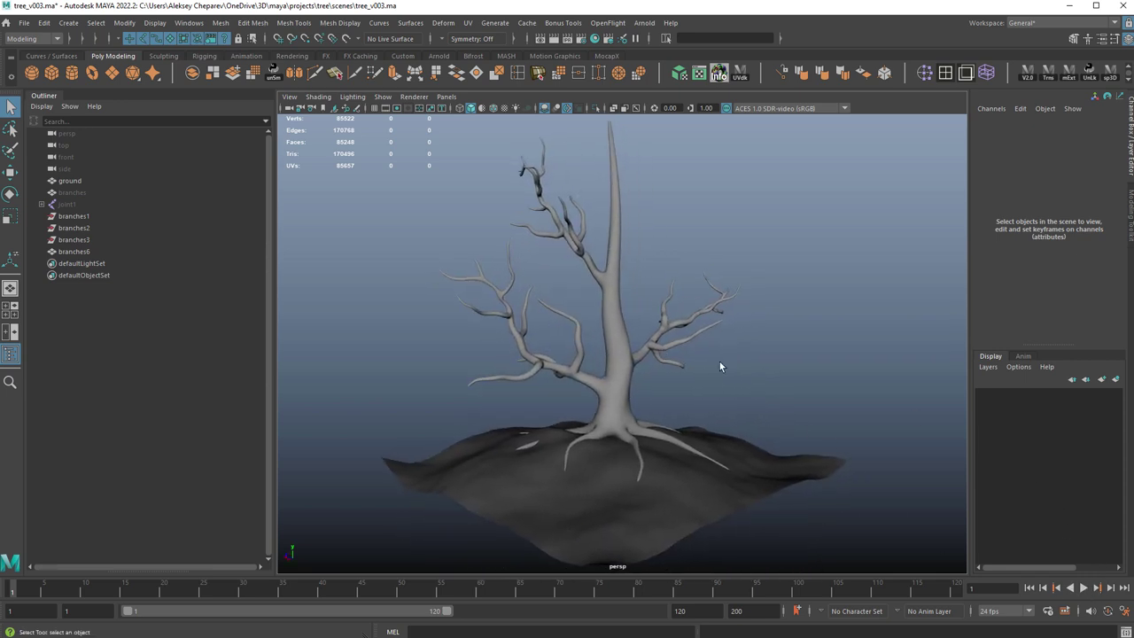